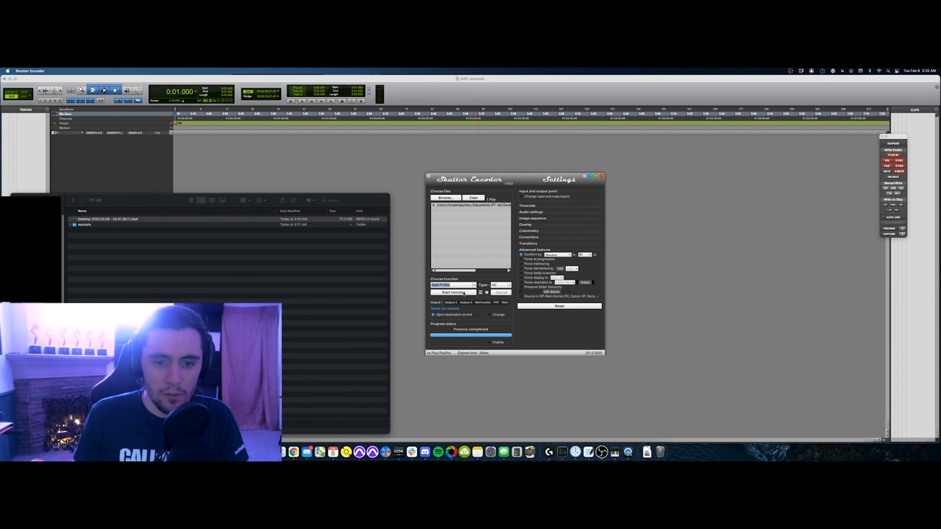
Start converting the MP4 recording to Apple ProRes 422
{"action": "left_click", "coordinate": [464, 293]}
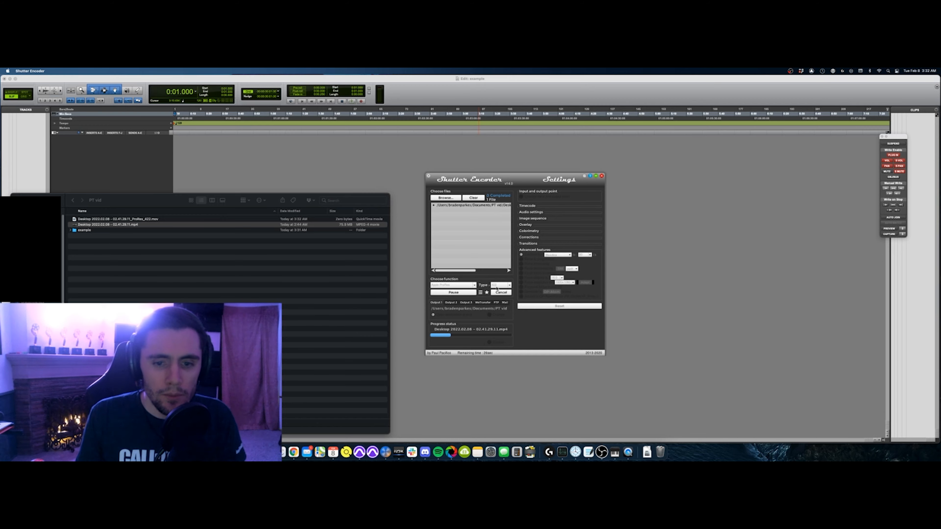
Switch to Pro Tools and check the session's format and timecode rate in Session Setup
{"action": "left_click", "coordinate": [556, 86]}
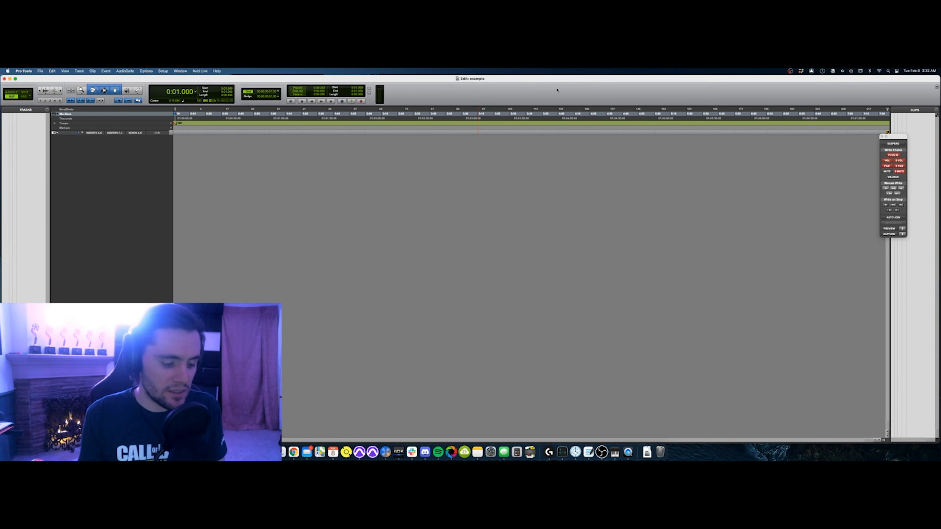
{"action": "key", "text": "super+2"}
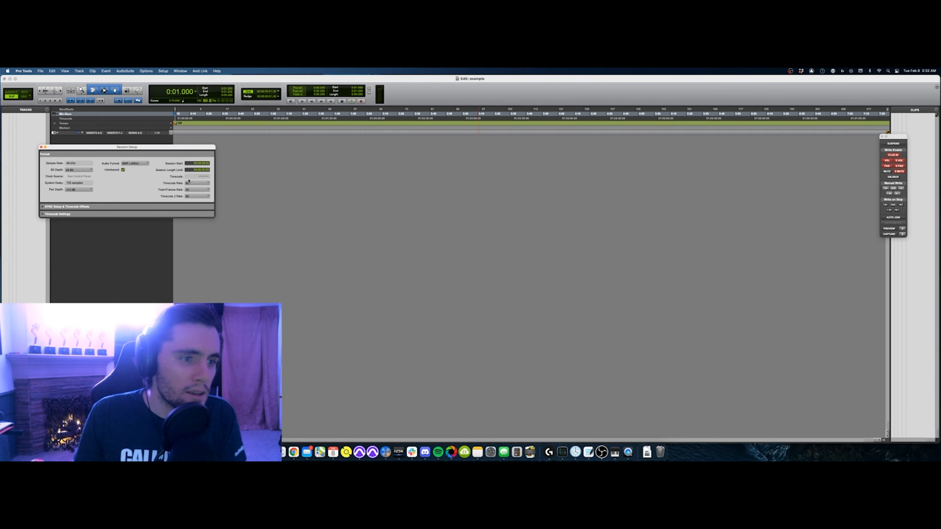
{"action": "left_click", "coordinate": [41, 148]}
Switch to Soundminer, match its transfer attributes and path to the example Pro Tools session, decline the update, and return to Pro Tools
{"action": "key", "text": "super+Tab"}
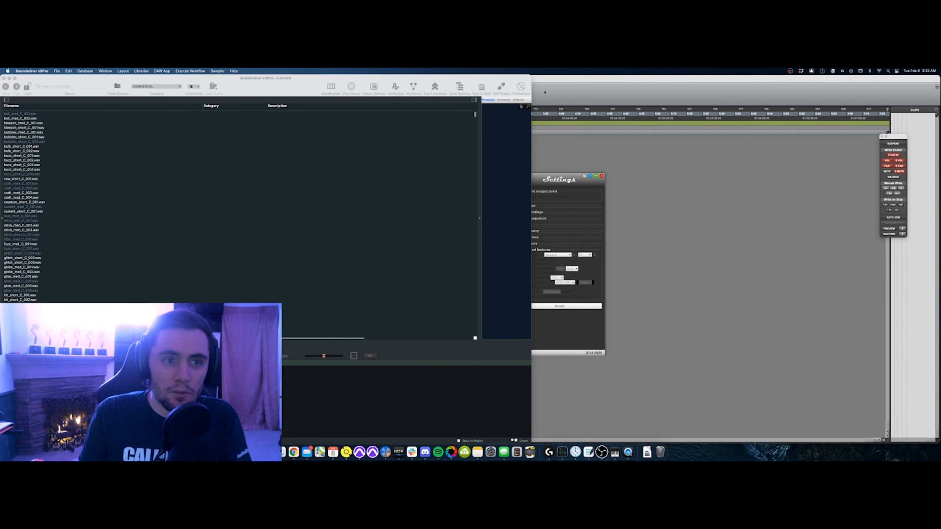
{"action": "left_click", "coordinate": [550, 92]}
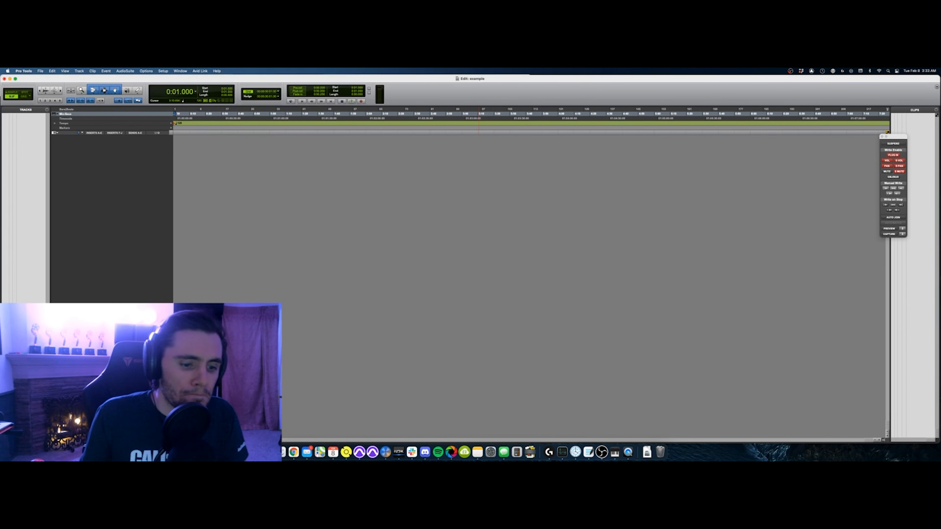
{"action": "left_click", "coordinate": [283, 452]}
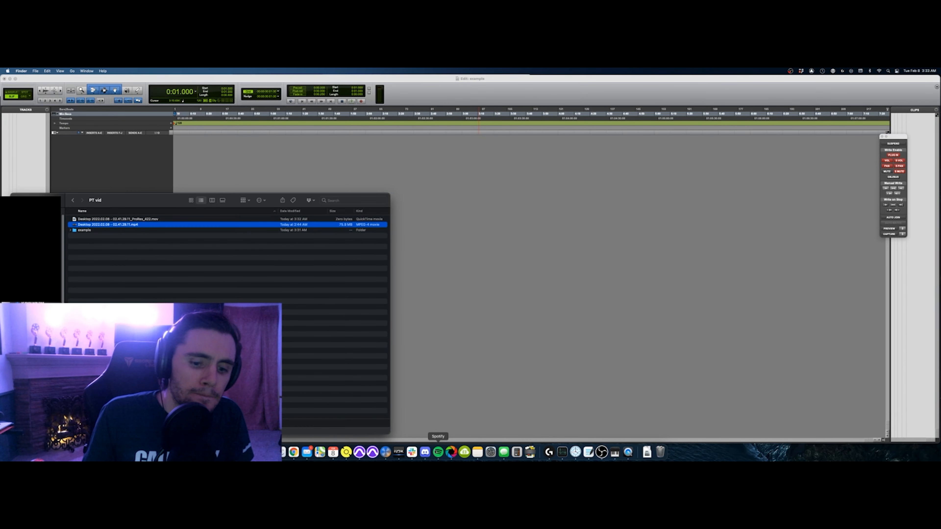
{"action": "left_click", "coordinate": [346, 453]}
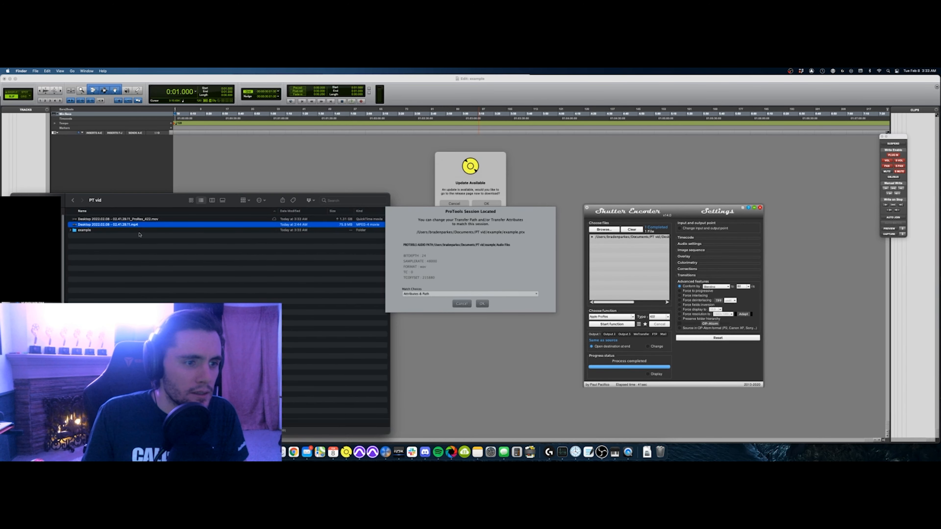
{"action": "left_click", "coordinate": [482, 303]}
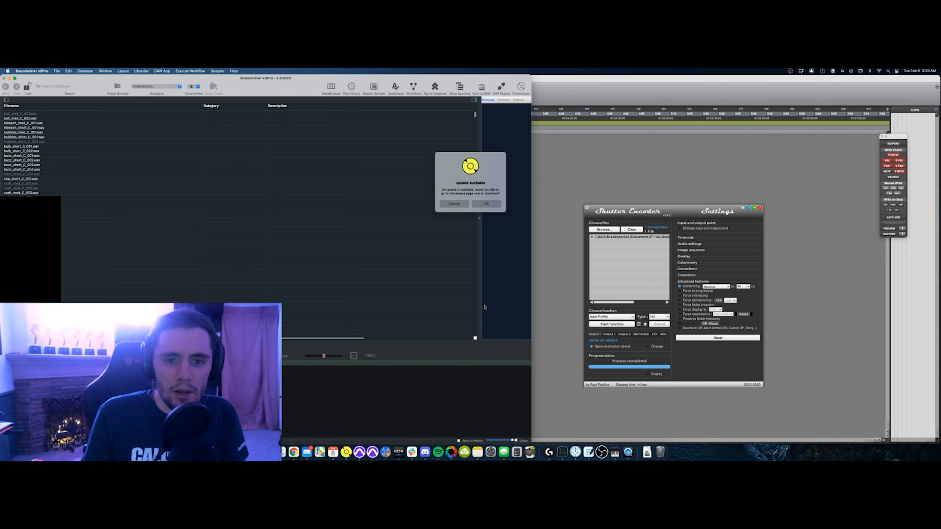
{"action": "left_click", "coordinate": [454, 204]}
{"action": "left_click", "coordinate": [541, 95]}
Try to bring the converted ProRes_422 .mov file from the PT vid folder directly into the Pro Tools timeline
{"action": "left_click", "coordinate": [281, 452]}
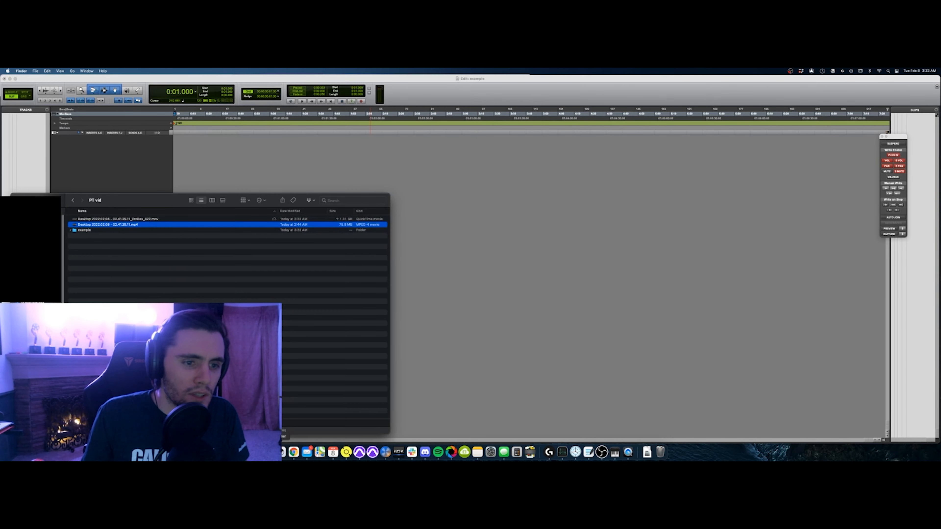
{"action": "left_click", "coordinate": [144, 219]}
{"action": "left_click_drag", "start_coordinate": [193, 185], "coordinate": [195, 185]}
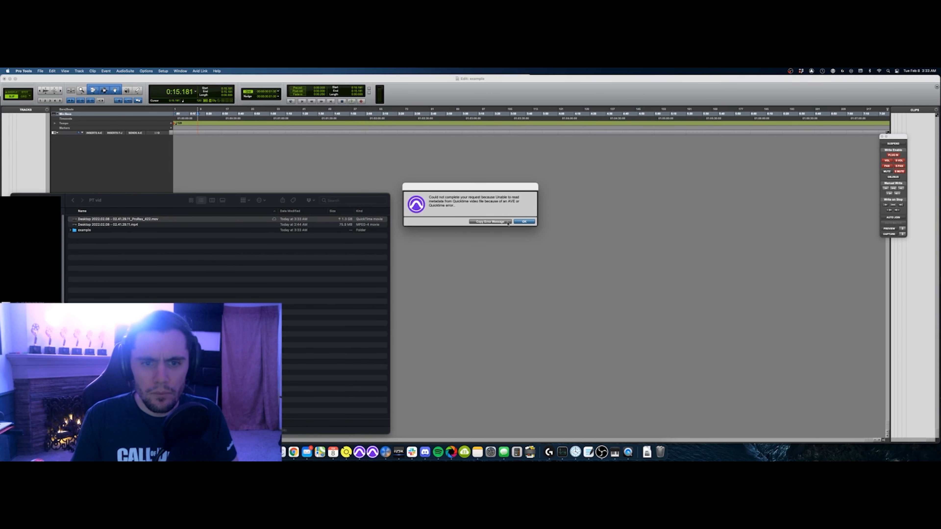
{"action": "key", "text": "Return"}
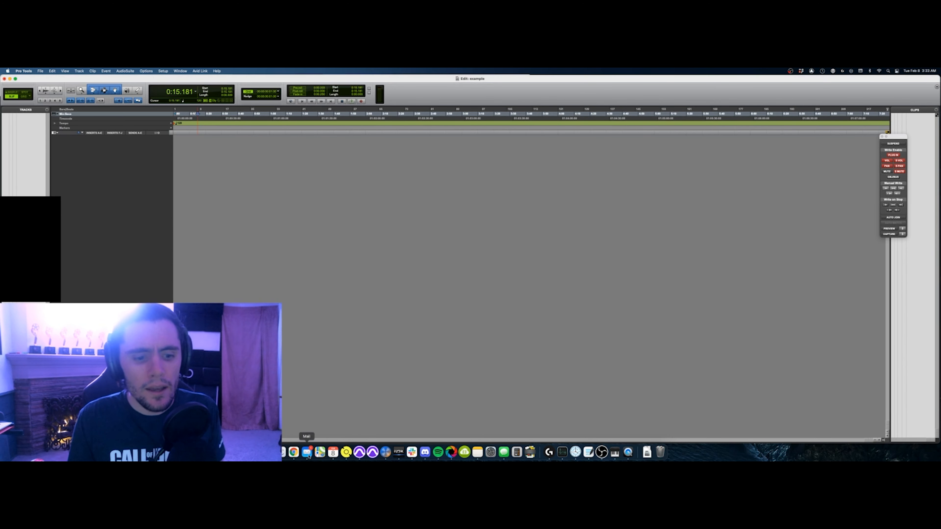
Import the ProRes_422 .mov from the PT vid folder onto a new video track, including its audio, saved in the Audio Files folder
{"action": "left_click", "coordinate": [283, 452]}
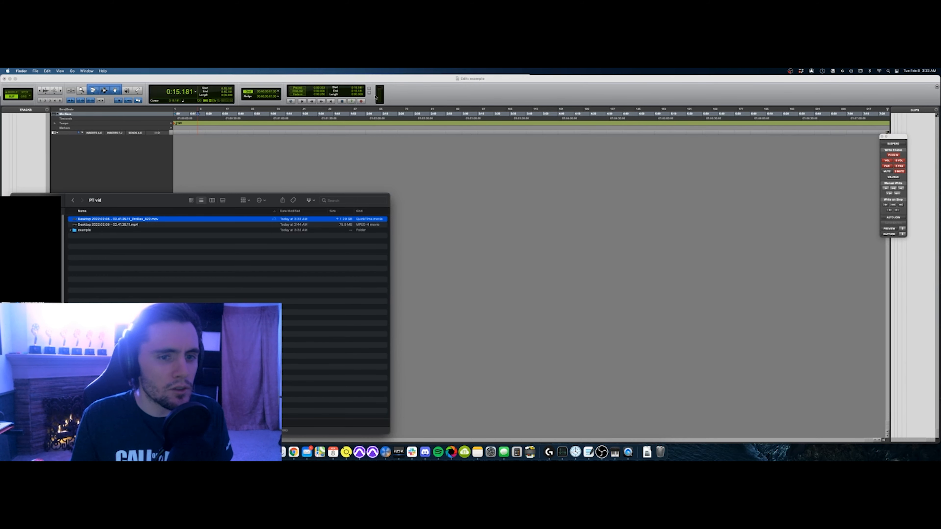
{"action": "left_click", "coordinate": [426, 84]}
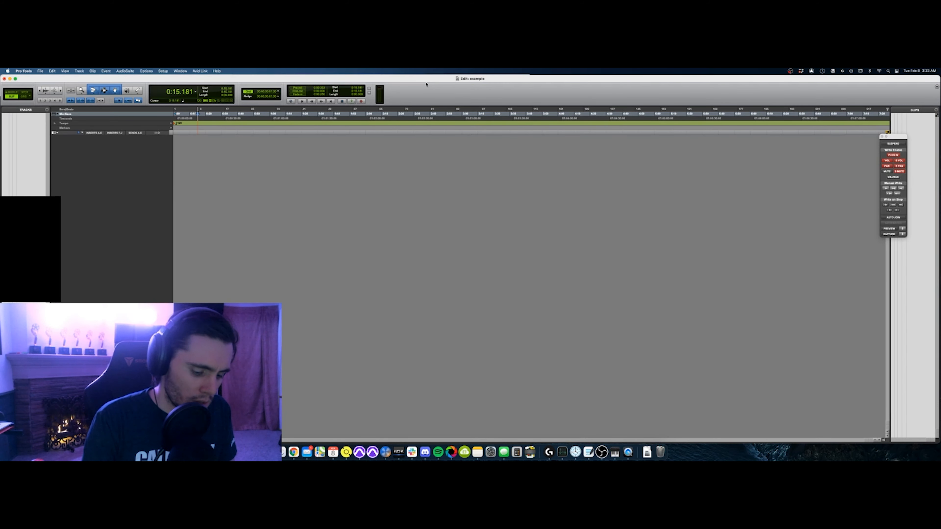
{"action": "left_click", "coordinate": [282, 452]}
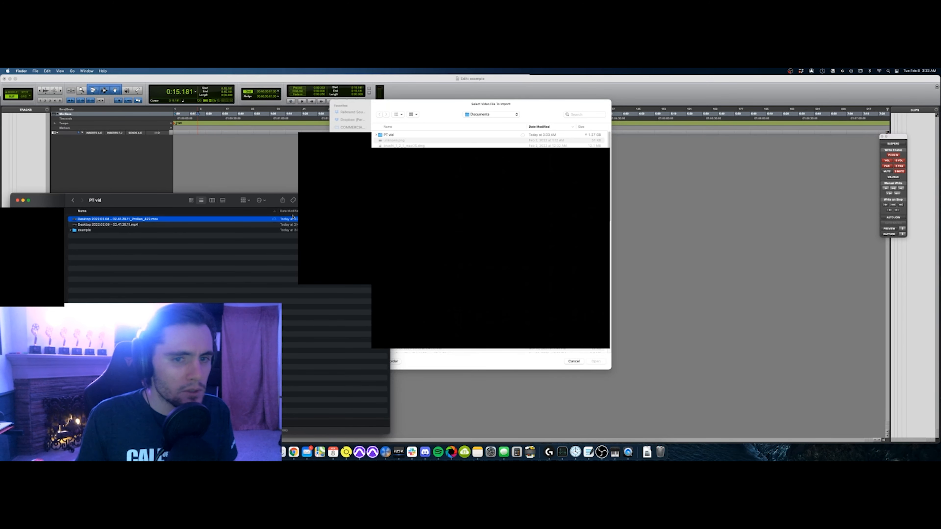
{"action": "left_click_drag", "start_coordinate": [293, 217], "coordinate": [436, 163]}
{"action": "left_click", "coordinate": [436, 105]}
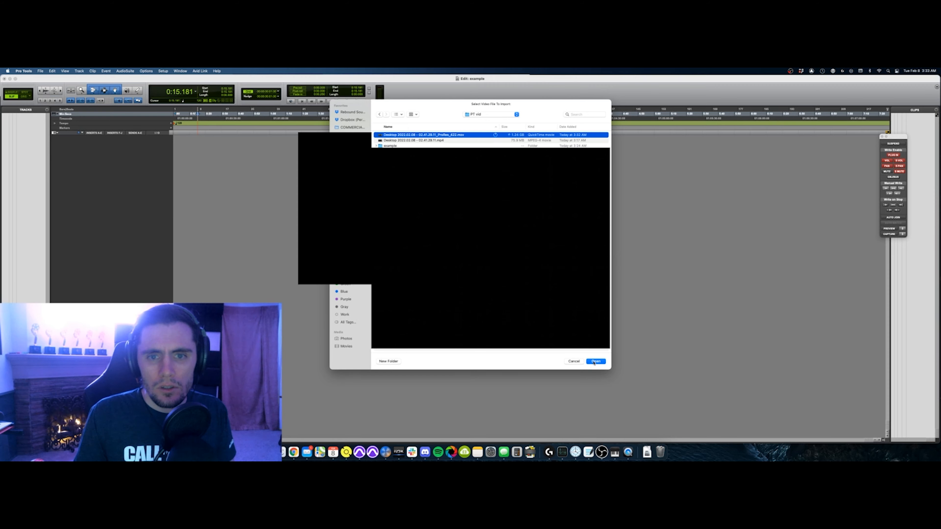
{"action": "left_click", "coordinate": [596, 361]}
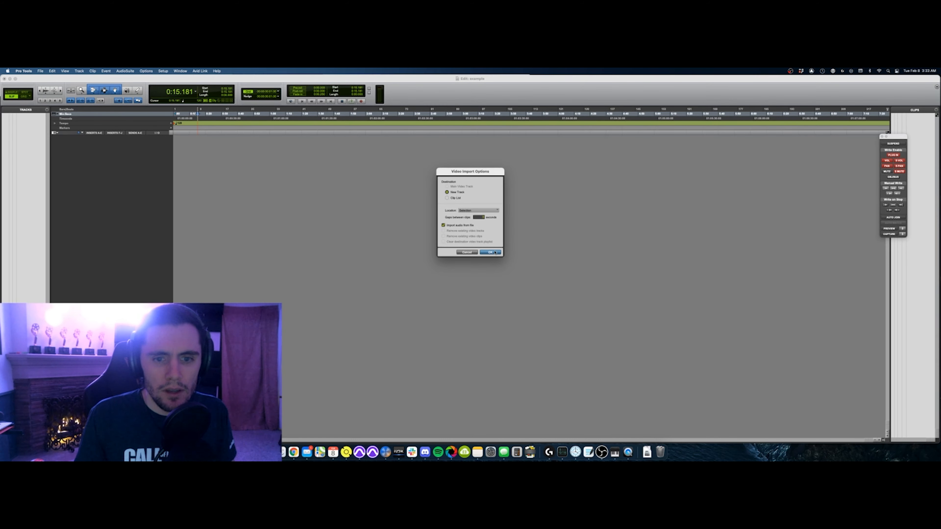
{"action": "left_click", "coordinate": [495, 253]}
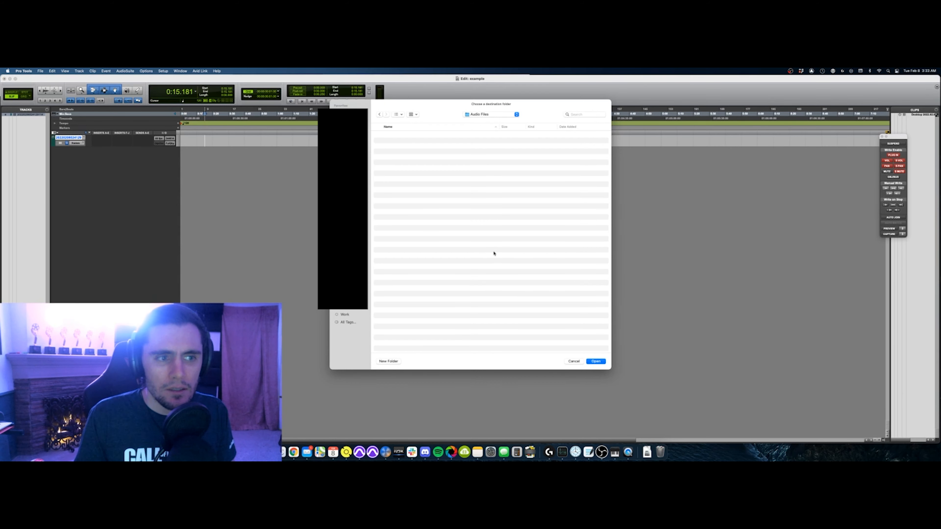
{"action": "left_click", "coordinate": [595, 361]}
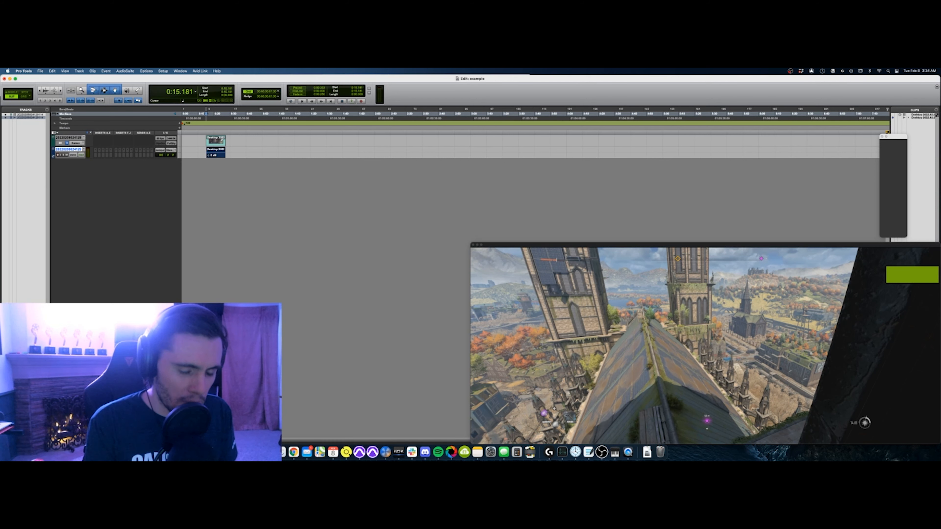
{"action": "key", "text": "super+shift+i"}
{"action": "key", "text": "Escape"}
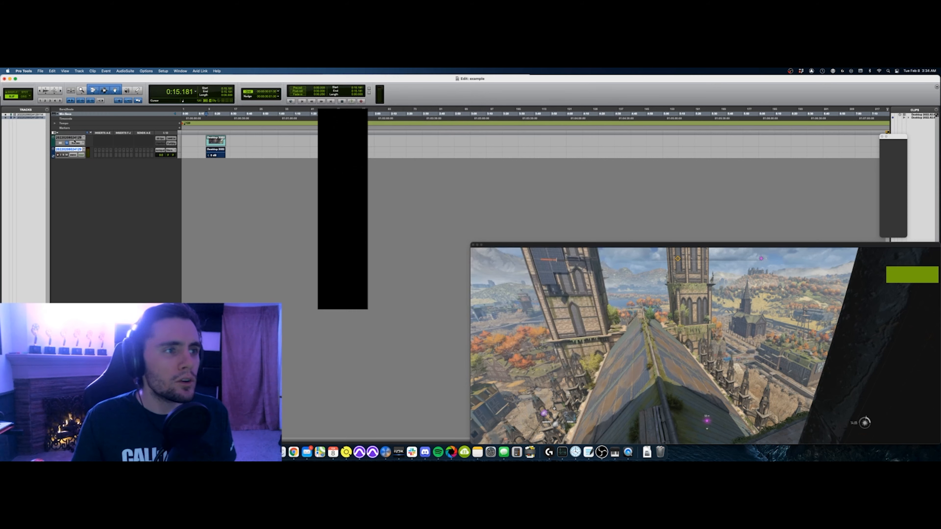
{"action": "left_click", "coordinate": [40, 71]}
{"action": "mouse_move", "coordinate": [63, 166]}
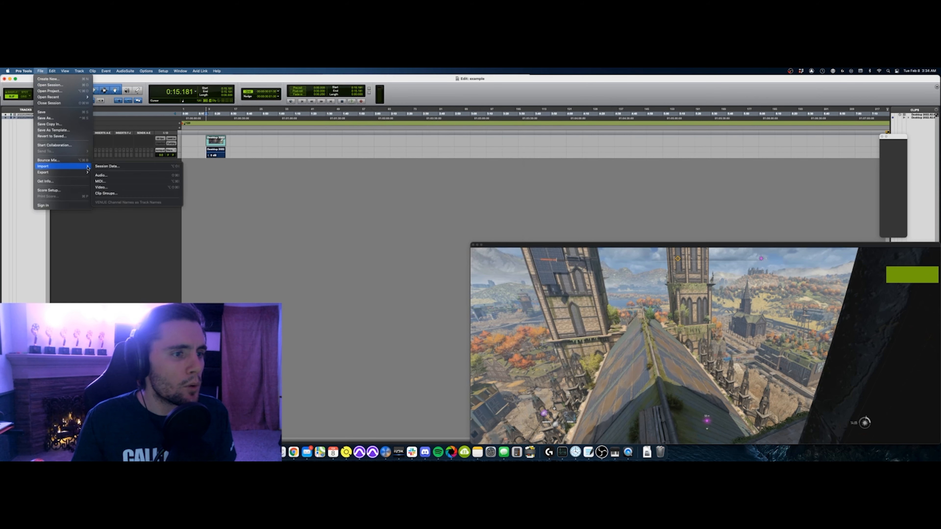
{"action": "left_click", "coordinate": [115, 188]}
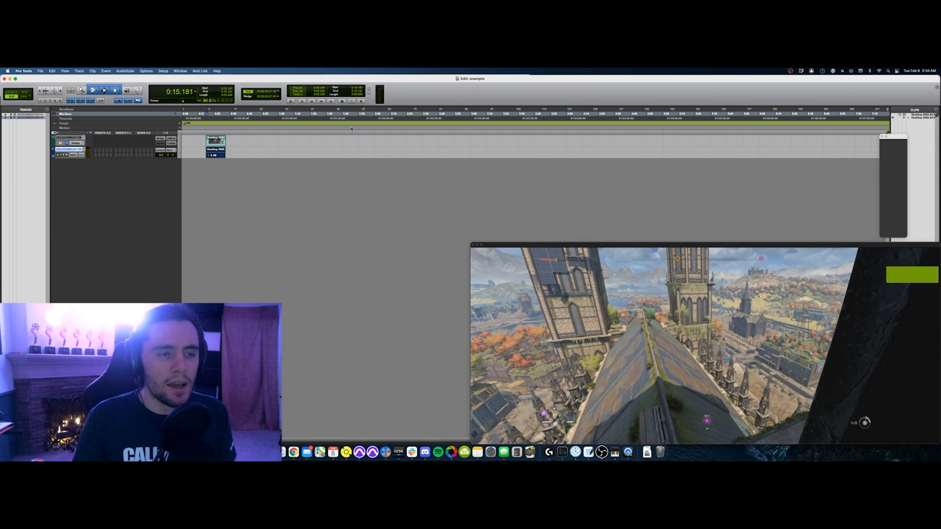
Switch the main counter to timecode and move the edit cursor to 01:00:00:00
{"action": "left_click", "coordinate": [219, 145]}
{"action": "left_click", "coordinate": [215, 156], "text": "shift"}
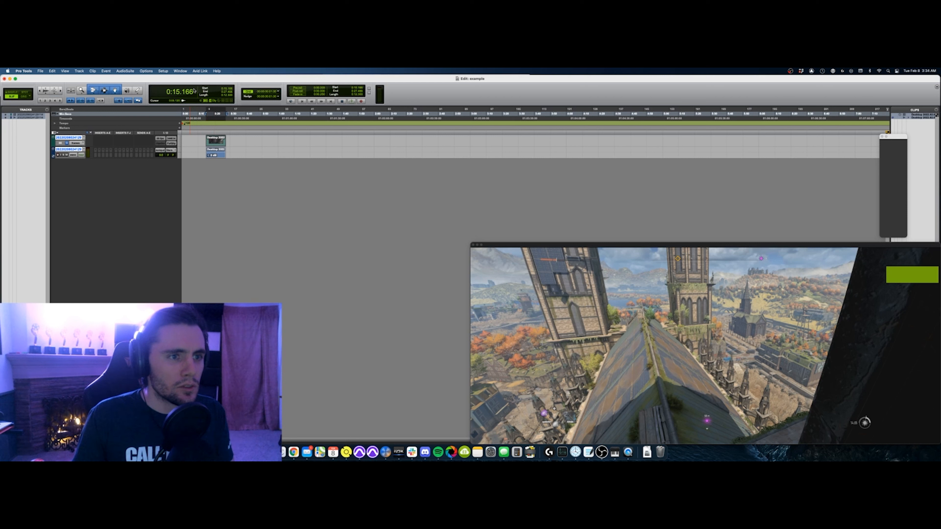
{"action": "left_click", "coordinate": [195, 91]}
{"action": "left_click", "coordinate": [209, 100]}
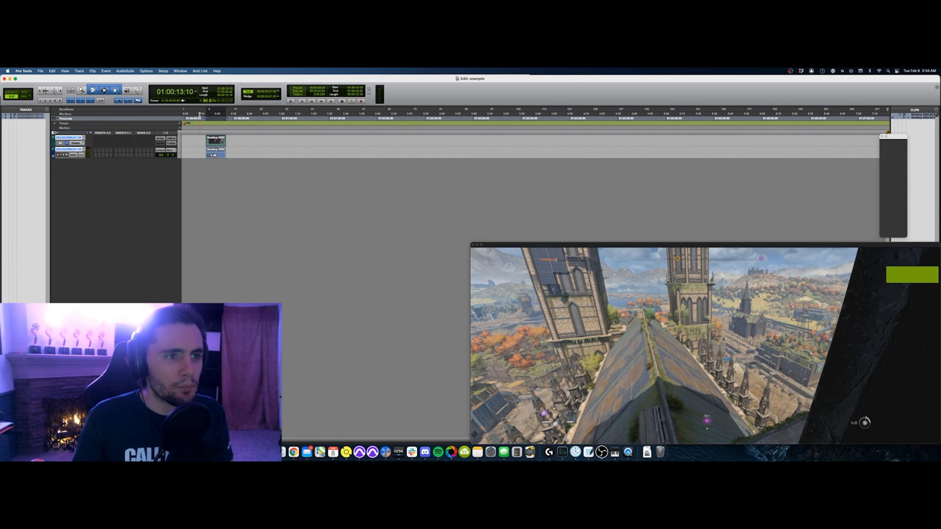
{"action": "left_click", "coordinate": [181, 92]}
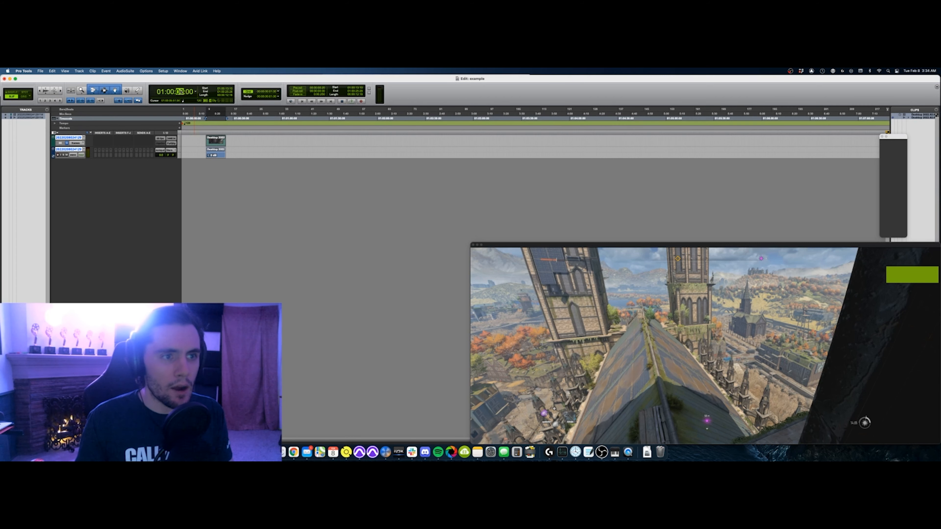
{"action": "key", "text": "Return"}
{"action": "key", "text": "Return"}
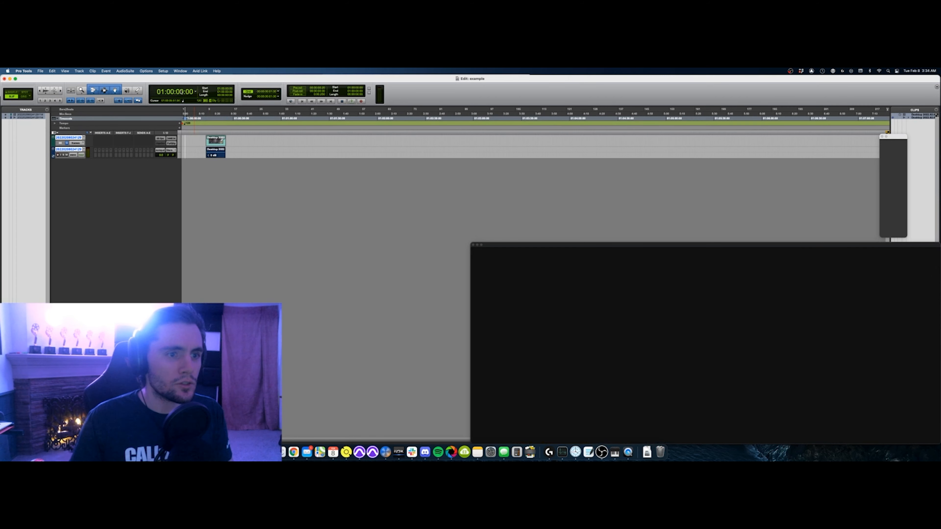
Align the start of the imported video clip and its audio clip to the edit cursor at 01:00:00:00
{"action": "left_click", "coordinate": [218, 144], "text": "ctrl"}
{"action": "left_click", "coordinate": [218, 154], "text": "ctrl"}
{"action": "key", "text": "t"}
{"action": "key", "text": "t"}
{"action": "key", "text": "t"}
{"action": "key", "text": "t"}
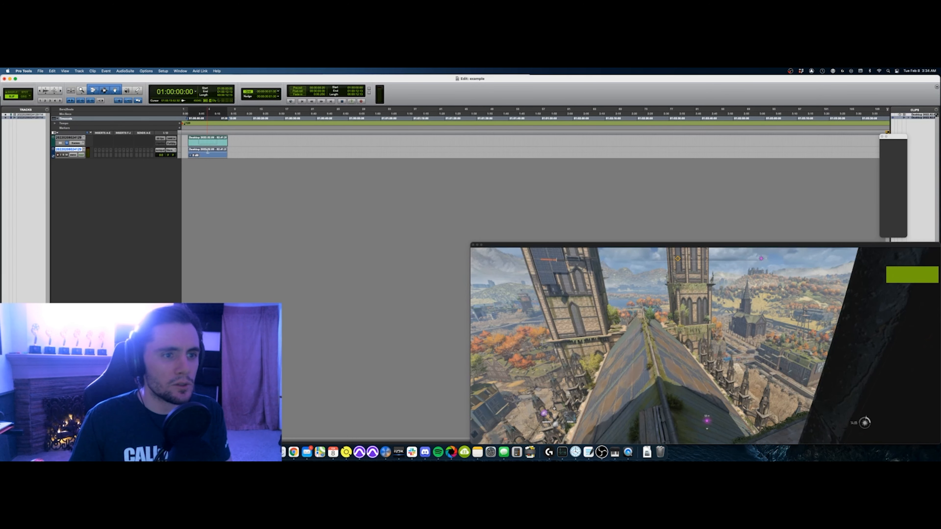
{"action": "key", "text": "Down"}
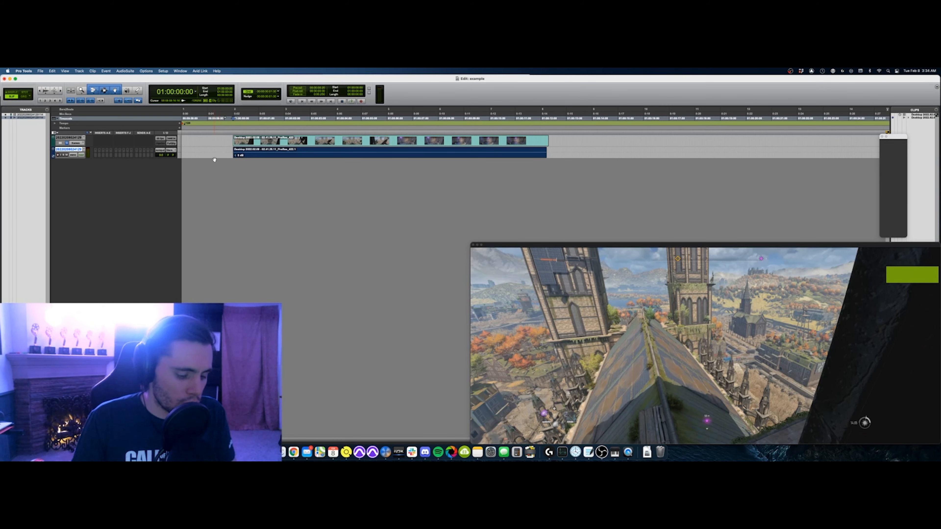
Create one new mono audio track with a samples timebase below the imported audio
{"action": "key", "text": "super+shift+n"}
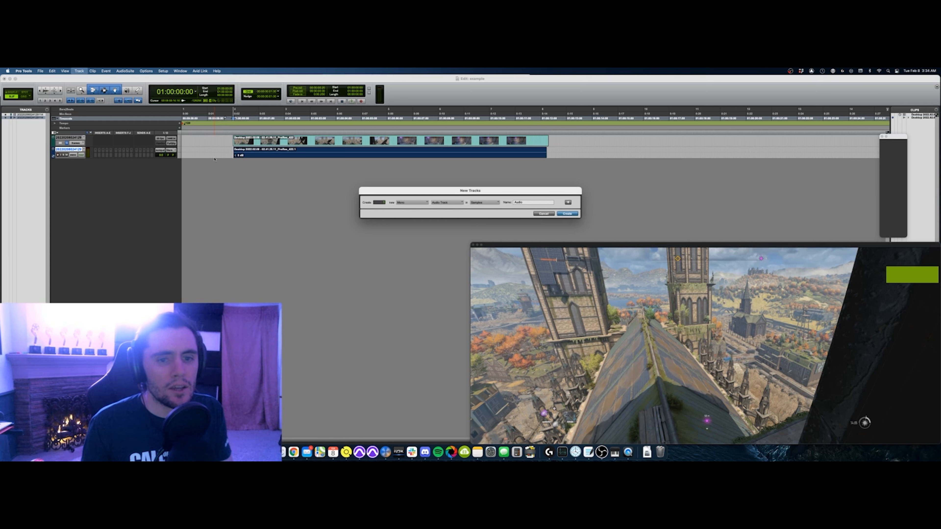
{"action": "key", "text": "Return"}
Examine closely how the start and end of the video clip line up with those of its audio clip
{"action": "key", "text": "t"}
{"action": "key", "text": "t"}
{"action": "key", "text": "t"}
{"action": "key", "text": "t"}
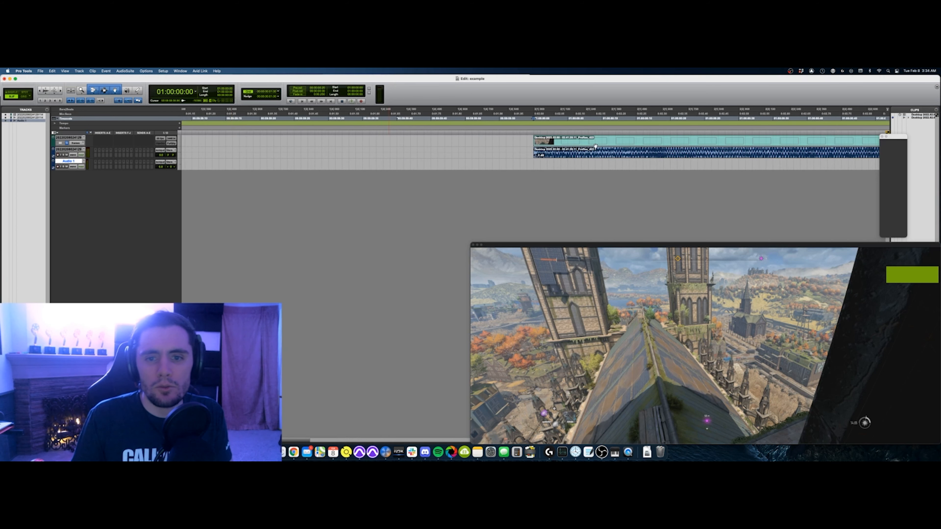
{"action": "key", "text": "t"}
{"action": "key", "text": "Escape"}
{"action": "key", "text": "Escape"}
{"action": "key", "text": "Tab"}
{"action": "key", "text": "Escape"}
{"action": "key", "text": "Escape"}
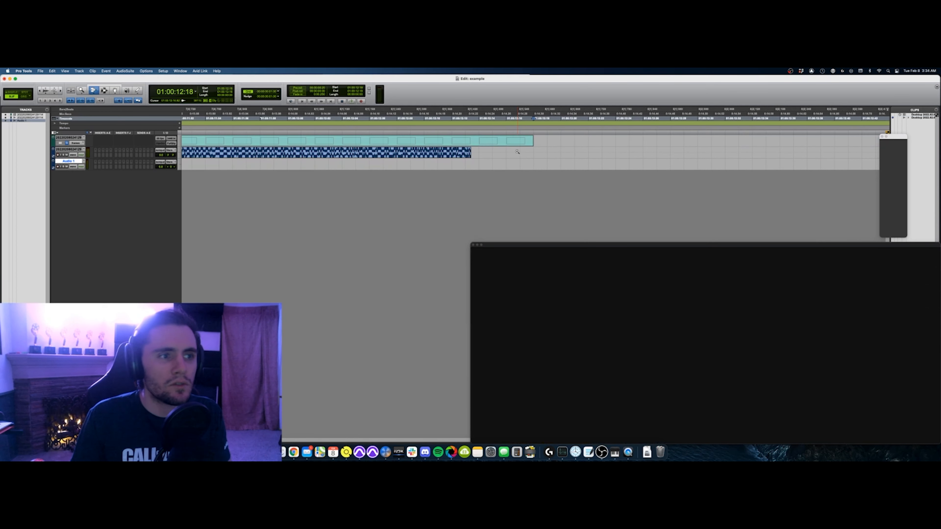
{"action": "key", "text": "Escape"}
{"action": "key", "text": "Escape"}
{"action": "key", "text": "Escape"}
{"action": "key", "text": "r"}
{"action": "key", "text": "r"}
{"action": "key", "text": "r"}
{"action": "key", "text": "r"}
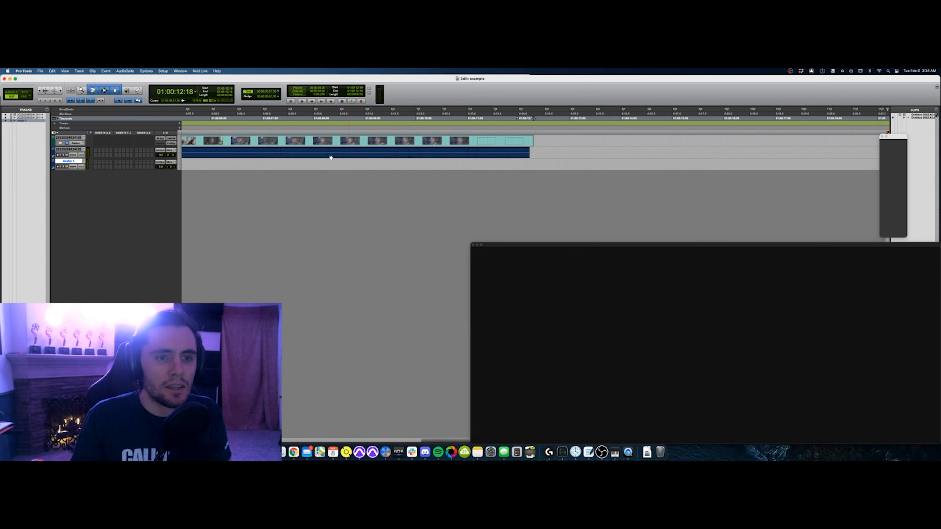
{"action": "key", "text": "r"}
{"action": "scroll", "coordinate": [325, 157], "scroll_direction": "left", "scroll_amount": 3}
Place the edit cursor at 00:59:58:00, two seconds before the clips start, and select the Audio 1 track
{"action": "left_click", "coordinate": [222, 152]}
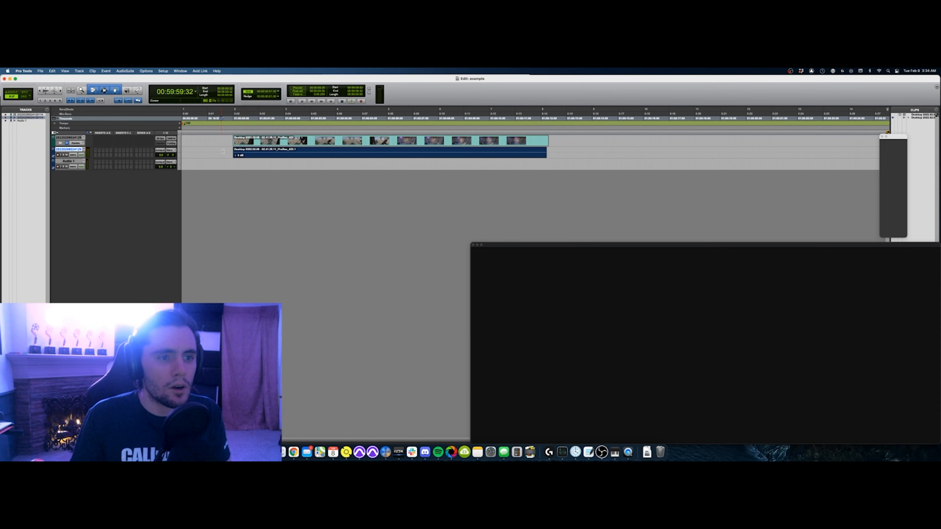
{"action": "key", "text": "Return"}
{"action": "key", "text": "KP_Multiply"}
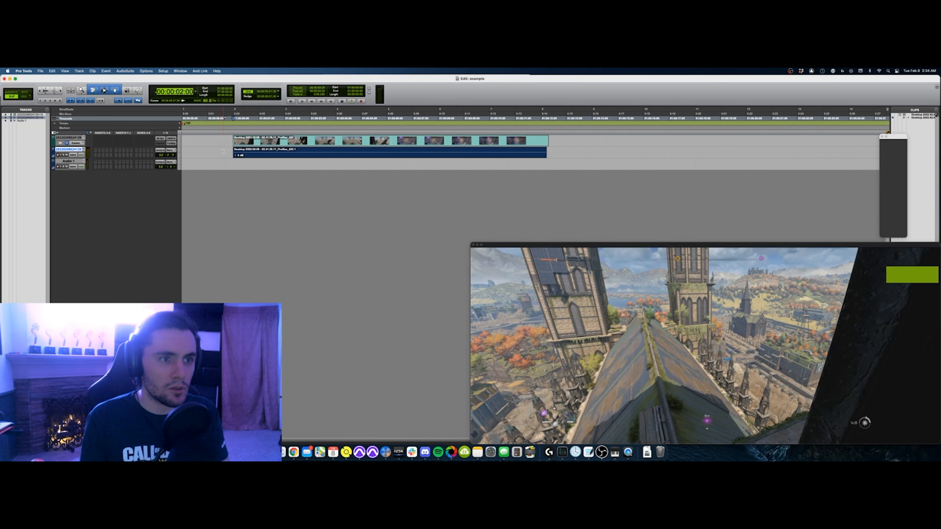
{"action": "key", "text": "Return"}
{"action": "key", "text": "t"}
{"action": "key", "text": "t"}
{"action": "key", "text": "t"}
{"action": "key", "text": "t"}
{"action": "key", "text": "t"}
{"action": "key", "text": "t"}
{"action": "key", "text": "t"}
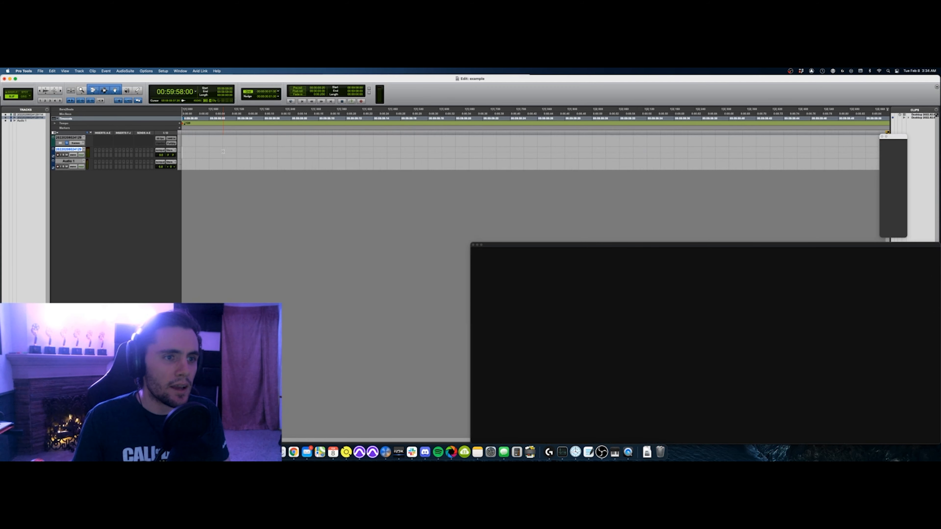
{"action": "left_click", "coordinate": [73, 161]}
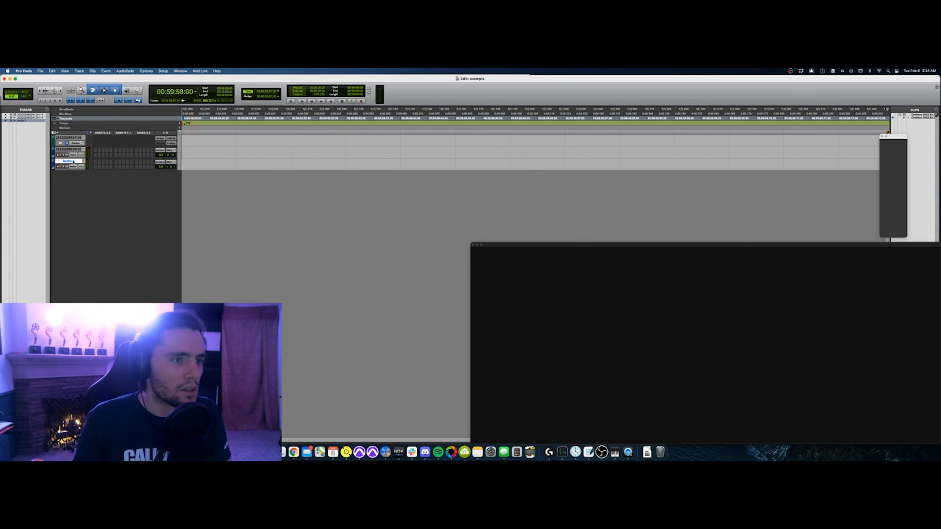
Select one frame at 00:59:58:00 on the Audio 1 track and consolidate it into a clip
{"action": "key", "text": "grave"}
{"action": "key", "text": "grave"}
{"action": "left_click_drag", "start_coordinate": [184, 163], "coordinate": [235, 163]}
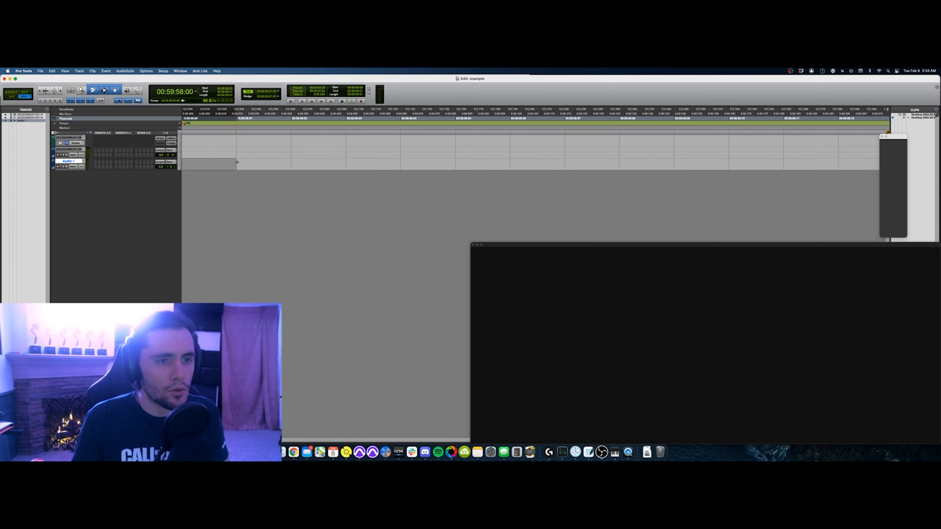
{"action": "key", "text": "alt+shift+3"}
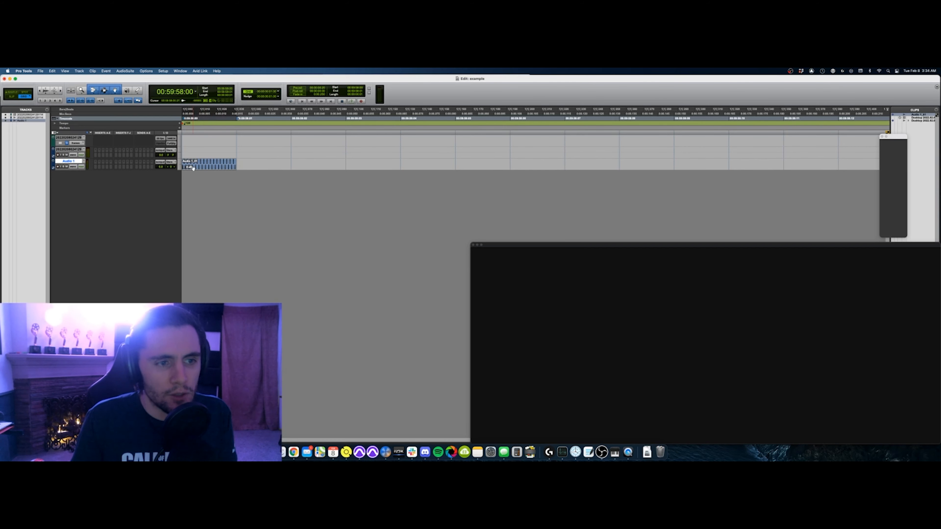
Dismiss the video engine error, play back from the one-frame clip on Audio 1, and undo the clip's creation
{"action": "key", "text": "r"}
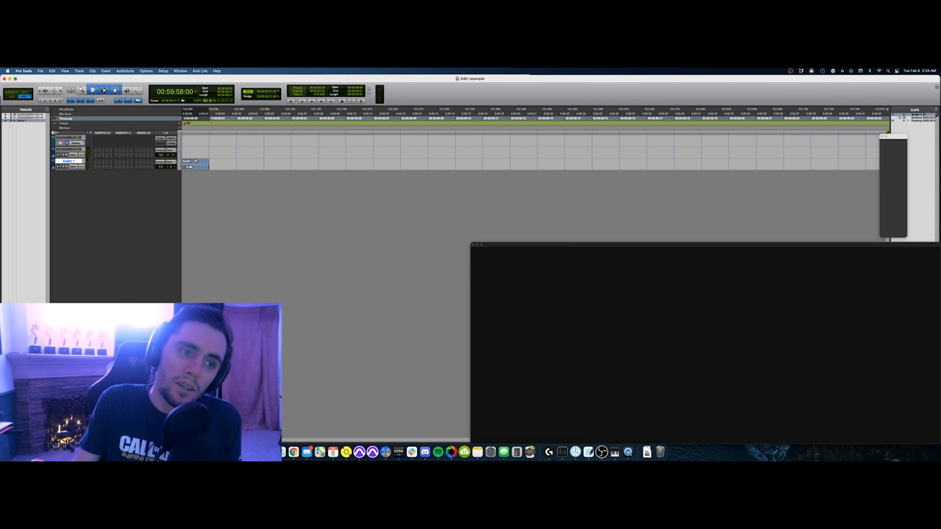
{"action": "key", "text": "r"}
{"action": "key", "text": "r"}
{"action": "key", "text": "r"}
{"action": "key", "text": "r"}
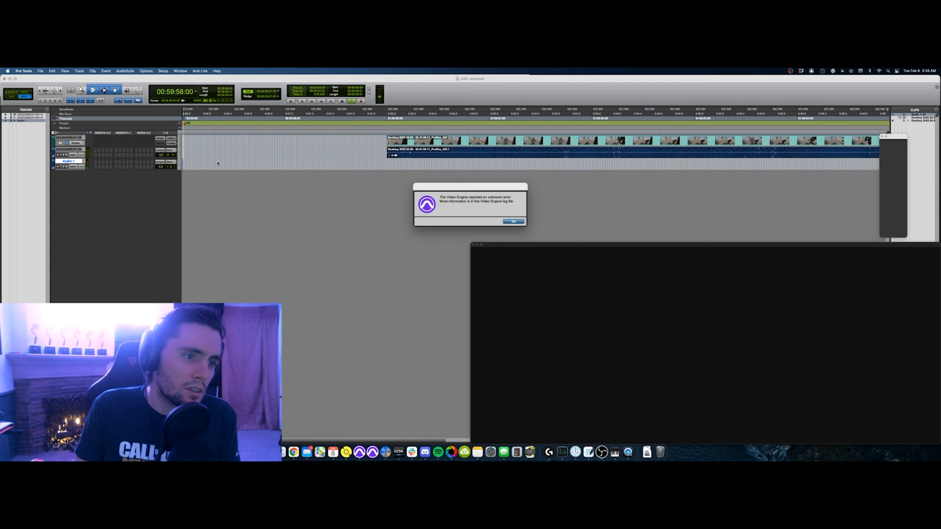
{"action": "key", "text": "Return"}
{"action": "key", "text": "space"}
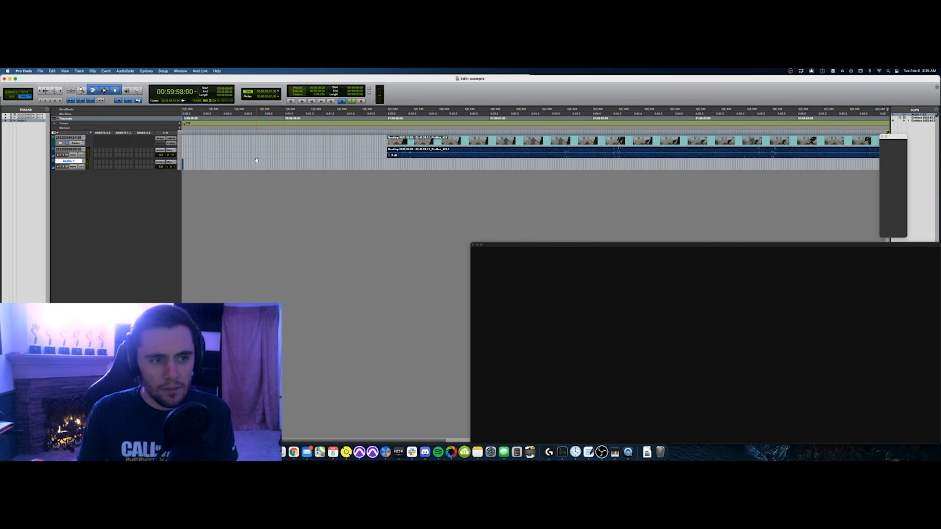
{"action": "key", "text": "space"}
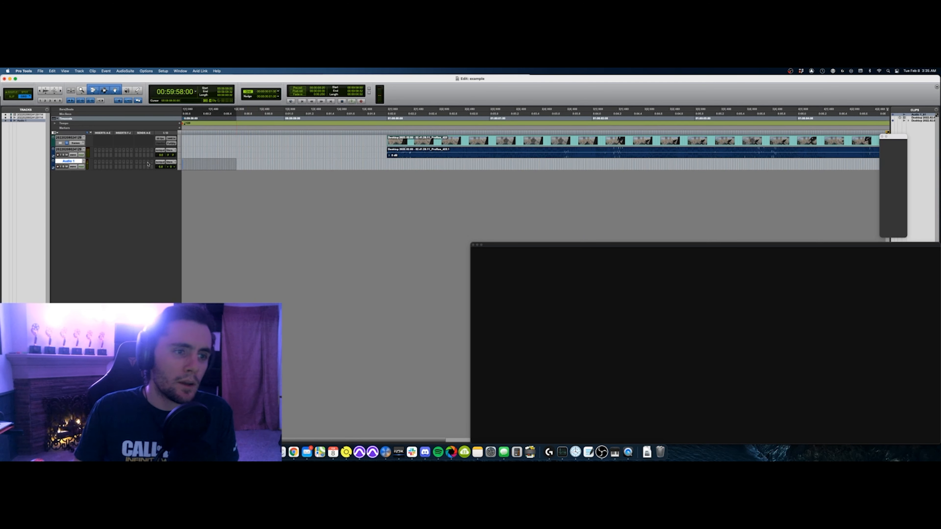
{"action": "key", "text": "super+z"}
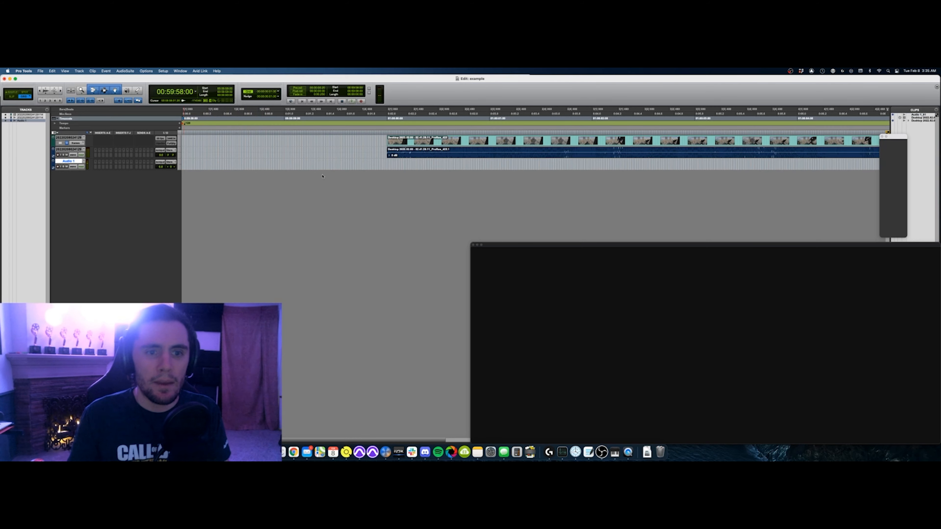
Place the edit cursor at the start of the imported audio clip, at 01:00:00:00
{"action": "left_click", "coordinate": [371, 152]}
{"action": "key", "text": "Tab"}
{"action": "key", "text": "r"}
{"action": "key", "text": "r"}
{"action": "key", "text": "r"}
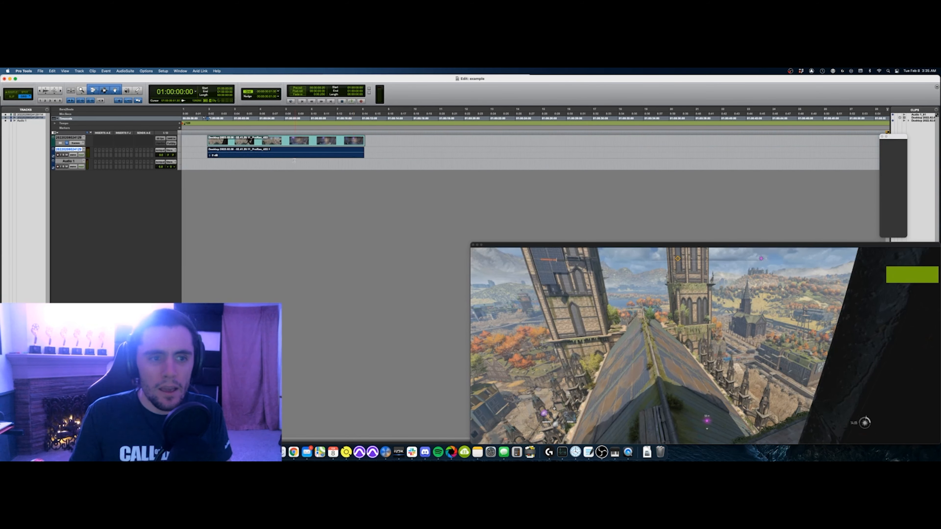
{"action": "left_click_drag", "start_coordinate": [210, 164], "coordinate": [330, 166]}
{"action": "left_click", "coordinate": [199, 166]}
{"action": "key", "text": "p"}
{"action": "key", "text": "Tab"}
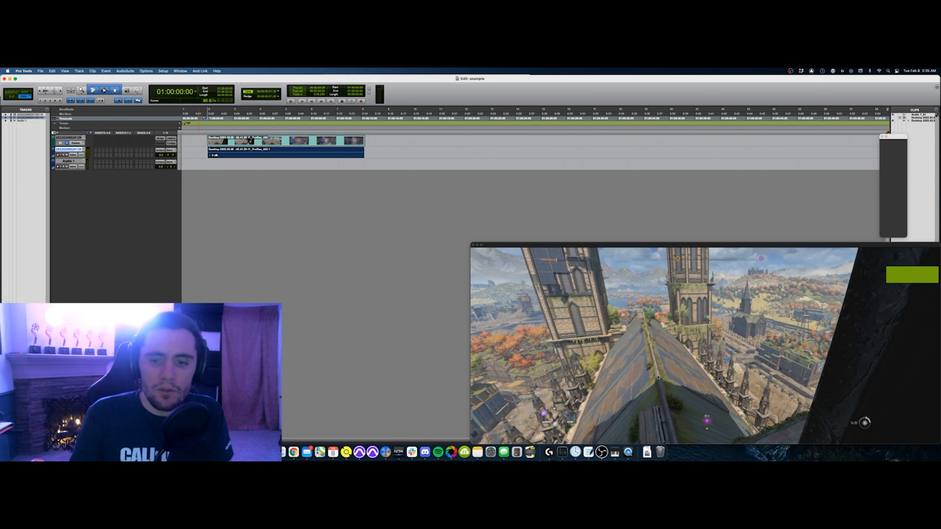
Make the video window slightly smaller and move it inward, away from the screen edge
{"action": "mouse_move", "coordinate": [645, 245]}
{"action": "left_mouse_down"}
{"action": "mouse_move", "coordinate": [566, 230]}
{"action": "mouse_move", "coordinate": [629, 243]}
{"action": "left_mouse_up"}
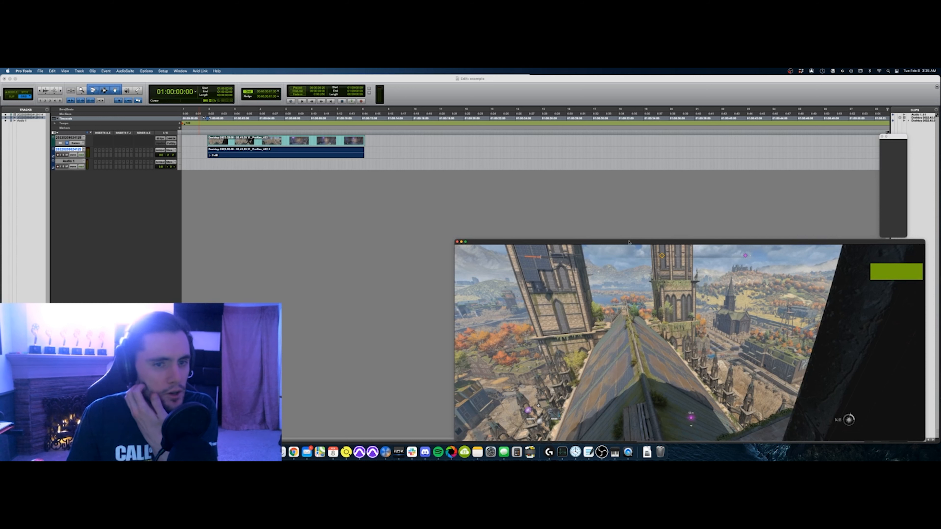
{"action": "left_click", "coordinate": [572, 228]}
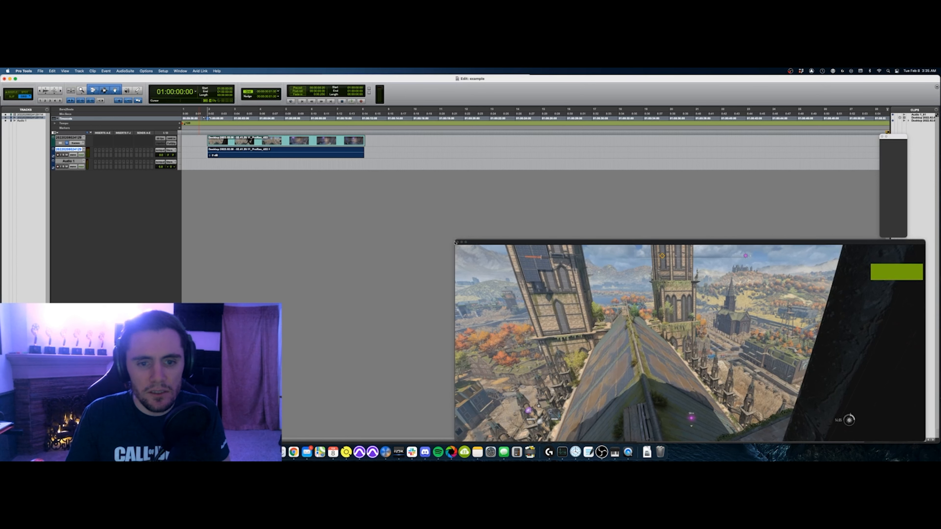
{"action": "left_click_drag", "start_coordinate": [456, 240], "coordinate": [465, 245]}
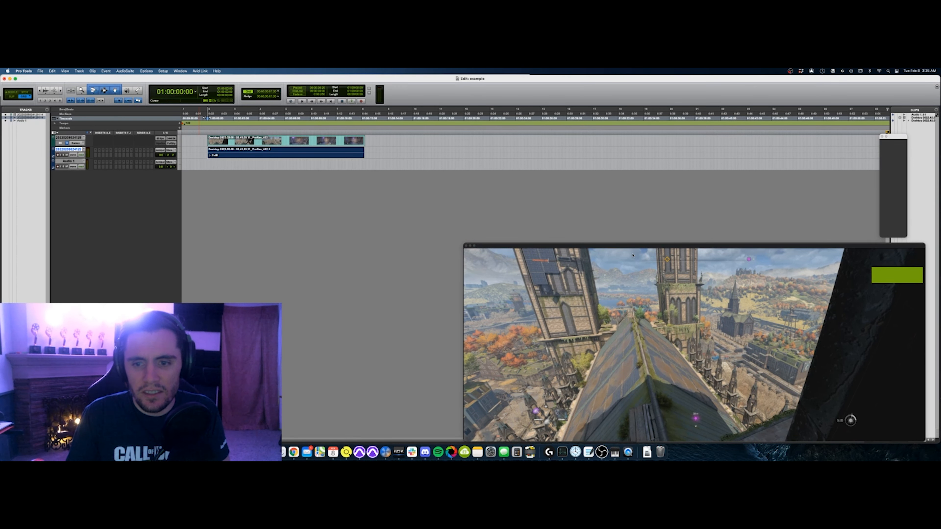
{"action": "left_click_drag", "start_coordinate": [634, 245], "coordinate": [560, 239]}
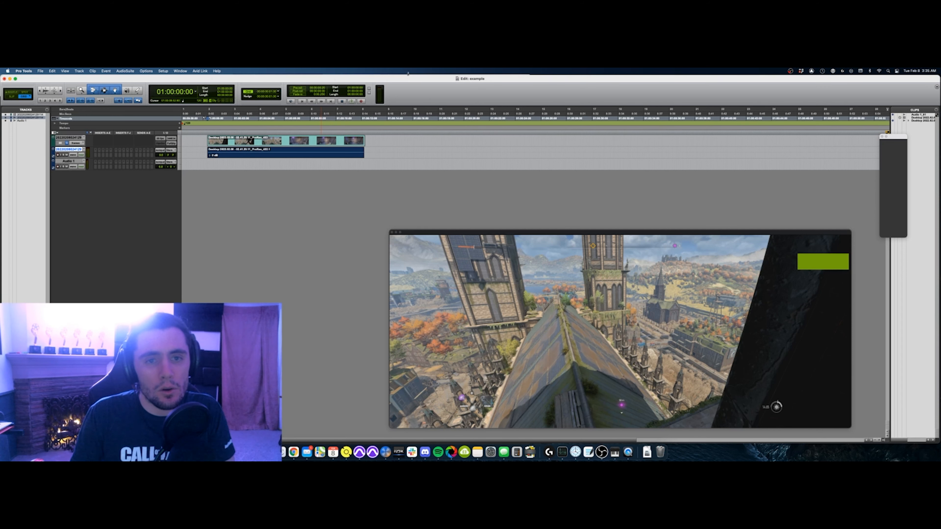
{"action": "left_click", "coordinate": [163, 71]}
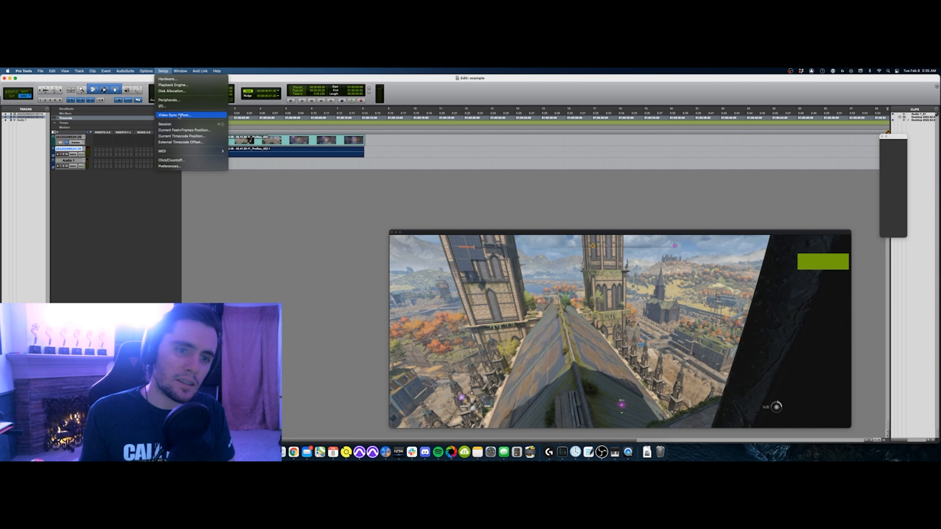
{"action": "left_click", "coordinate": [350, 140]}
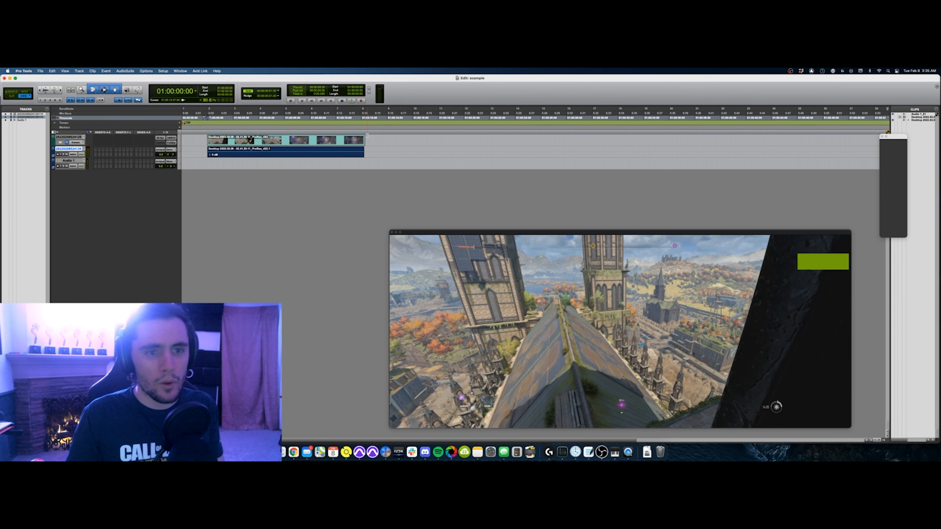
Copy a short piece of the video clip from 01:00:11:06 and paste it past the clips' end at 01:00:17:35
{"action": "left_click", "coordinate": [349, 140]}
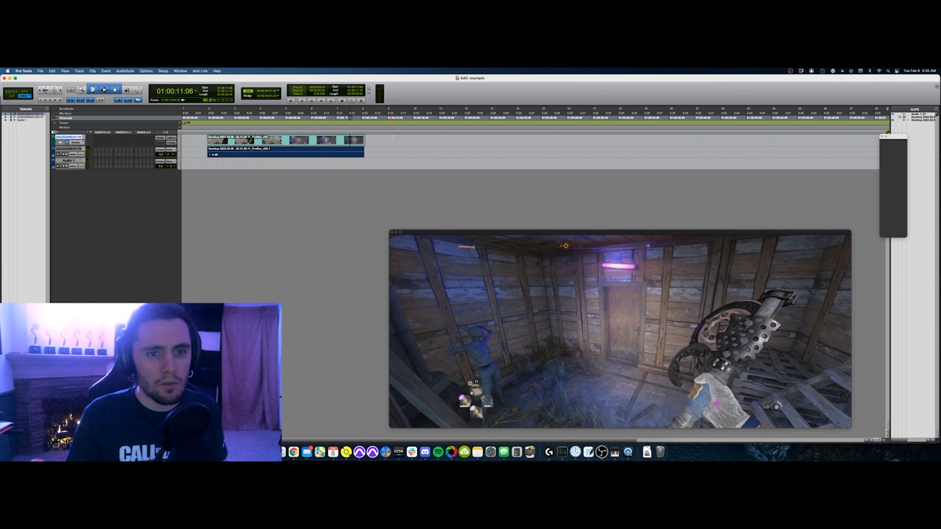
{"action": "key", "text": "super+c"}
{"action": "left_click", "coordinate": [433, 140]}
{"action": "key", "text": "super+v"}
{"action": "key", "text": "t"}
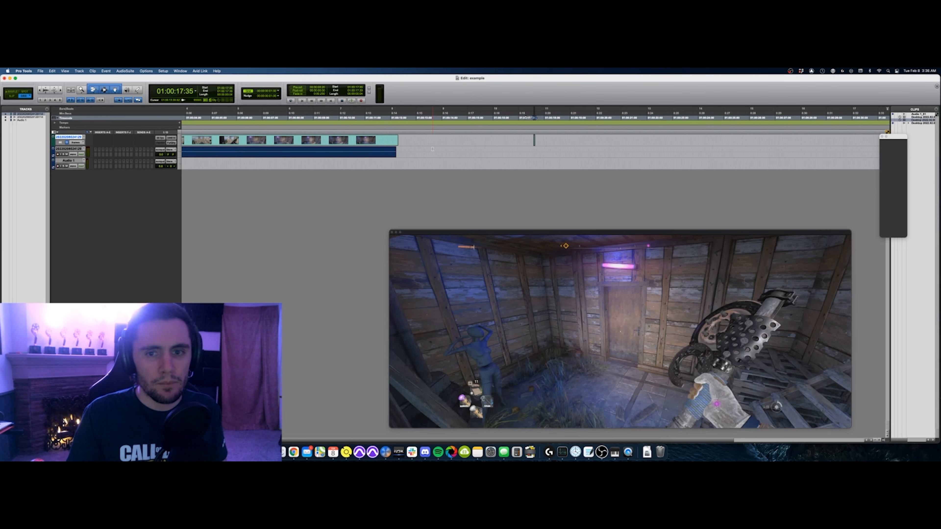
{"action": "key", "text": "t"}
{"action": "key", "text": "t"}
{"action": "key", "text": "t"}
{"action": "key", "text": "t"}
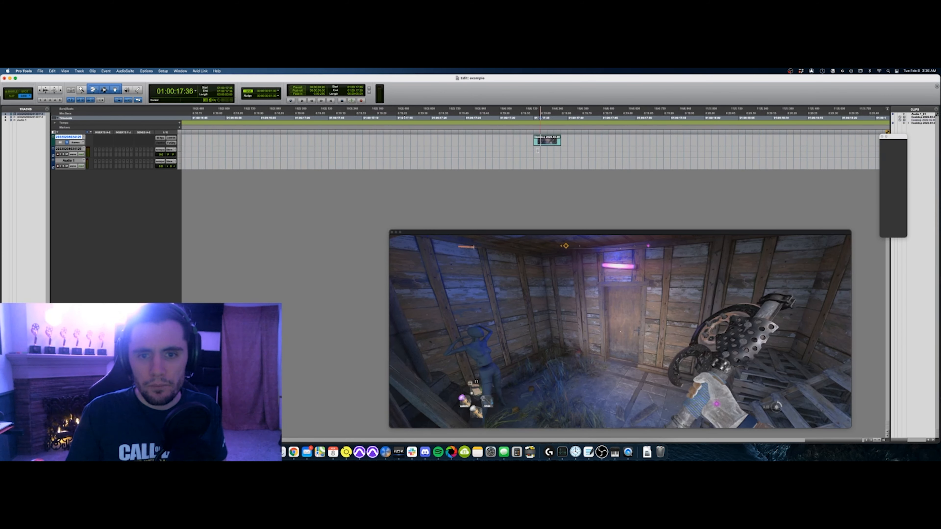
Trim the pasted video piece to one frame and consolidate a matching one-frame audio clip directly below it
{"action": "left_click", "coordinate": [538, 150]}
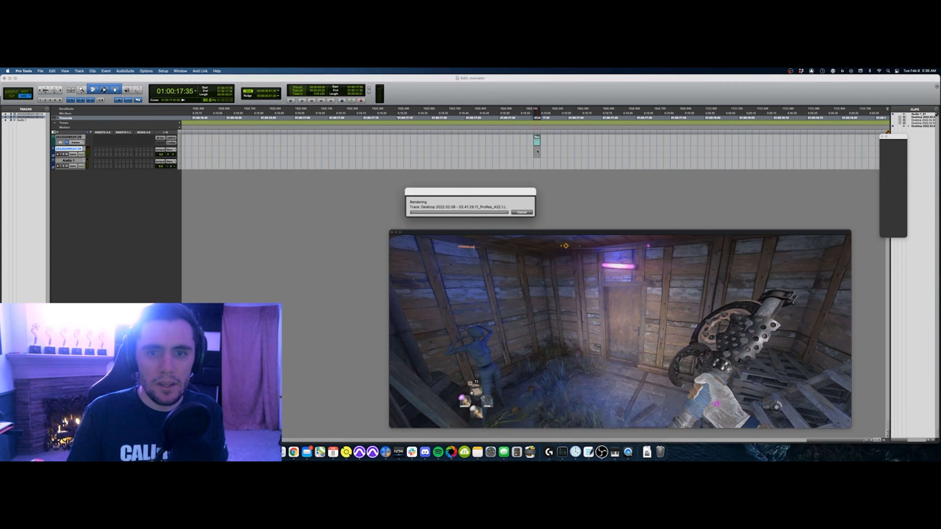
{"action": "key", "text": "r"}
{"action": "key", "text": "r"}
{"action": "key", "text": "r"}
Play across the one-frame video and audio clips from 01:00:16:47 and again from 01:00:17:20 to check their sync
{"action": "left_click", "coordinate": [493, 150]}
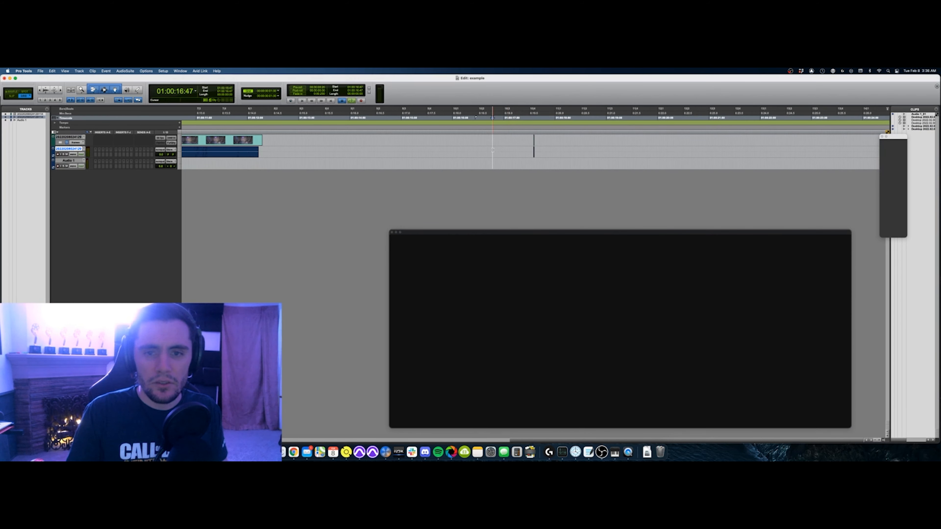
{"action": "key", "text": "space"}
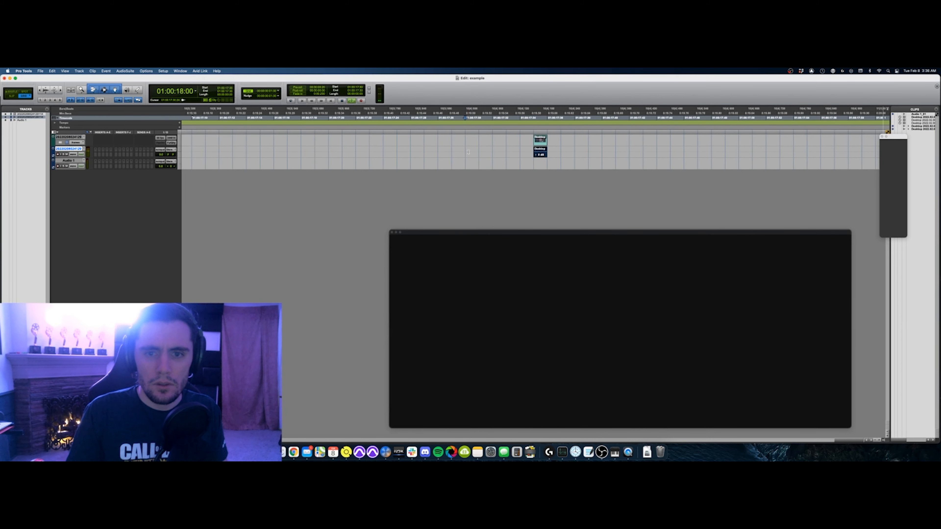
{"action": "key", "text": "space"}
{"action": "key", "text": "r"}
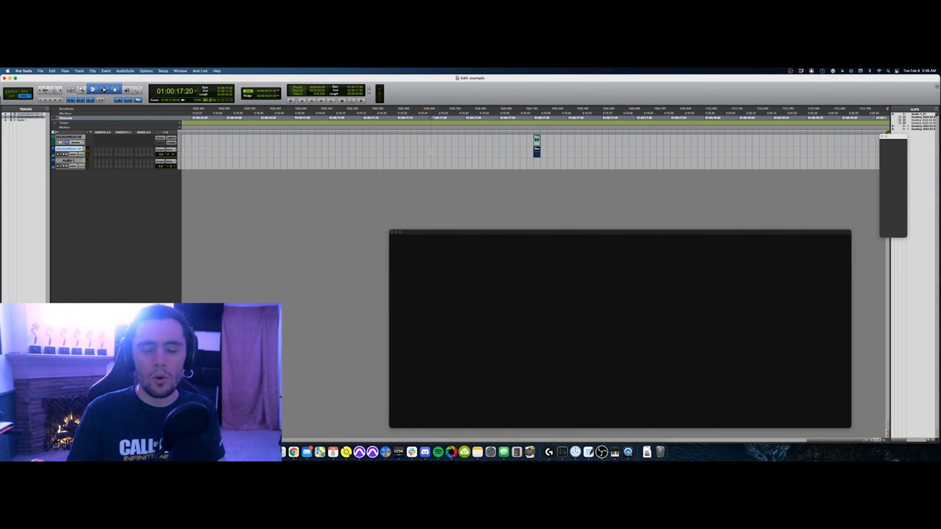
{"action": "key", "text": "space"}
{"action": "key", "text": "space"}
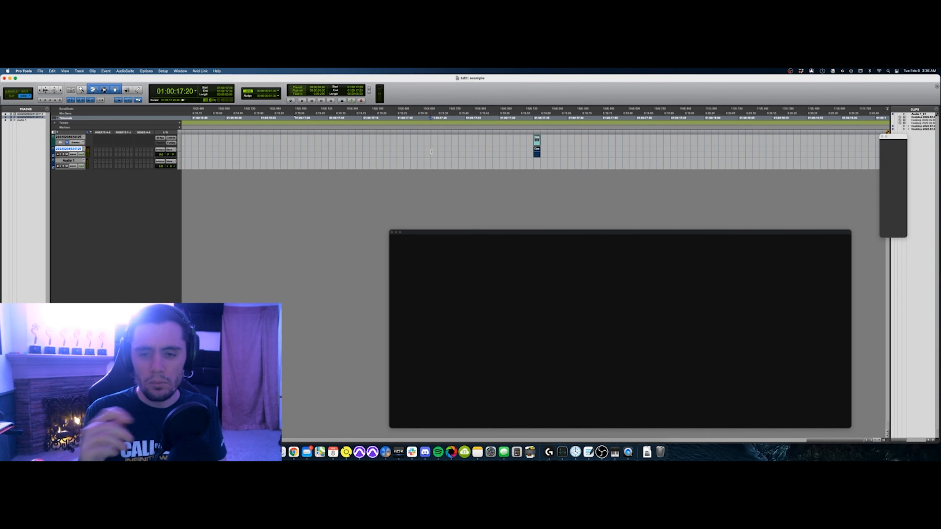
{"action": "key", "text": "space"}
{"action": "key", "text": "space"}
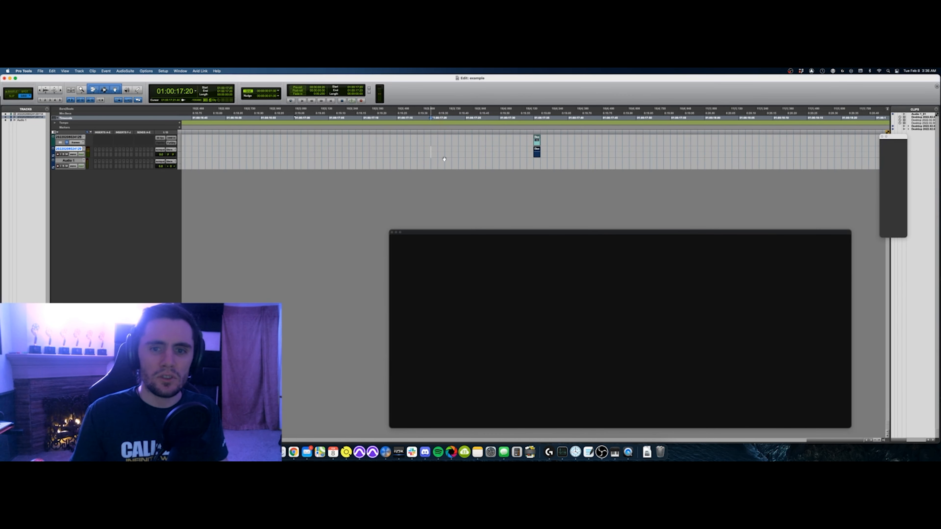
Select the one-frame video and audio clips at 01:00:17:35 and delete both
{"action": "left_click", "coordinate": [534, 157]}
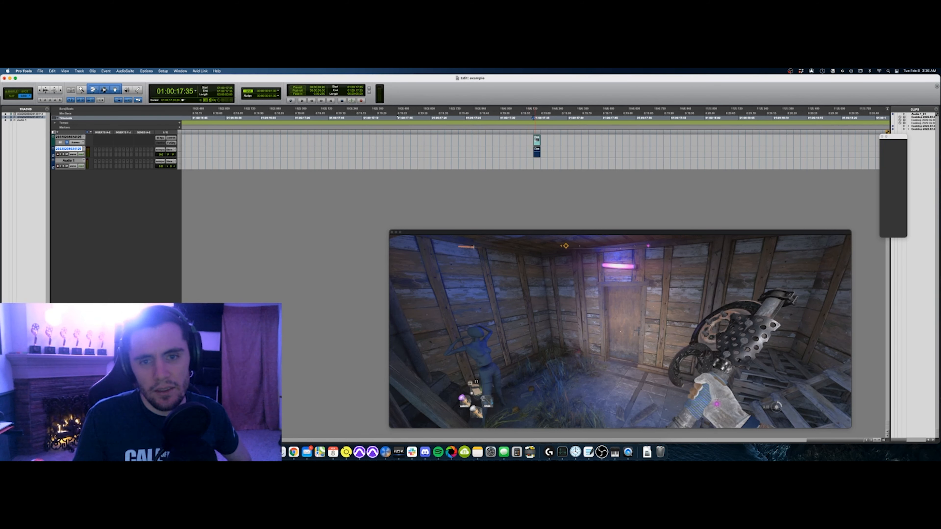
{"action": "left_click_drag", "start_coordinate": [527, 139], "coordinate": [547, 152]}
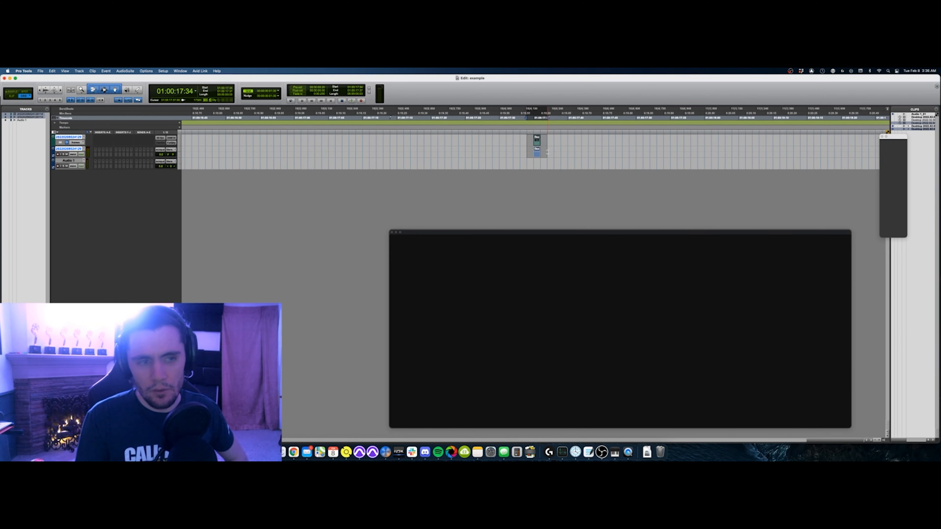
Look at the Video Sync Offset settings and close them without making changes
{"action": "left_click", "coordinate": [163, 71]}
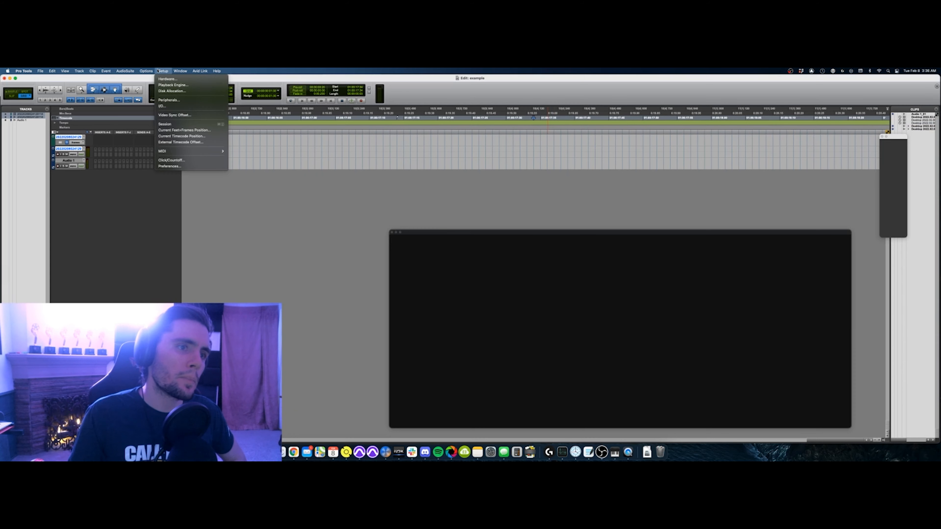
{"action": "left_click", "coordinate": [174, 115]}
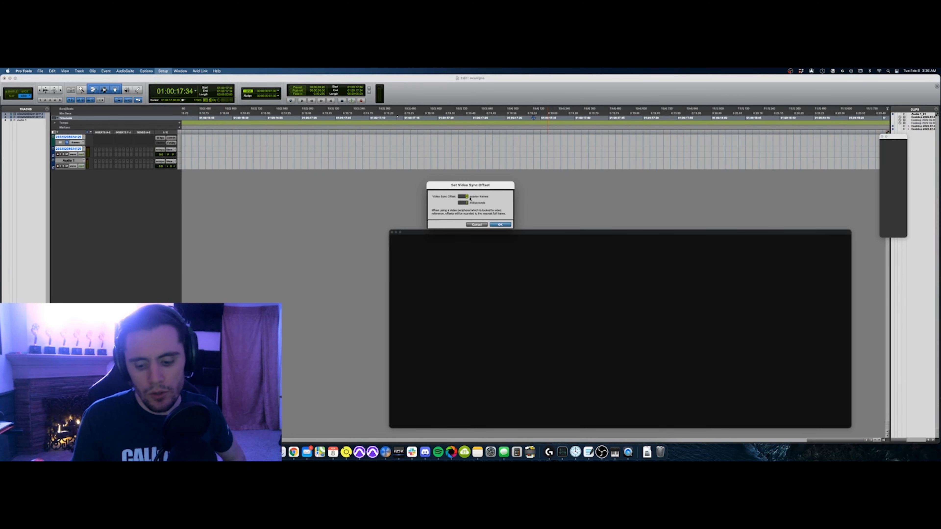
{"action": "left_click", "coordinate": [477, 226]}
Return the edit cursor to the start of the imported video and audio clips at 01:00:00:00
{"action": "key", "text": "r"}
{"action": "key", "text": "r"}
{"action": "key", "text": "r"}
{"action": "key", "text": "r"}
{"action": "key", "text": "r"}
{"action": "key", "text": "r"}
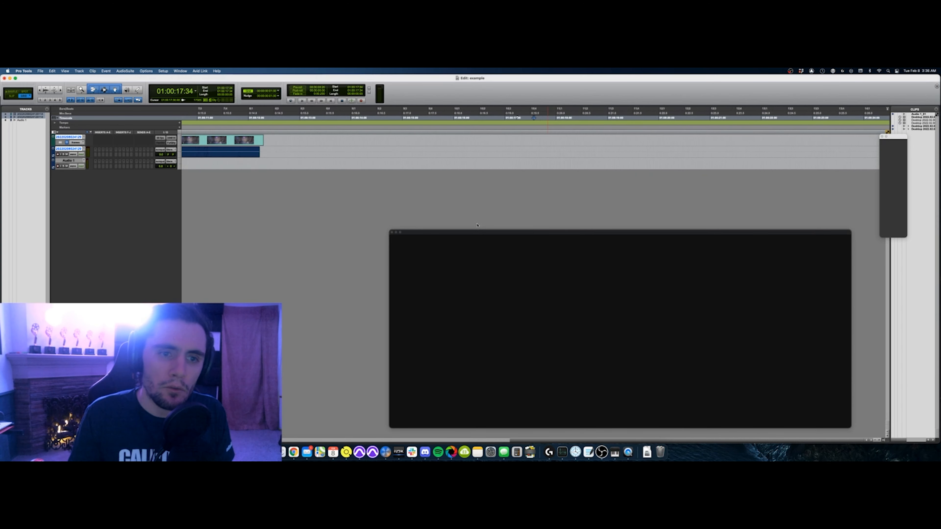
{"action": "left_click_drag", "start_coordinate": [191, 149], "coordinate": [191, 138]}
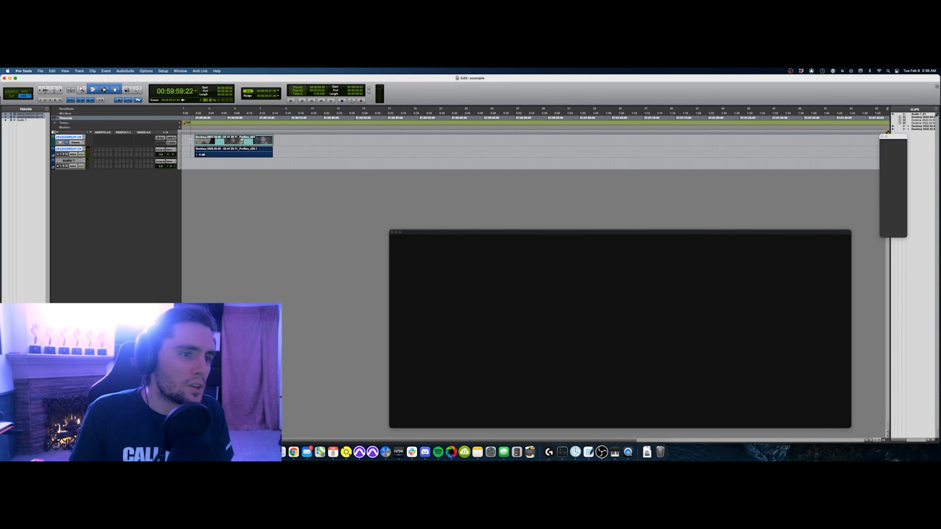
{"action": "key", "text": "Tab"}
Select the imported audio's track and save the session
{"action": "left_click", "coordinate": [72, 150]}
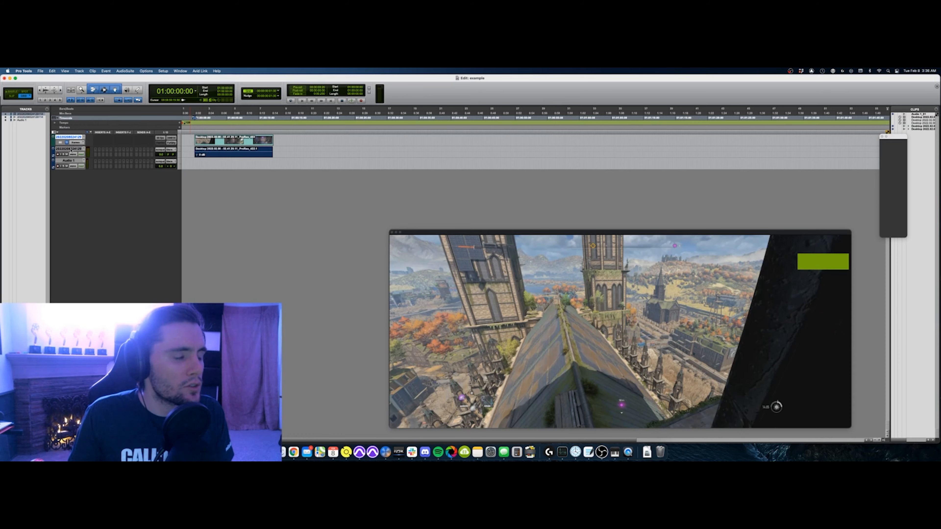
{"action": "key", "text": "super+s"}
{"action": "left_click", "coordinate": [71, 150]}
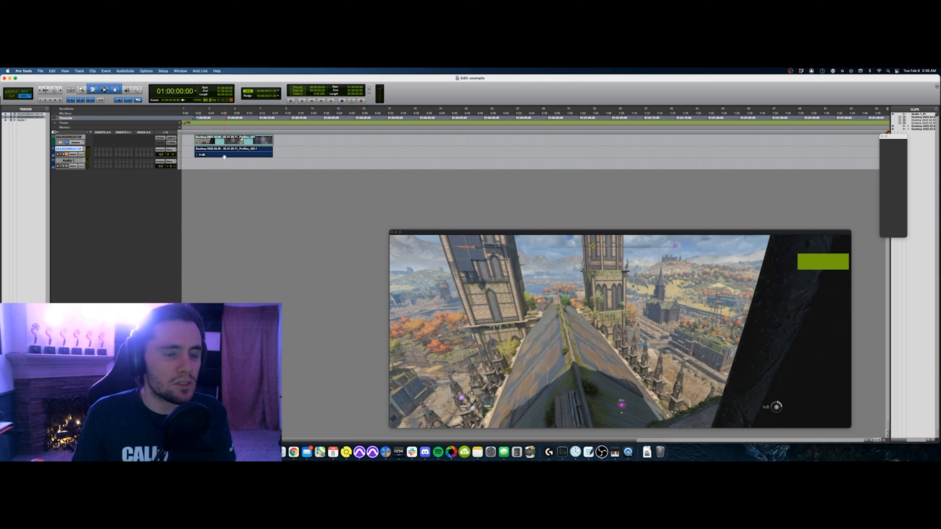
Select a stretch of the imported audio clip starting at 01:00:03:35, and return the edit cursor to 01:00:00:00
{"action": "left_click_drag", "start_coordinate": [218, 151], "coordinate": [242, 151]}
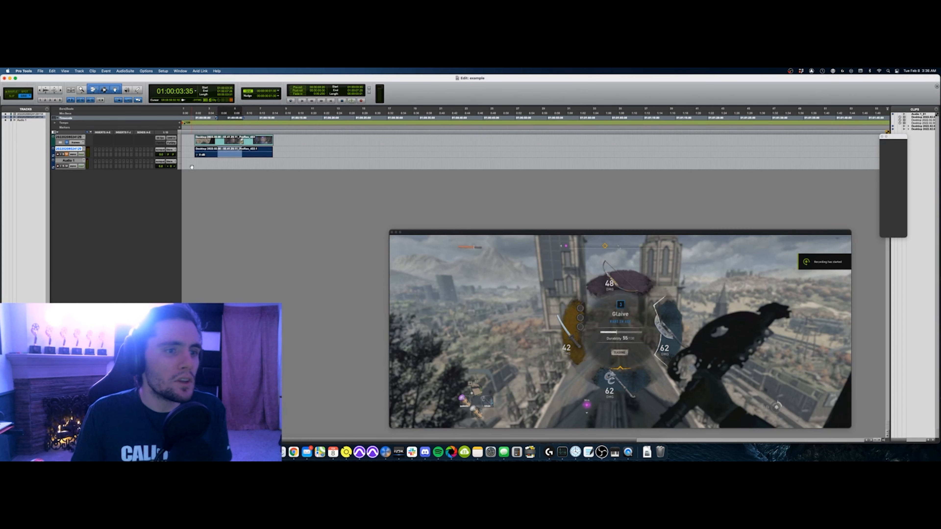
{"action": "left_click", "coordinate": [194, 160]}
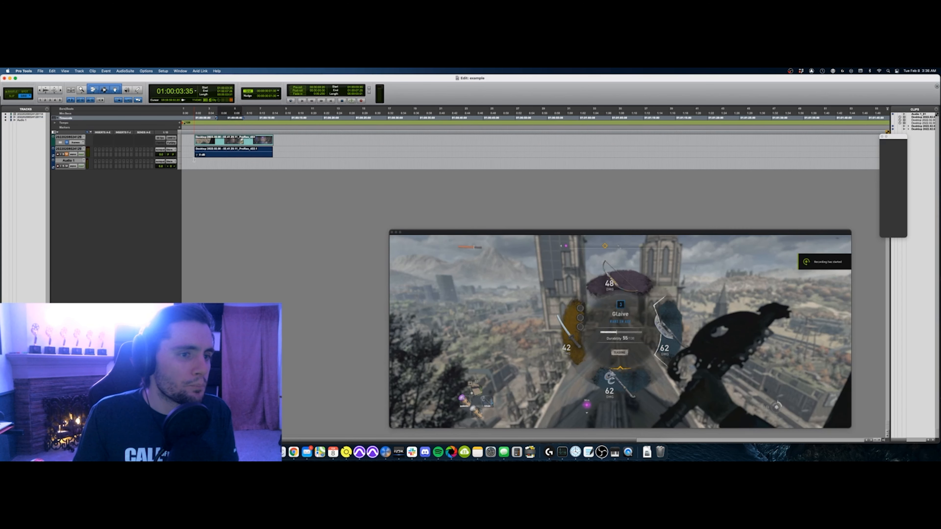
{"action": "left_click", "coordinate": [211, 159]}
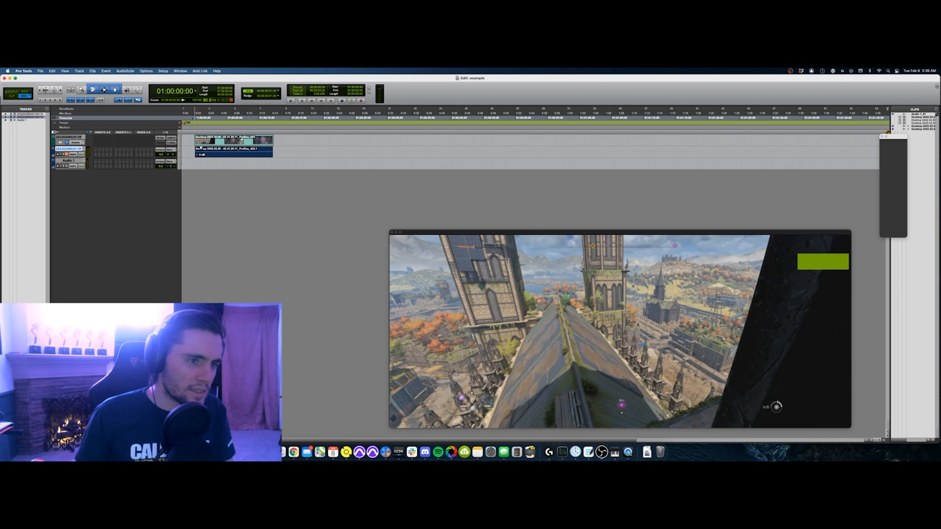
Undo the addition of the Audio 1 track, and create a batch of new stereo and mono audio tracks
{"action": "key", "text": "super+z"}
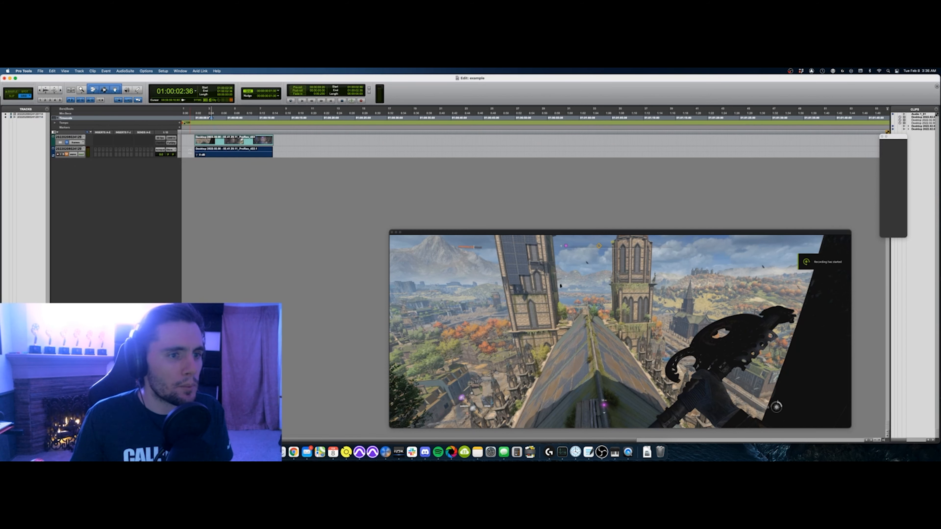
{"action": "left_click", "coordinate": [190, 151]}
{"action": "left_click", "coordinate": [192, 151]}
{"action": "key", "text": "shift+super+n"}
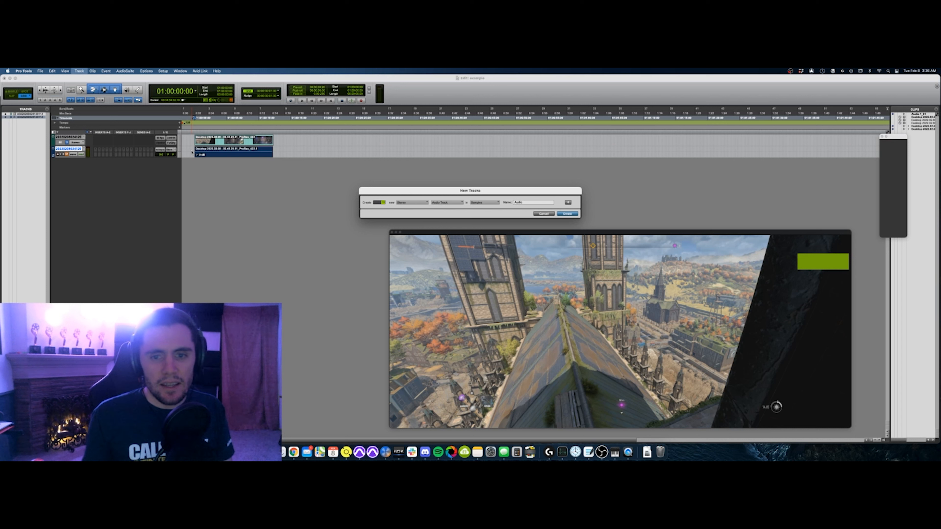
{"action": "left_click", "coordinate": [568, 202]}
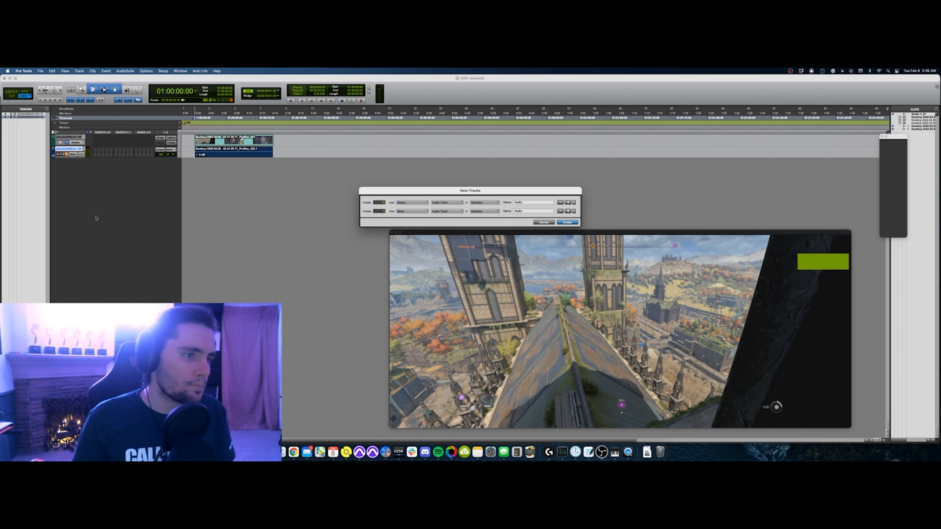
{"action": "key", "text": "Return"}
Create a stereo master track below the new audio tracks
{"action": "key", "text": "shift+super+n"}
{"action": "key", "text": "super+Right"}
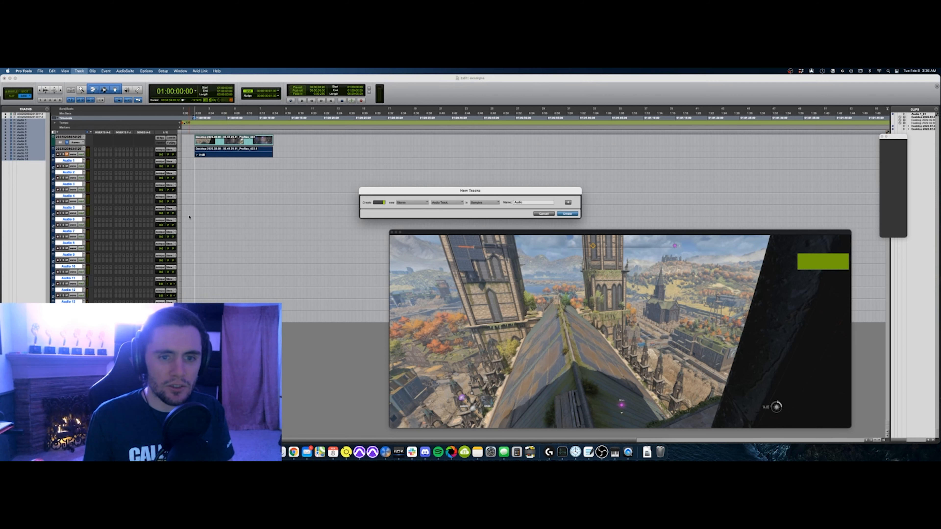
{"action": "key", "text": "super+Down"}
{"action": "key", "text": "super+Down"}
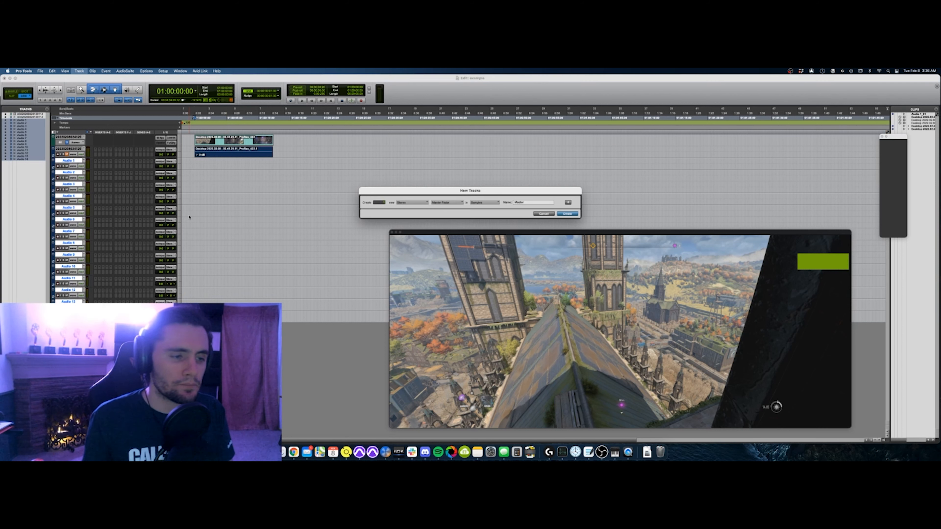
{"action": "key", "text": "Return"}
Add a stereo audio track below the master, name it PRINT, and try to turn on its input monitoring
{"action": "key", "text": "shift+super+n"}
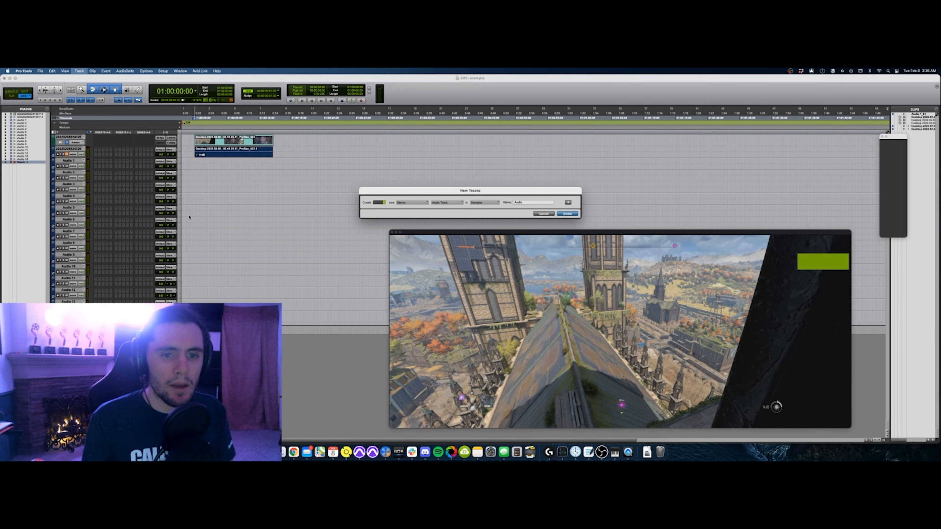
{"action": "key", "text": "Return"}
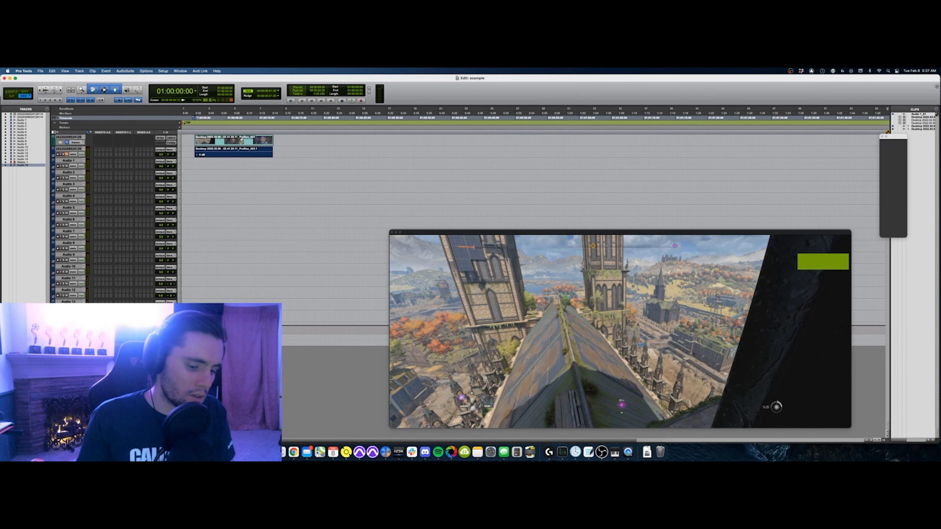
{"action": "key", "text": "alt+shift+r"}
{"action": "type", "text": "PRINT"}
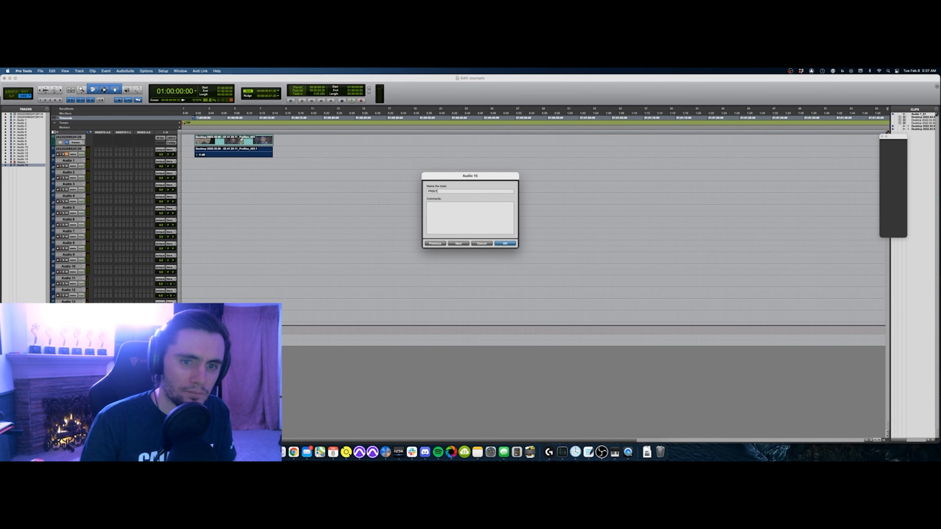
{"action": "key", "text": "Return"}
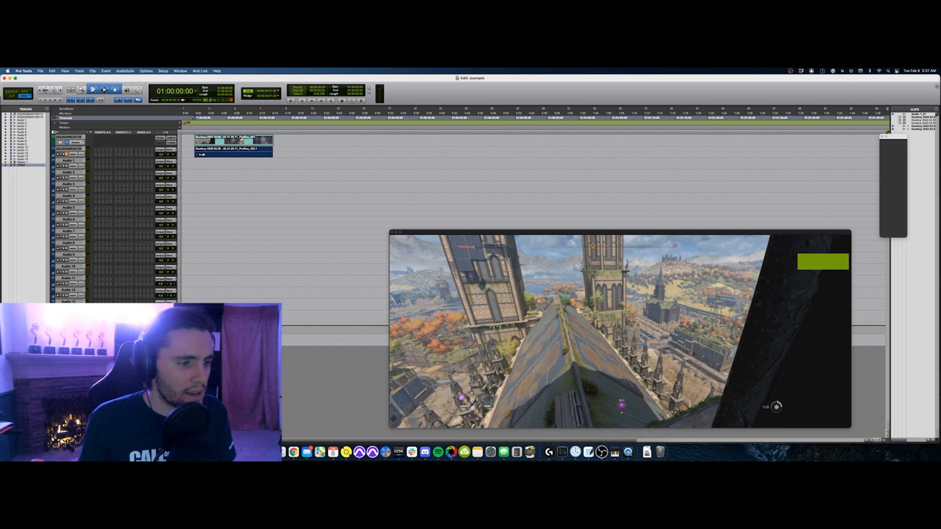
{"action": "left_click", "coordinate": [61, 343]}
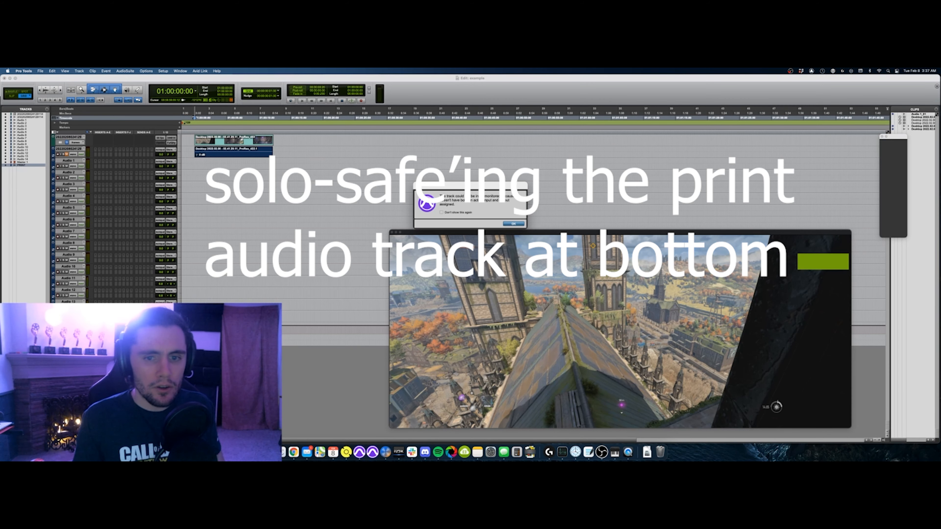
{"action": "key", "text": "Return"}
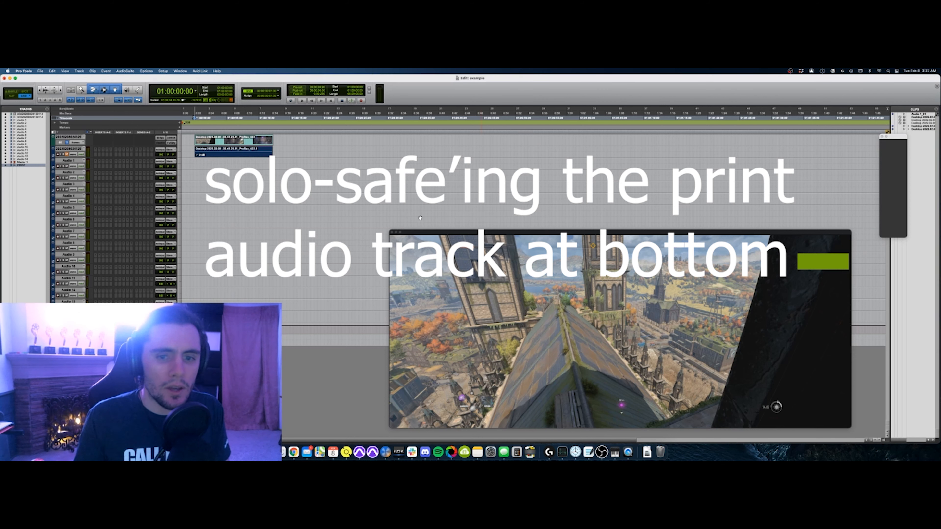
Select all the numbered audio tracks from Audio 1 down and route their outputs to the stereo bus Bus 9-10
{"action": "left_click", "coordinate": [70, 161]}
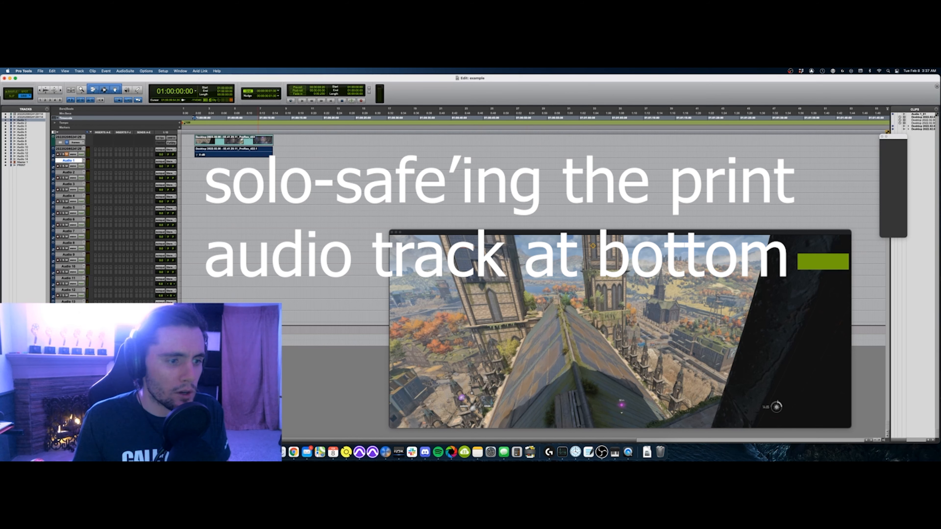
{"action": "left_click", "coordinate": [69, 313], "text": "shift"}
{"action": "left_click", "coordinate": [170, 302], "text": "alt+shift"}
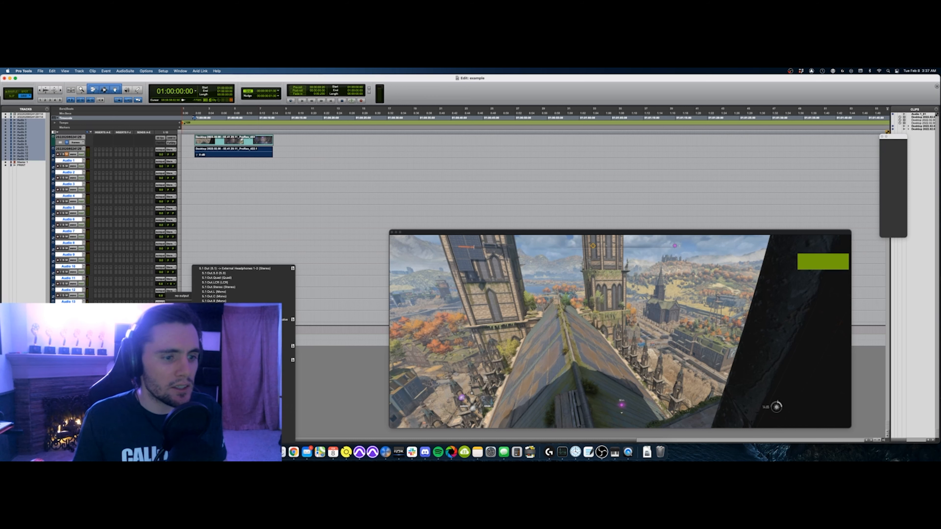
{"action": "mouse_move", "coordinate": [198, 307]}
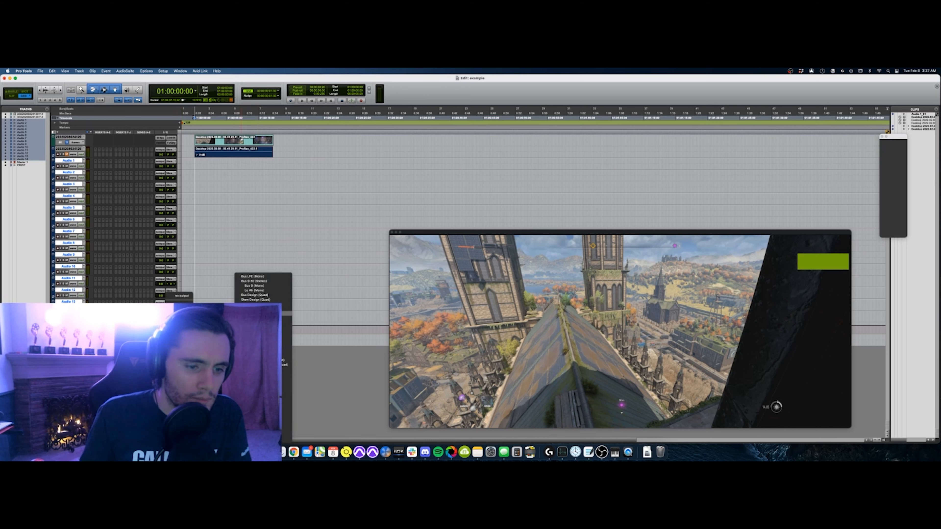
{"action": "left_click", "coordinate": [256, 282]}
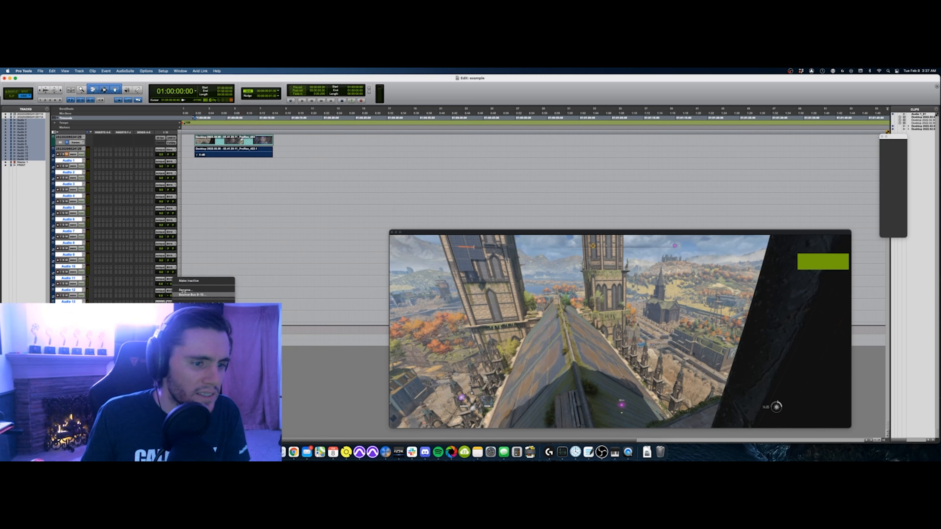
Rename the bus used as the audio tracks' output to FX ST yes
{"action": "left_click", "coordinate": [184, 292]}
{"action": "type", "text": "FX ST"}
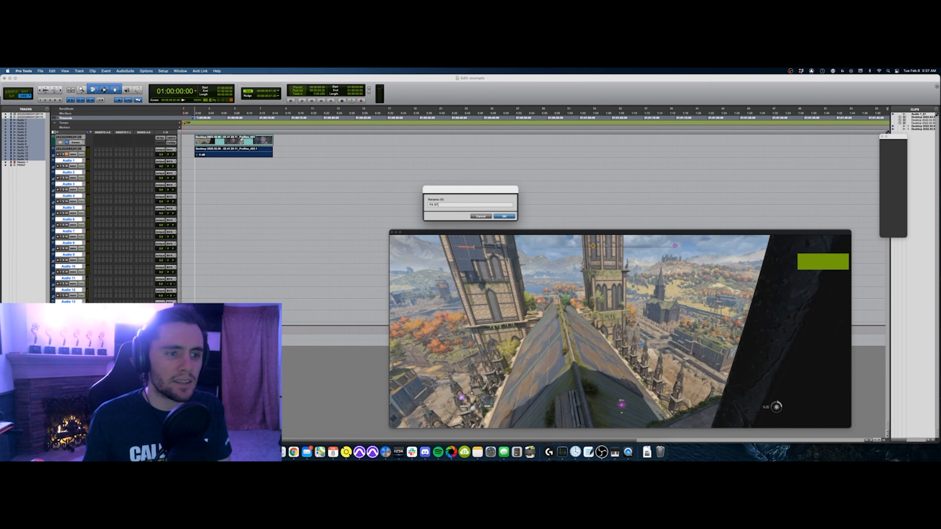
{"action": "key", "text": "Return"}
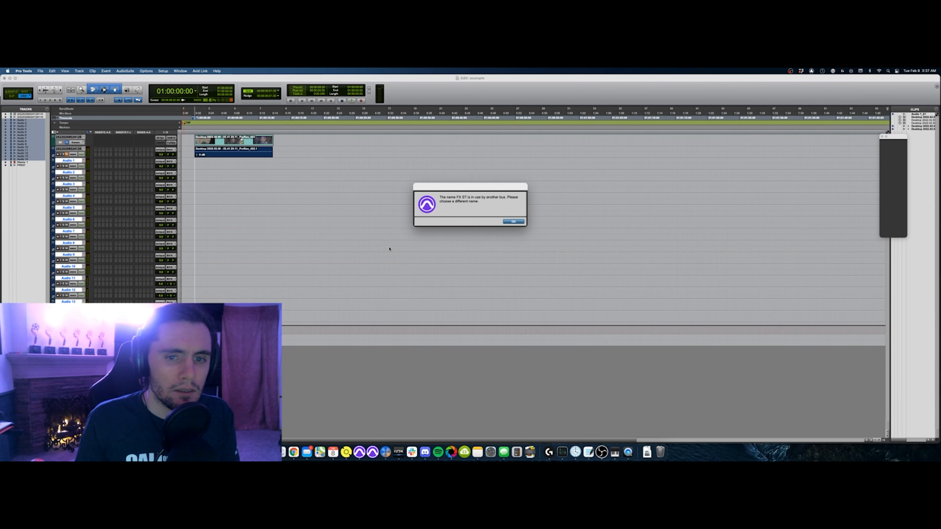
{"action": "left_click", "coordinate": [514, 222]}
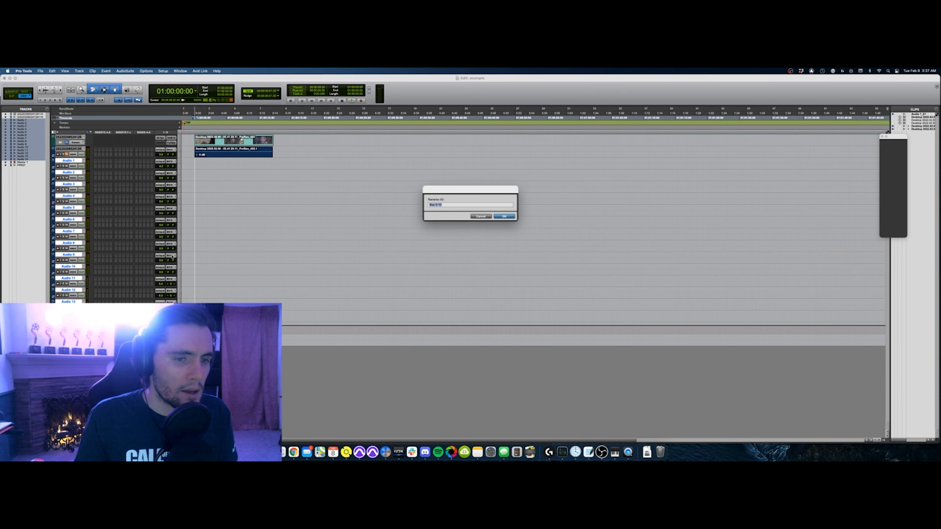
{"action": "type", "text": "FX ST yes"}
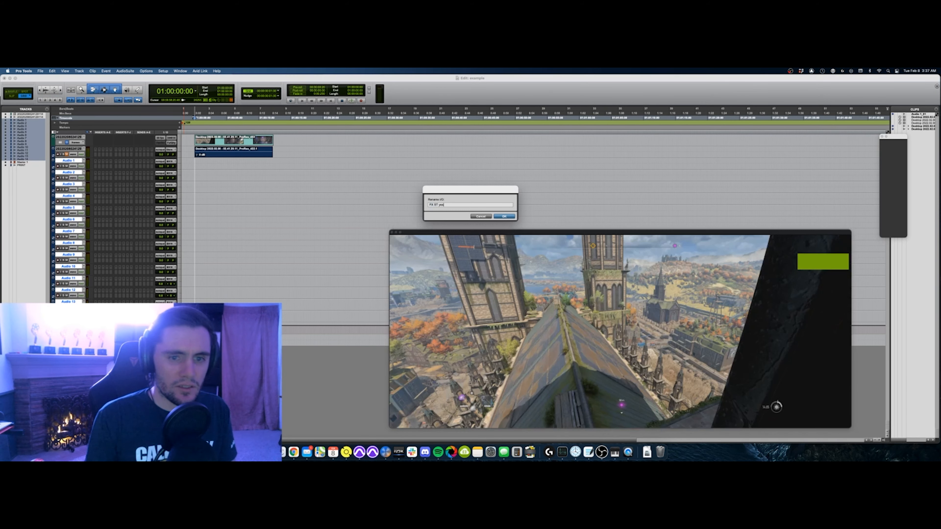
{"action": "key", "text": "Return"}
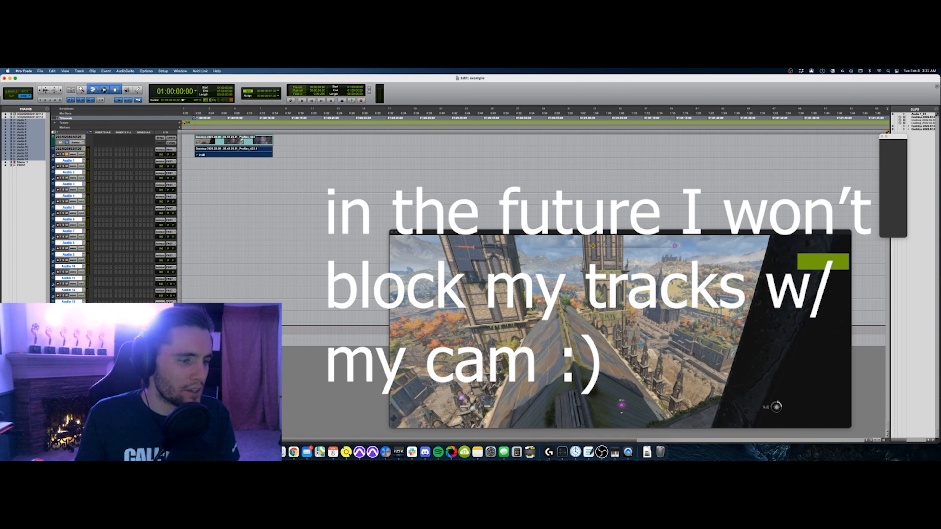
Place the edit cursor on Audio 2 at 01:00:01:04, switch to Soundminer, and send drive_med_C_002.wav to that spot
{"action": "left_click", "coordinate": [201, 174]}
{"action": "key", "text": "super+Tab"}
{"action": "key", "text": "super+Tab"}
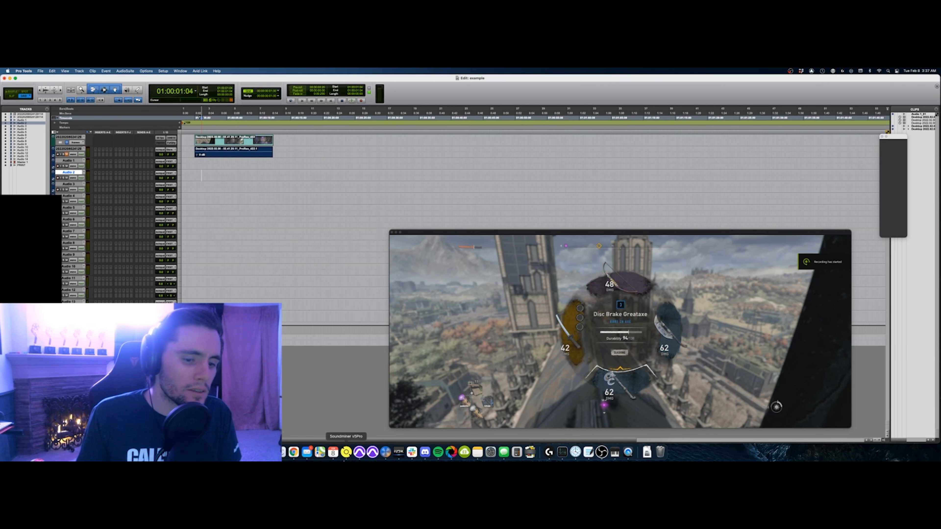
{"action": "left_click", "coordinate": [346, 452]}
{"action": "left_click", "coordinate": [81, 262]}
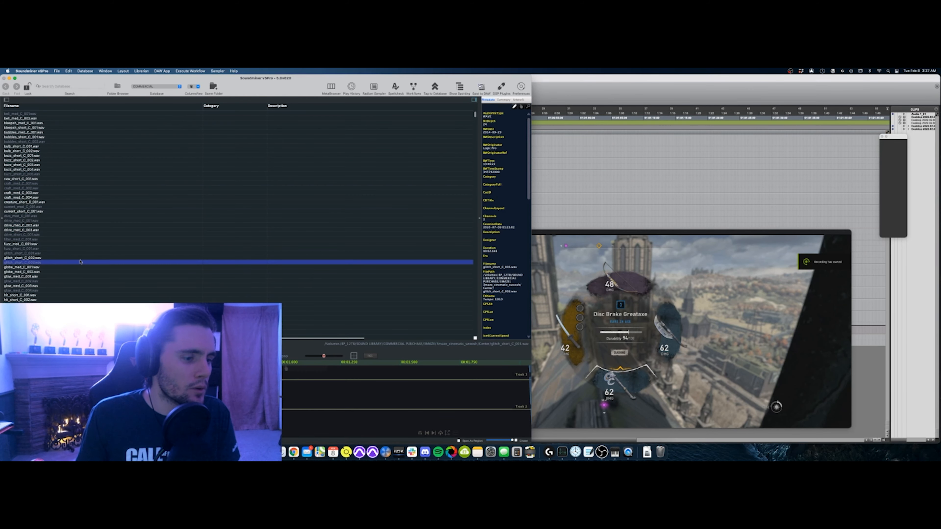
{"action": "left_click", "coordinate": [71, 226]}
{"action": "key", "text": "s"}
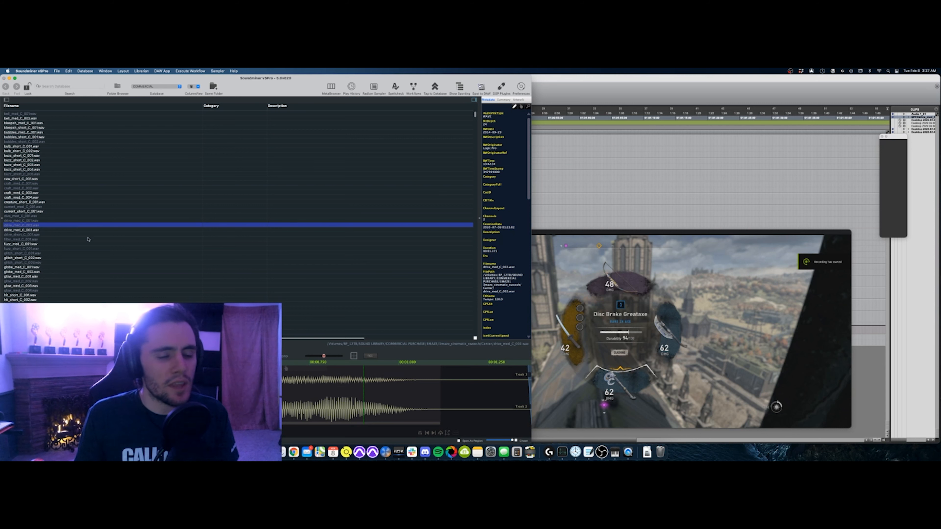
Return to Pro Tools and play the placed sound effect against the video from 01:00:01:04
{"action": "key", "text": "super+Tab"}
{"action": "key", "text": "t"}
{"action": "key", "text": "t"}
{"action": "key", "text": "r"}
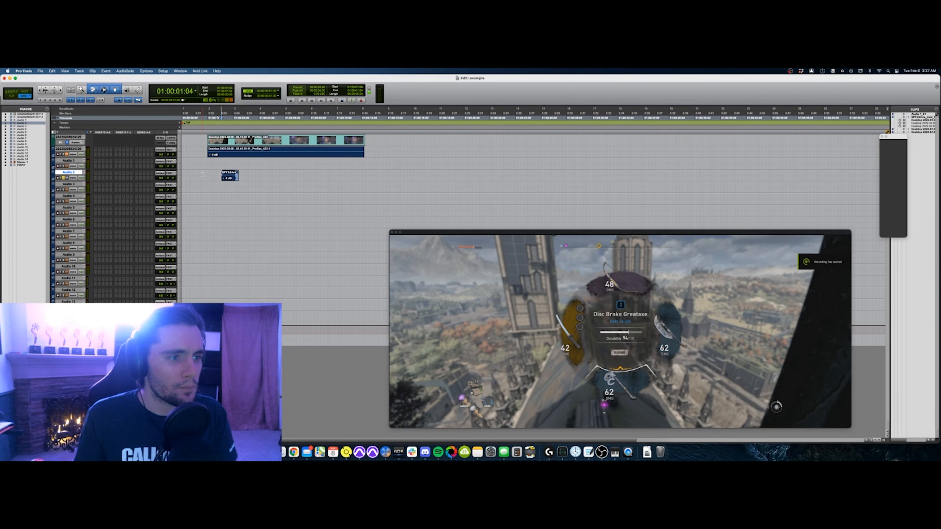
{"action": "key", "text": "space"}
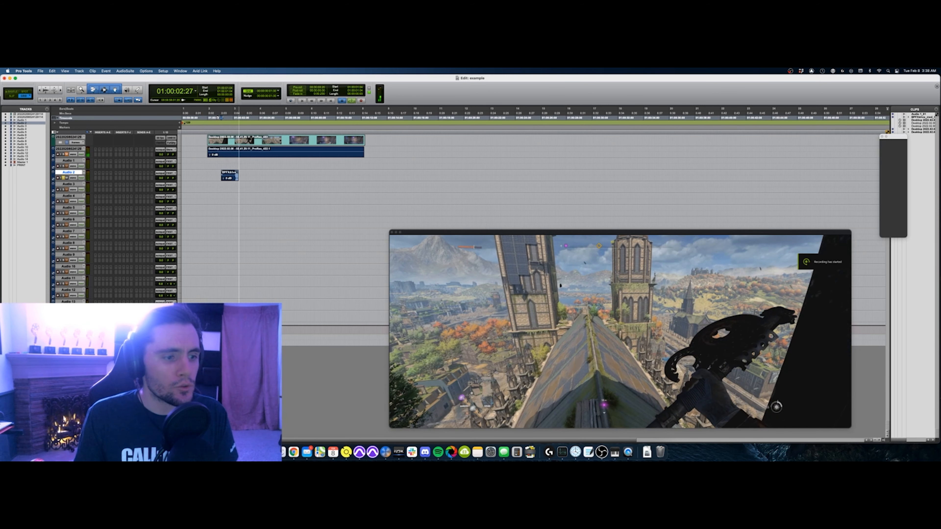
{"action": "key", "text": "space"}
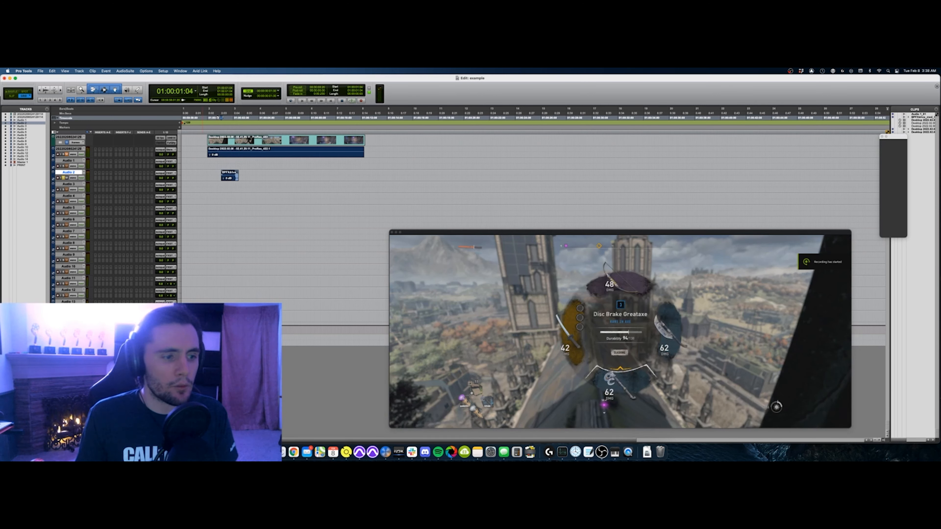
Record the playback from 01:00:01:04 onto the PRINT track
{"action": "key", "text": "space"}
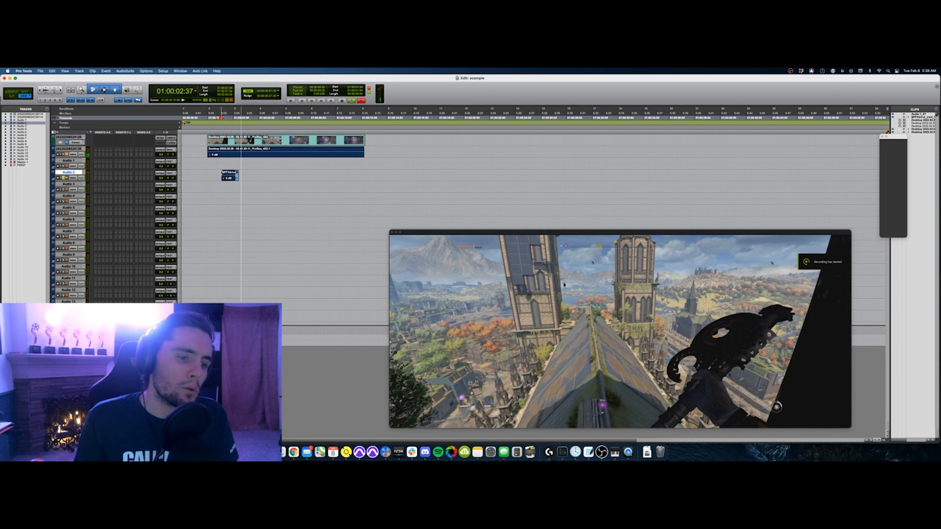
{"action": "key", "text": "space"}
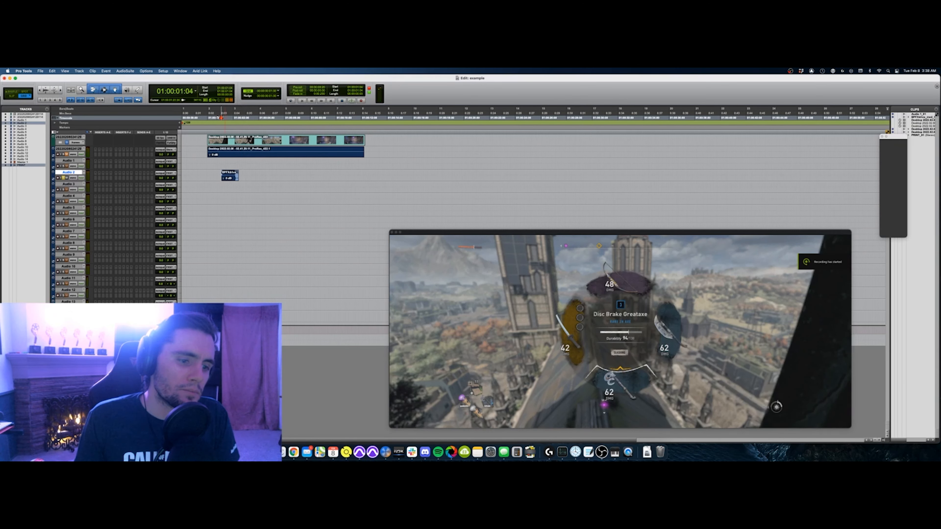
Insert the Newfangled Audio Elevate limiter on the master track and move its window clear of the clips list
{"action": "left_click", "coordinate": [217, 341]}
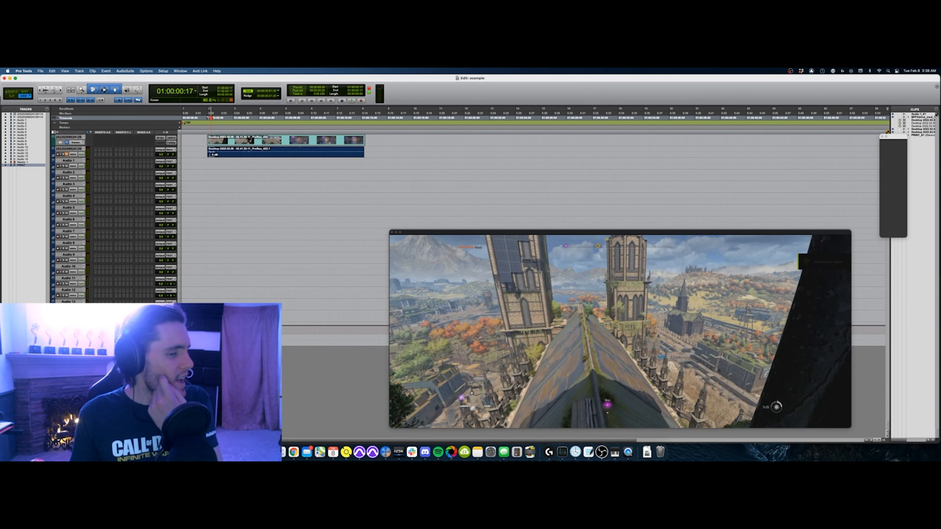
{"action": "key", "text": "p"}
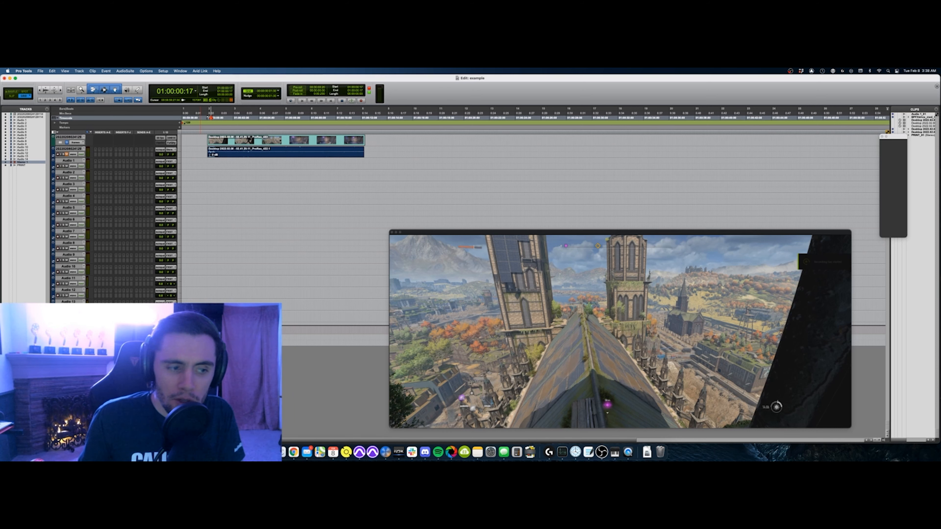
{"action": "left_click", "coordinate": [96, 306]}
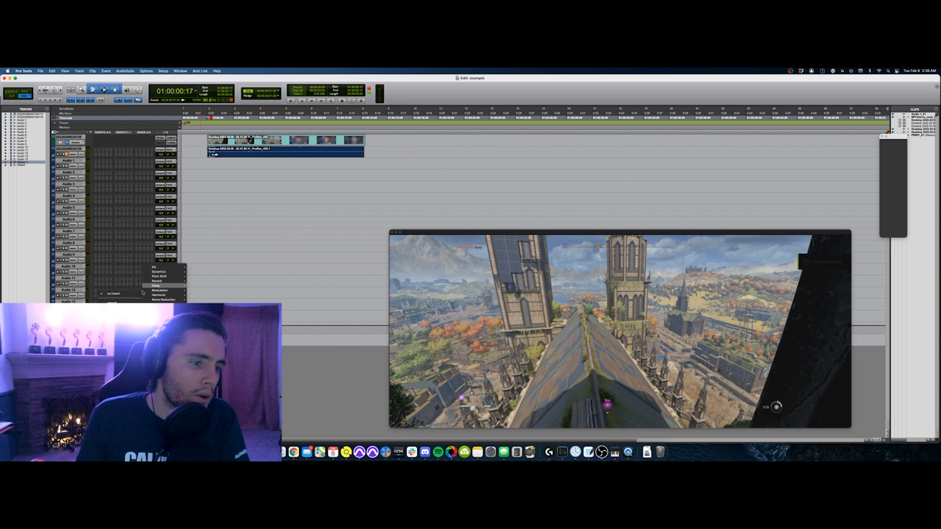
{"action": "mouse_move", "coordinate": [119, 312]}
{"action": "mouse_move", "coordinate": [163, 234]}
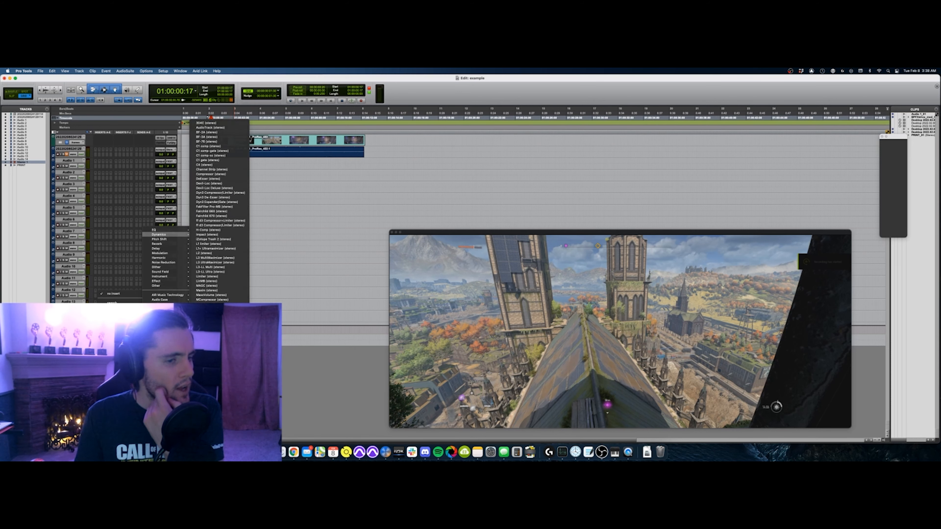
{"action": "left_click", "coordinate": [222, 323]}
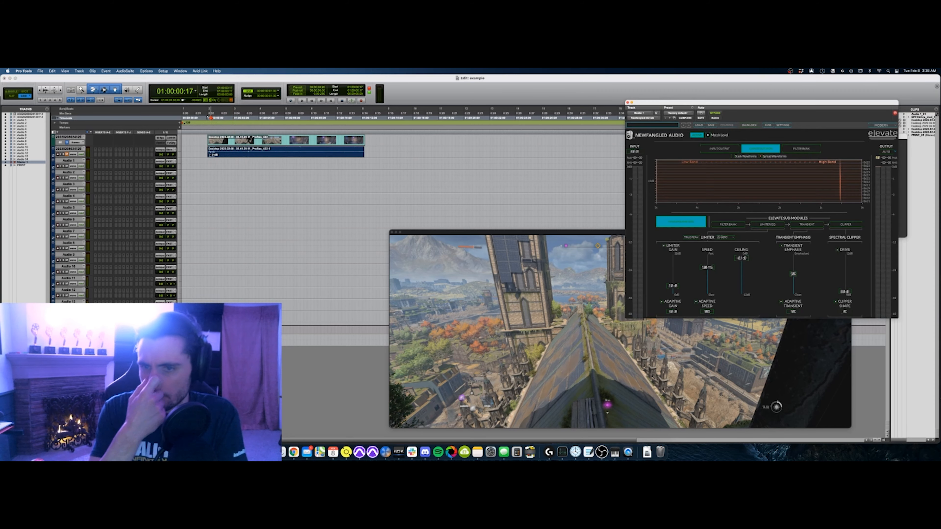
{"action": "left_click_drag", "start_coordinate": [746, 105], "coordinate": [526, 80]}
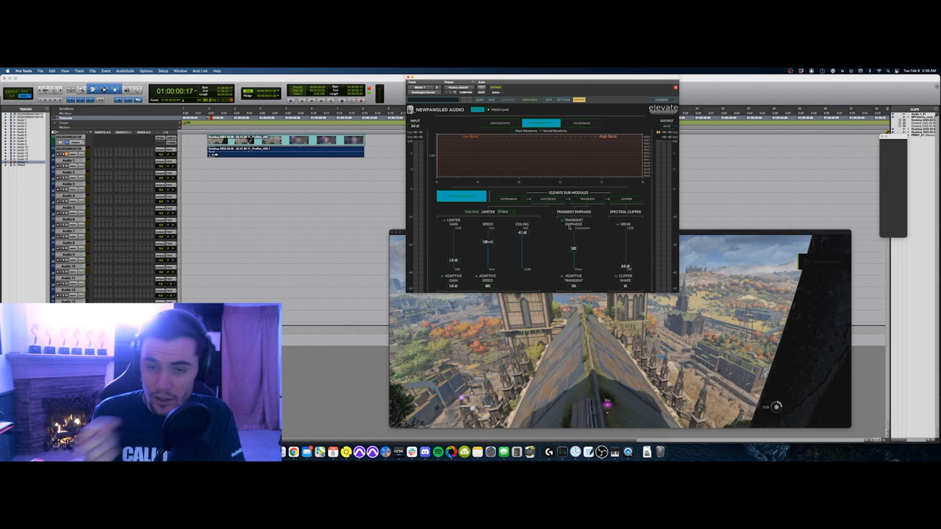
{"action": "mouse_move", "coordinate": [570, 227]}
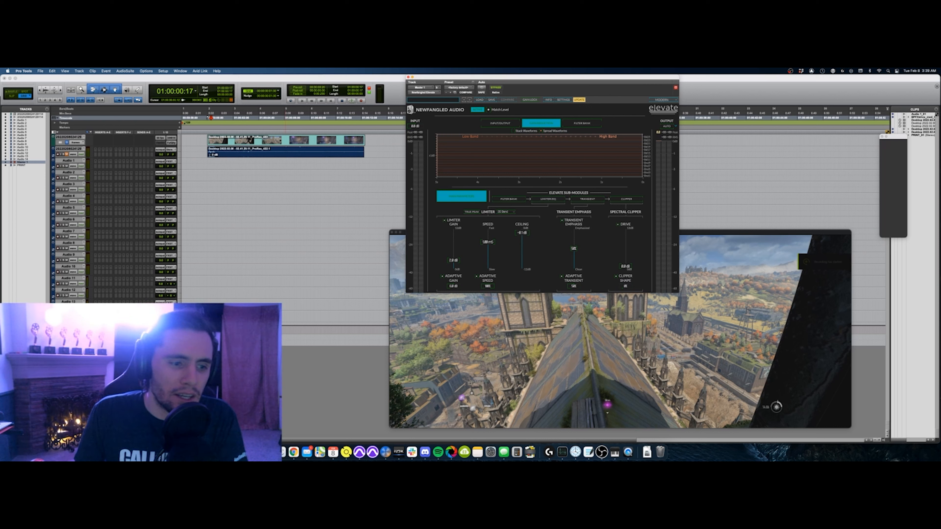
Raise the limiter gain in Elevate on the master track and close the plug-in window
{"action": "left_click", "coordinate": [199, 153]}
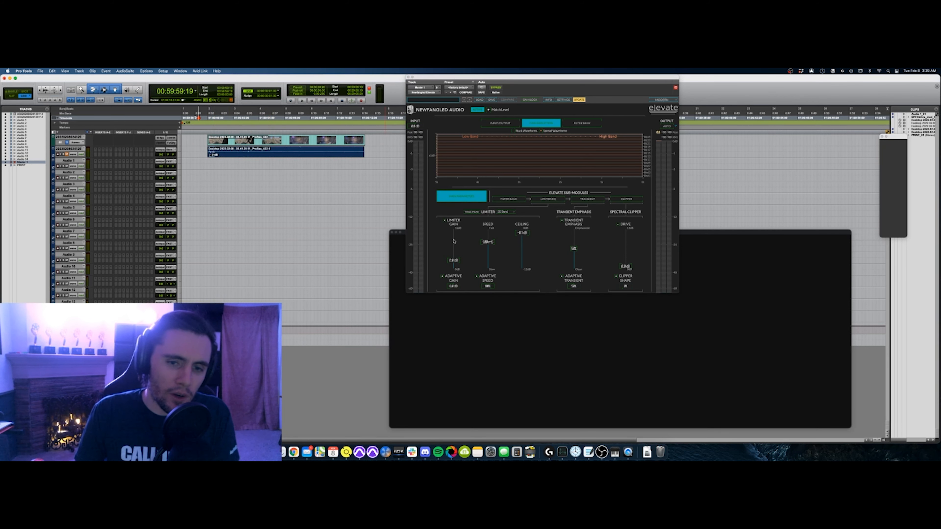
{"action": "left_click_drag", "start_coordinate": [453, 242], "coordinate": [458, 243]}
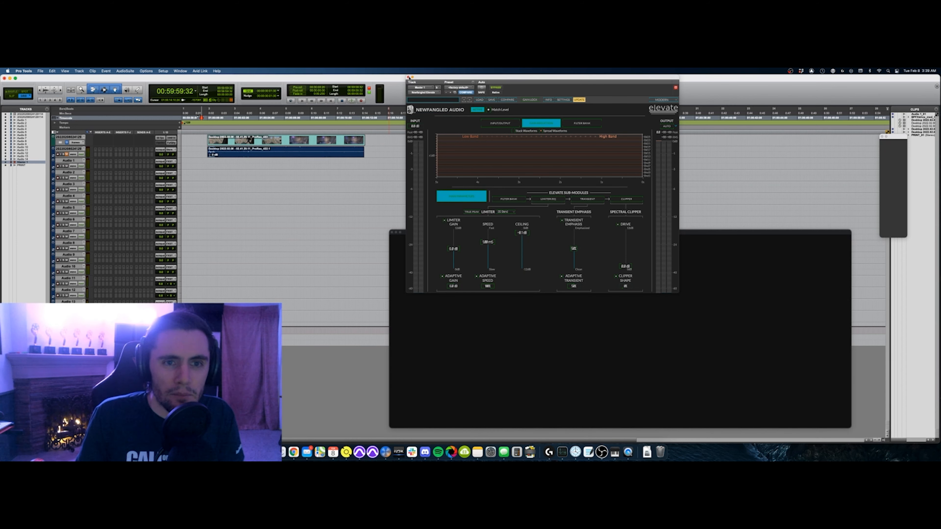
{"action": "left_click", "coordinate": [408, 78]}
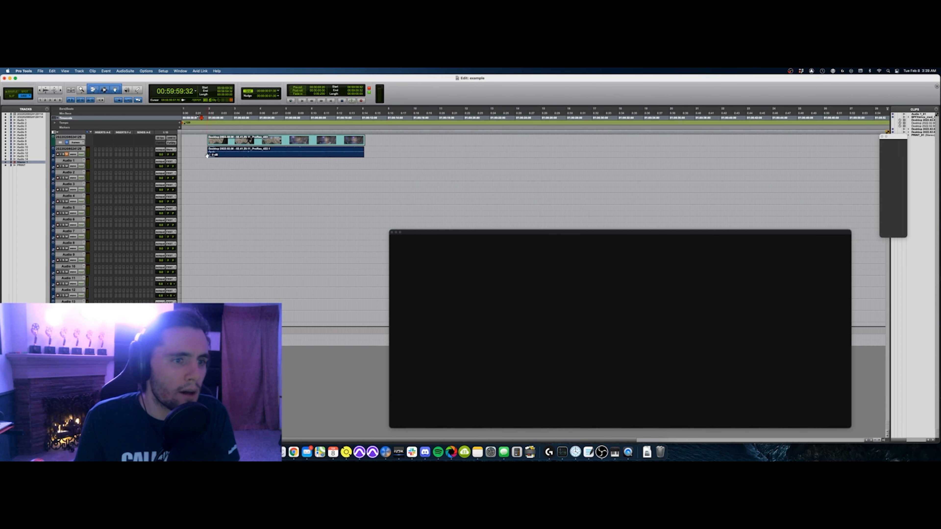
Find the weapon-wheel moment in the video and step the edit cursor on Audio 1 frame by frame to 01:00:01:38
{"action": "left_click", "coordinate": [217, 163]}
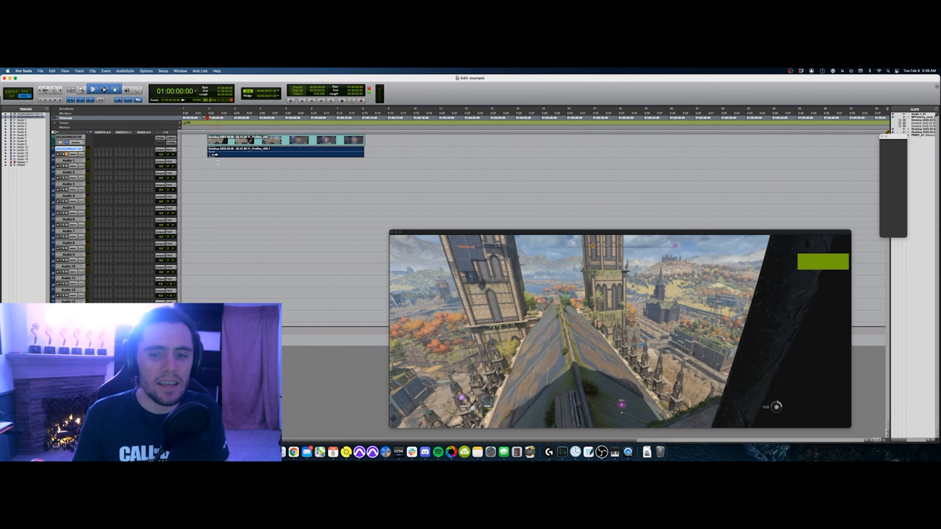
{"action": "key", "text": "t"}
{"action": "key", "text": "t"}
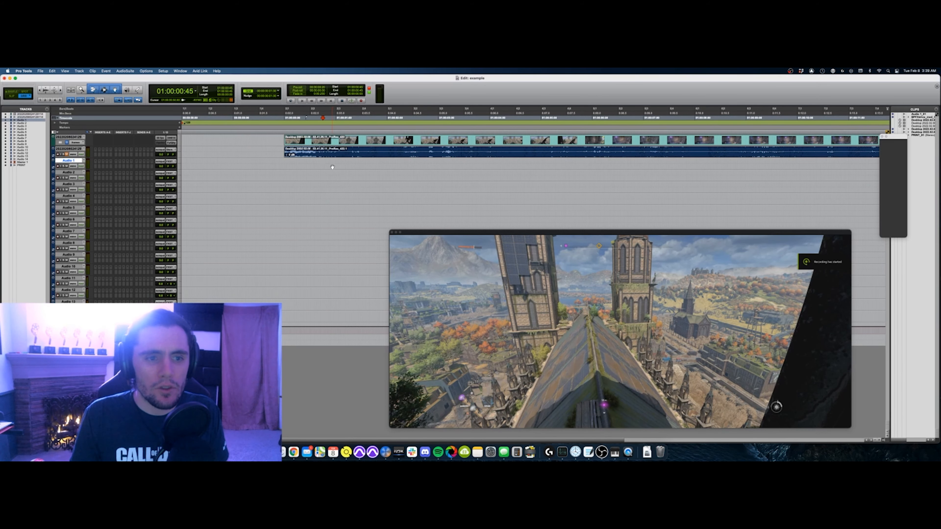
{"action": "left_click_drag", "start_coordinate": [323, 164], "coordinate": [362, 162]}
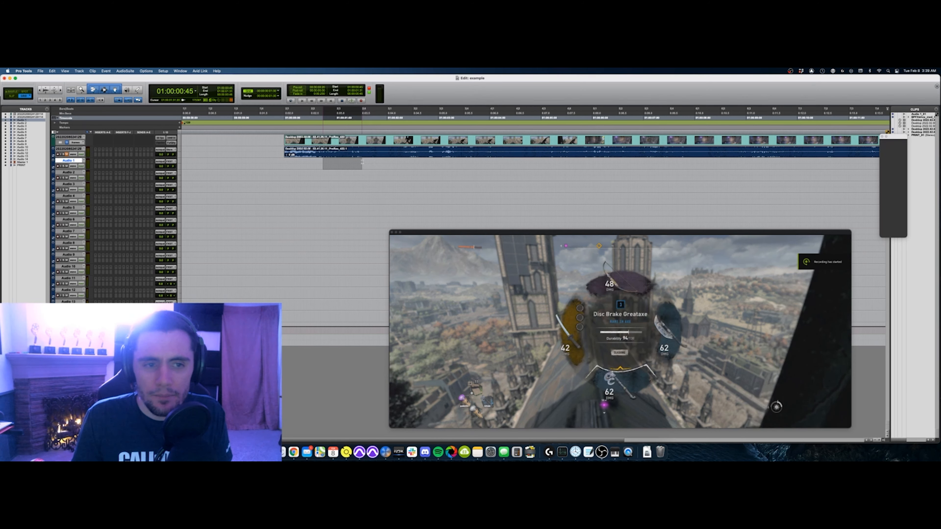
{"action": "left_click", "coordinate": [362, 162]}
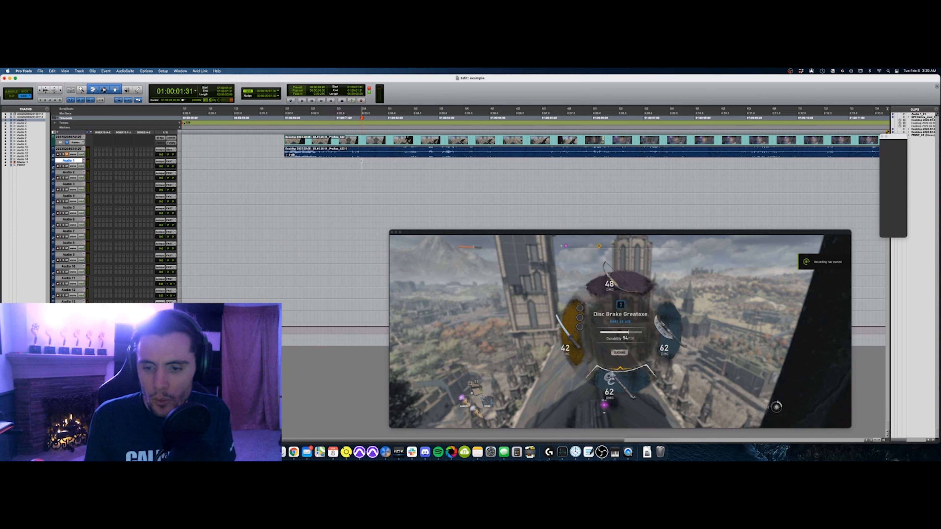
{"action": "key", "text": "KP_Add"}
{"action": "key", "text": "KP_Add"}
{"action": "key", "text": "KP_Add"}
{"action": "key", "text": "KP_Add"}
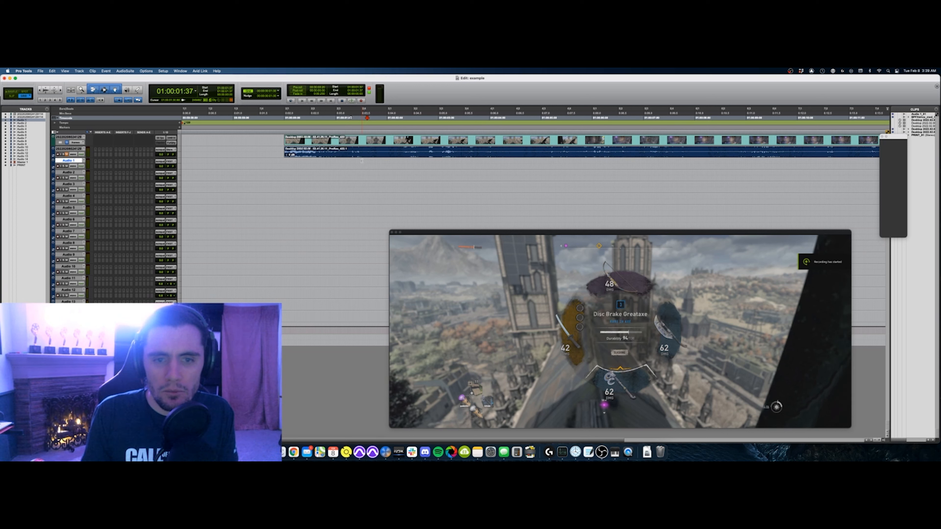
{"action": "key", "text": "KP_Add"}
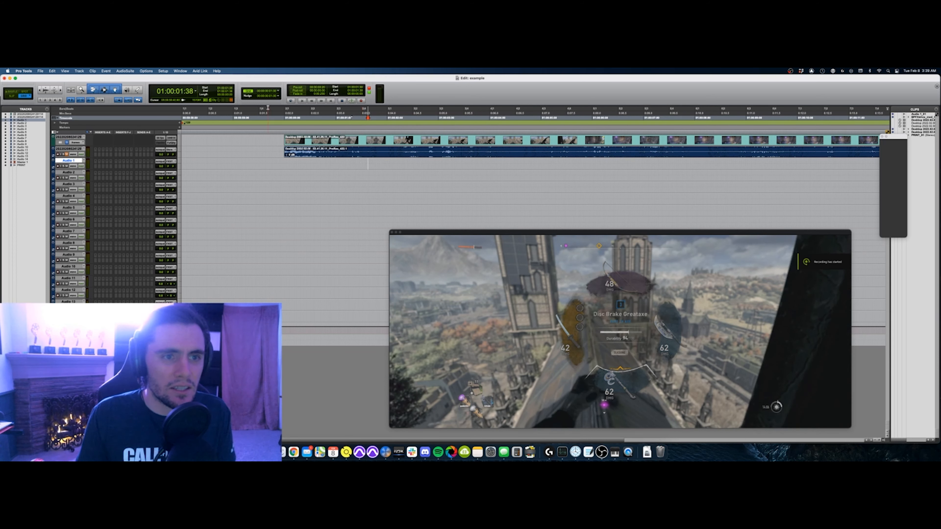
Compare the frames around 01:00:01:38 and create a marker memory location at 01:00:01:38
{"action": "key", "text": "t"}
{"action": "key", "text": "t"}
{"action": "key", "text": "t"}
{"action": "key", "text": "t"}
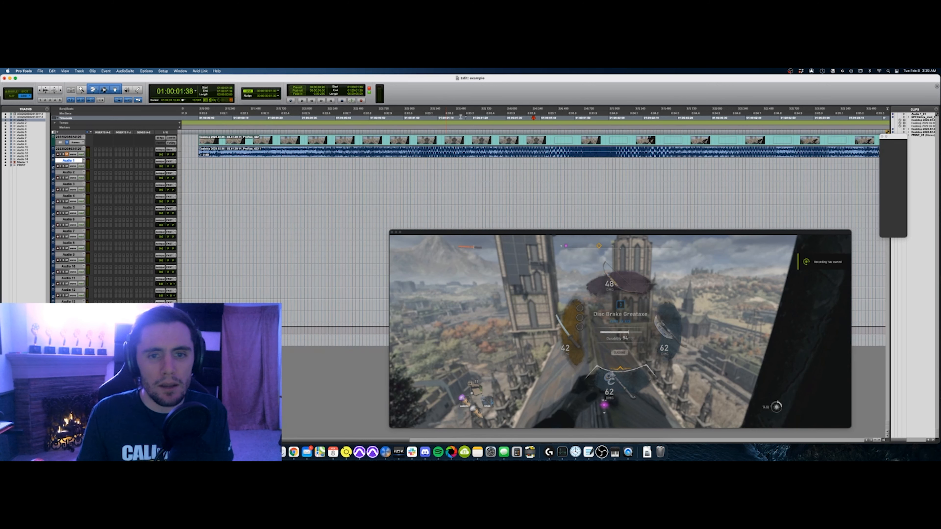
{"action": "key", "text": "r"}
{"action": "key", "text": "r"}
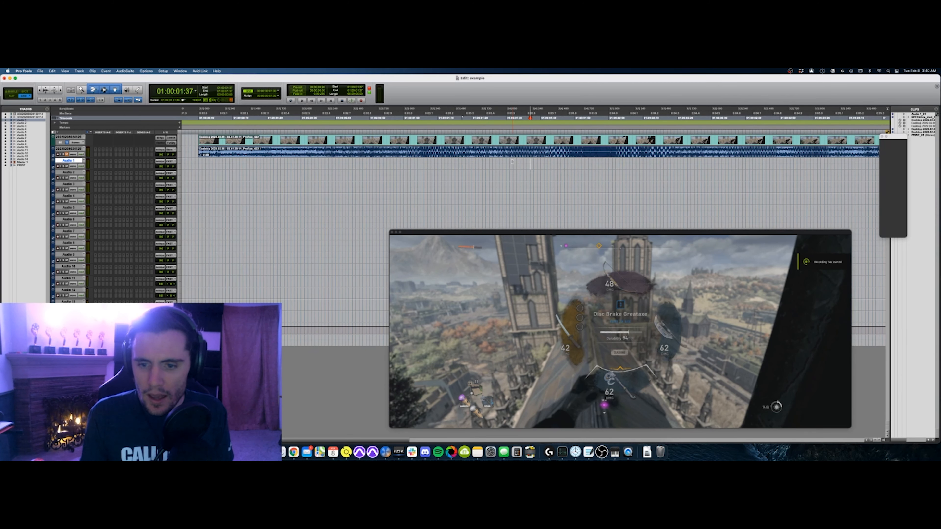
{"action": "key", "text": "KP_Subtract"}
{"action": "key", "text": "KP_Subtract"}
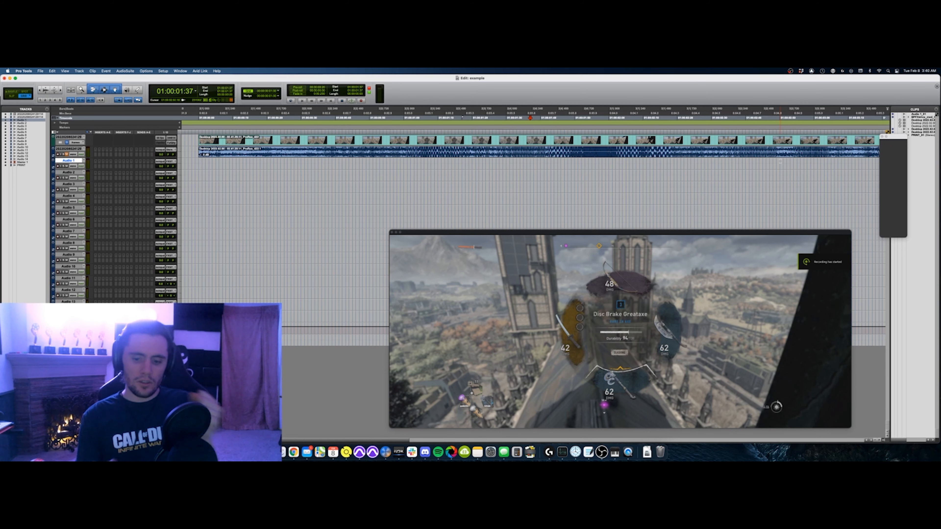
{"action": "key", "text": "KP_Add"}
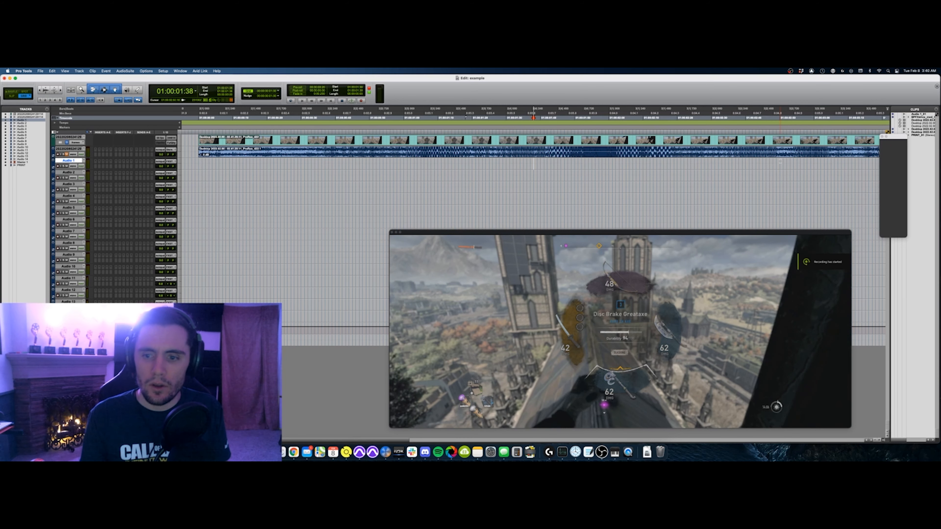
{"action": "key", "text": "KP_Enter"}
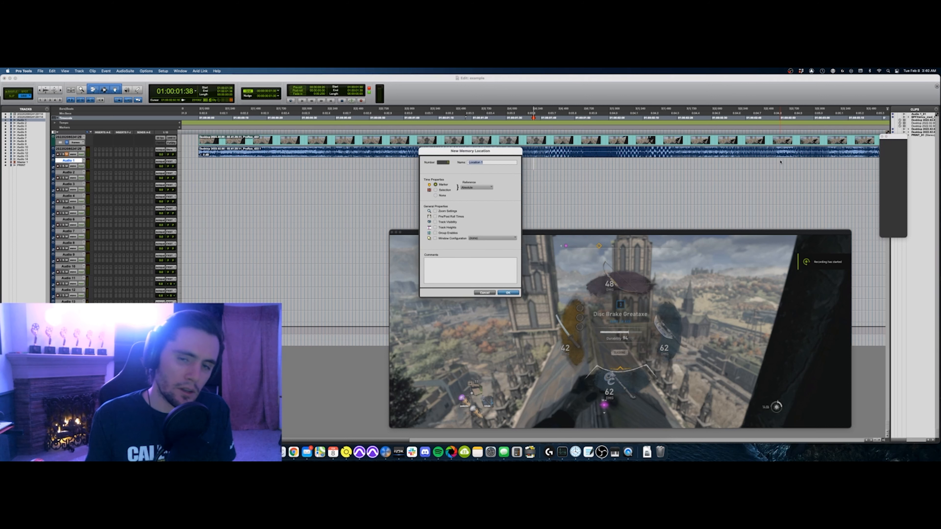
{"action": "key", "text": "Return"}
Move the video window clear of the tracks and place the edit cursor on Audio 2 by the marker at 01:00:01:39
{"action": "left_click_drag", "start_coordinate": [437, 232], "coordinate": [566, 244]}
{"action": "left_click", "coordinate": [481, 178]}
{"action": "scroll", "coordinate": [408, 167], "scroll_direction": "right", "scroll_amount": 4}
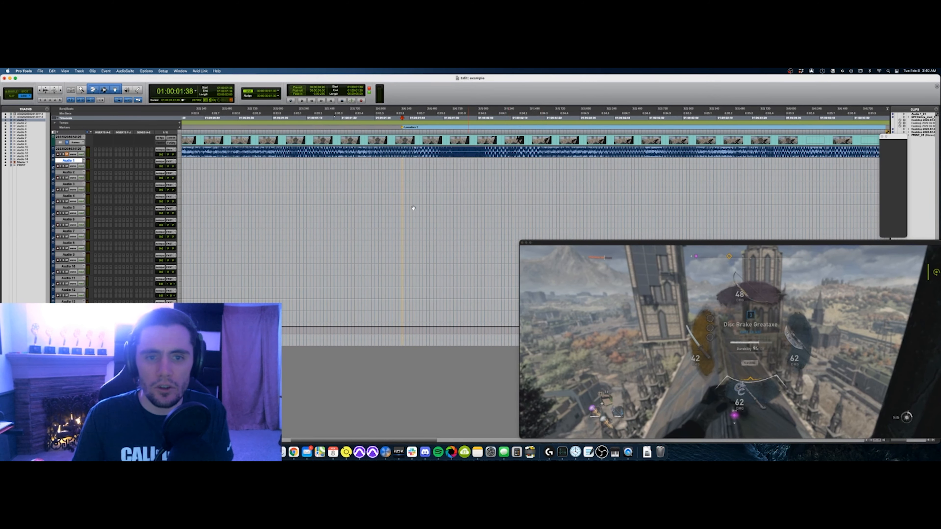
{"action": "key", "text": "r"}
{"action": "key", "text": "r"}
{"action": "scroll", "coordinate": [296, 166], "scroll_direction": "right", "scroll_amount": 2}
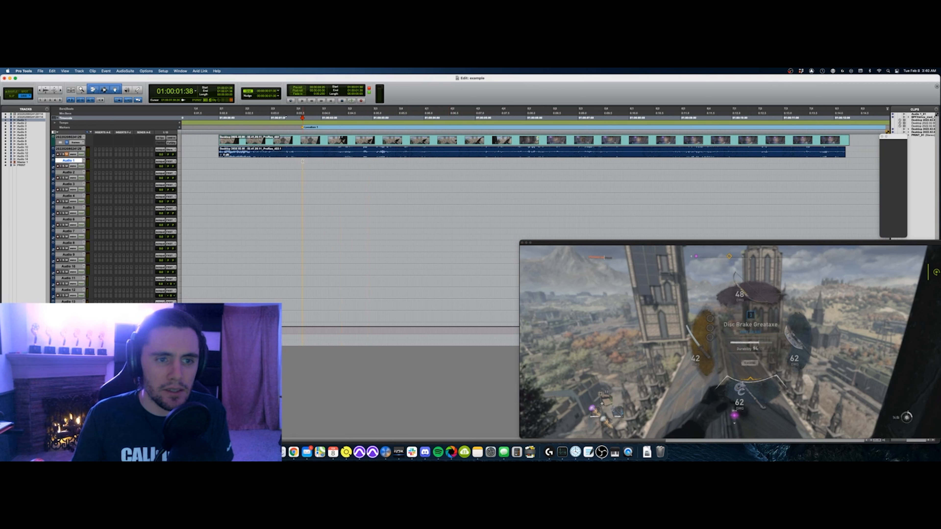
{"action": "left_click_drag", "start_coordinate": [303, 161], "coordinate": [359, 162]}
{"action": "left_click", "coordinate": [304, 173]}
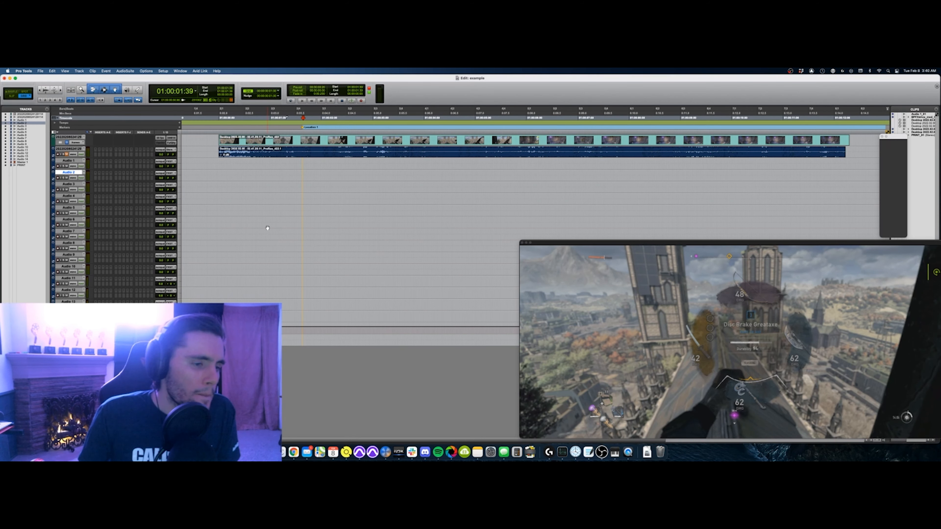
Switch to Soundminer, search for "axe grab", and try the wooden axe handle grab sound on Audio 2 at 01:00:01:39
{"action": "left_click", "coordinate": [346, 452]}
{"action": "key", "text": "super+f"}
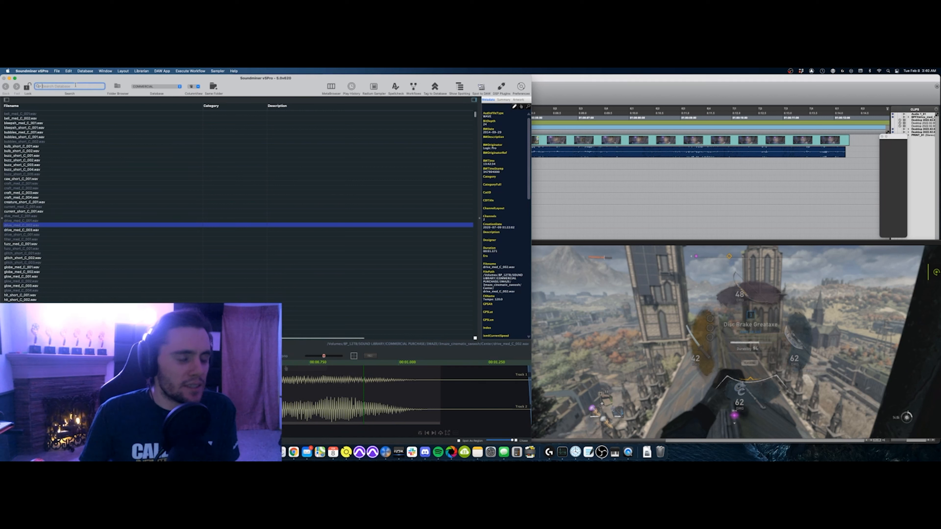
{"action": "type", "text": "axe grab"}
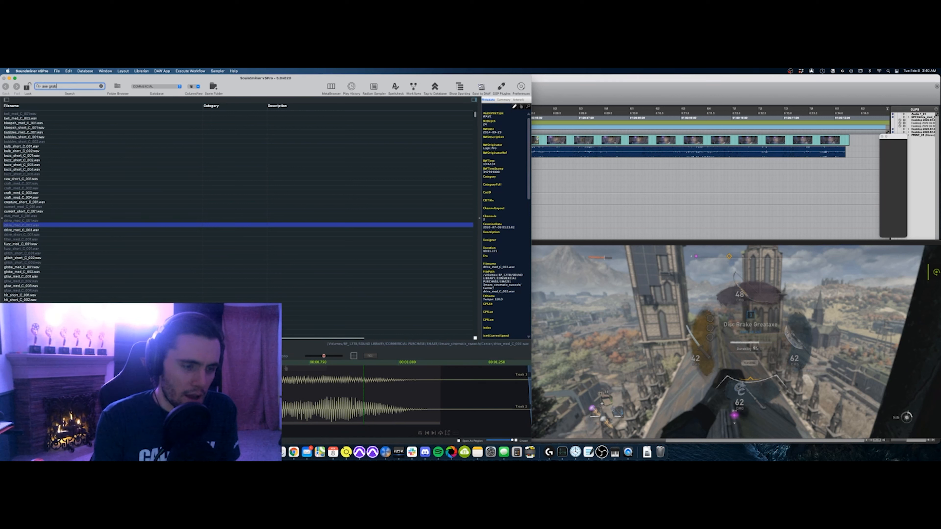
{"action": "key", "text": "Return"}
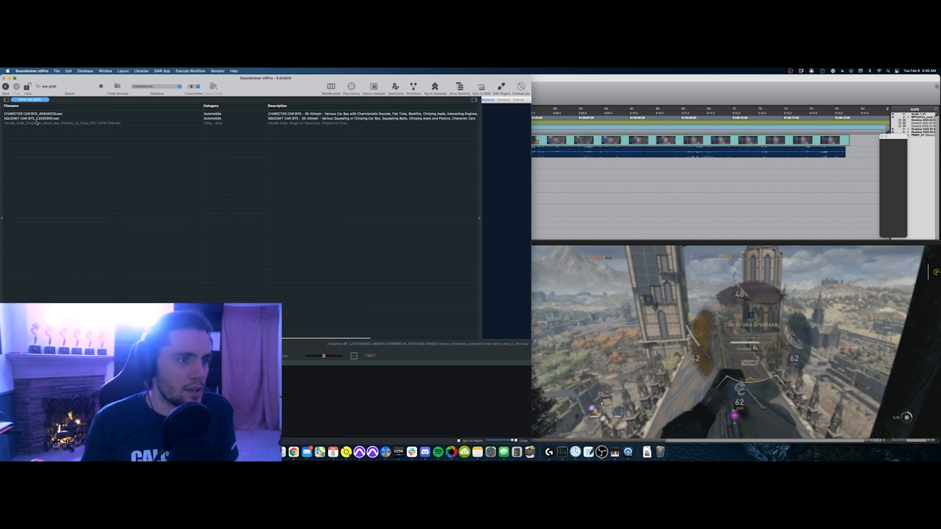
{"action": "left_click", "coordinate": [36, 123]}
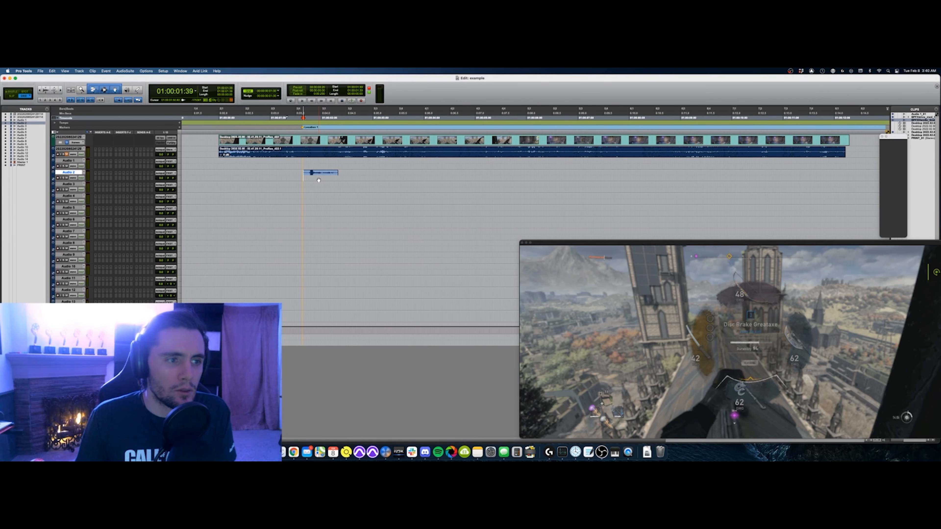
{"action": "key", "text": "super+z"}
In Soundminer, load the L2 Stereo limiter into the processing rack and send the processed handle grab sound to Audio 2
{"action": "key", "text": "super+Tab"}
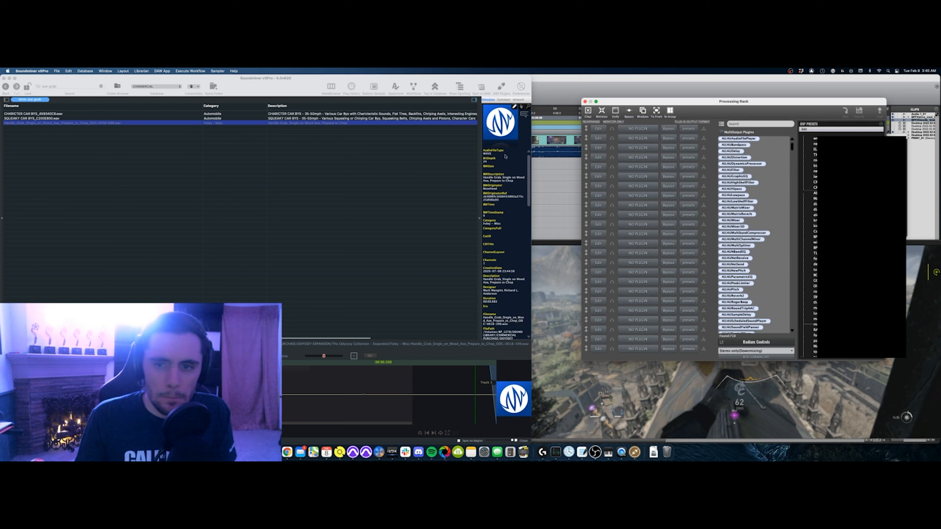
{"action": "type", "text": "l2"}
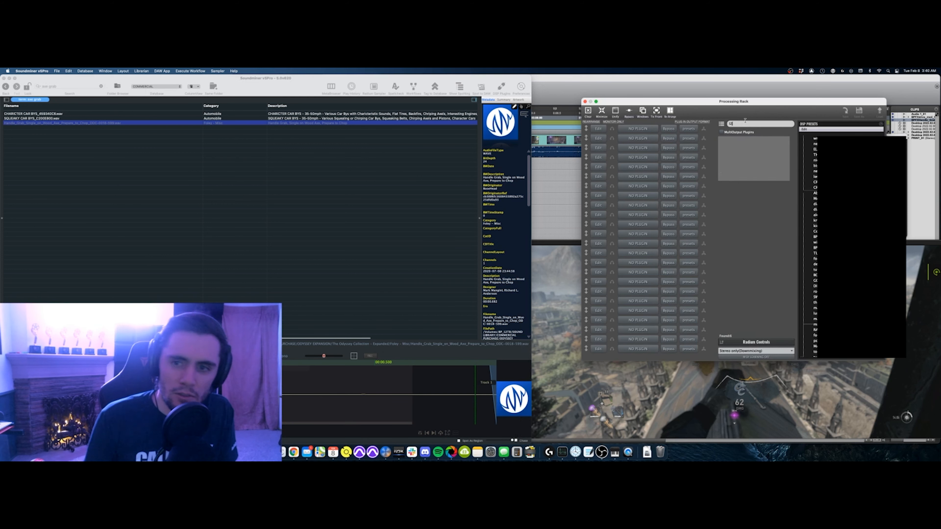
{"action": "left_click_drag", "start_coordinate": [729, 170], "coordinate": [638, 234]}
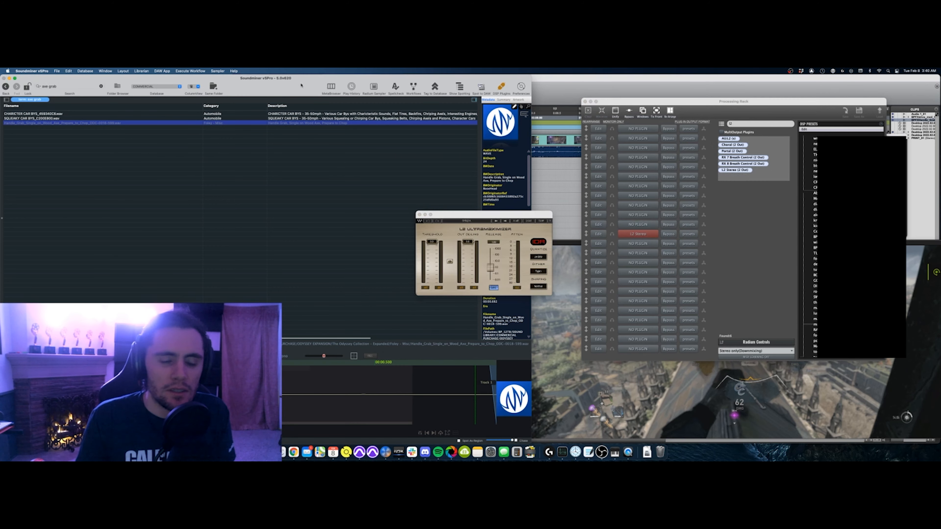
{"action": "key", "text": "s"}
Align the handle grab clip on Audio 2 with the marker and place the edit cursor on Audio 4 at 01:00:01:38
{"action": "key", "text": "t"}
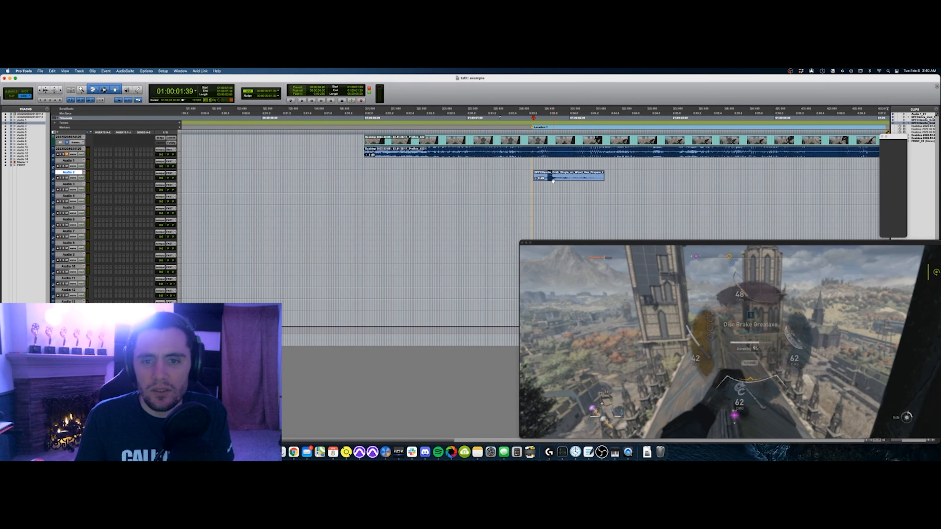
{"action": "key", "text": "t"}
{"action": "key", "text": "t"}
{"action": "mouse_move", "coordinate": [553, 180]}
{"action": "left_mouse_down"}
{"action": "mouse_move", "coordinate": [534, 179]}
{"action": "mouse_move", "coordinate": [544, 181]}
{"action": "left_mouse_up"}
{"action": "left_click", "coordinate": [528, 198]}
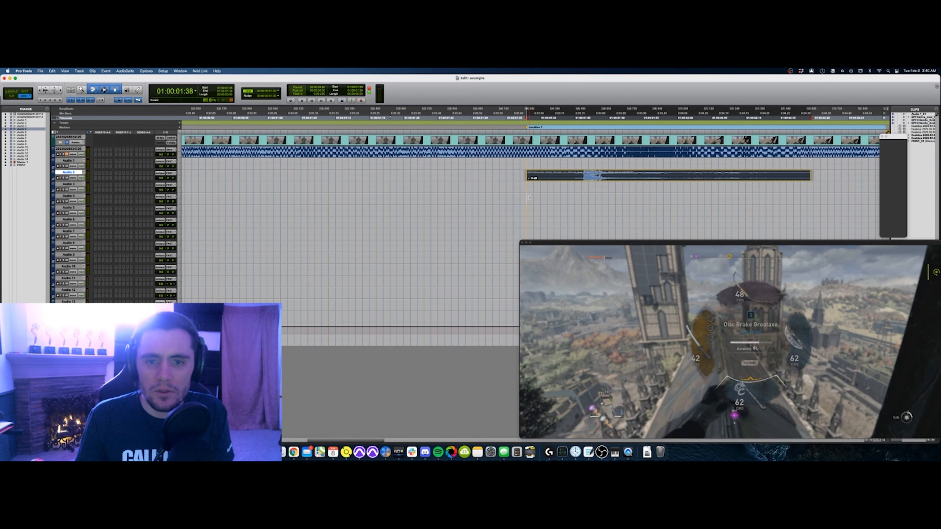
Search Soundminer for "metal shing", send the Sword Fast Sharp Shings scrape to Audio 4, and return to Pro Tools
{"action": "key", "text": "super+Tab"}
{"action": "left_click", "coordinate": [58, 86]}
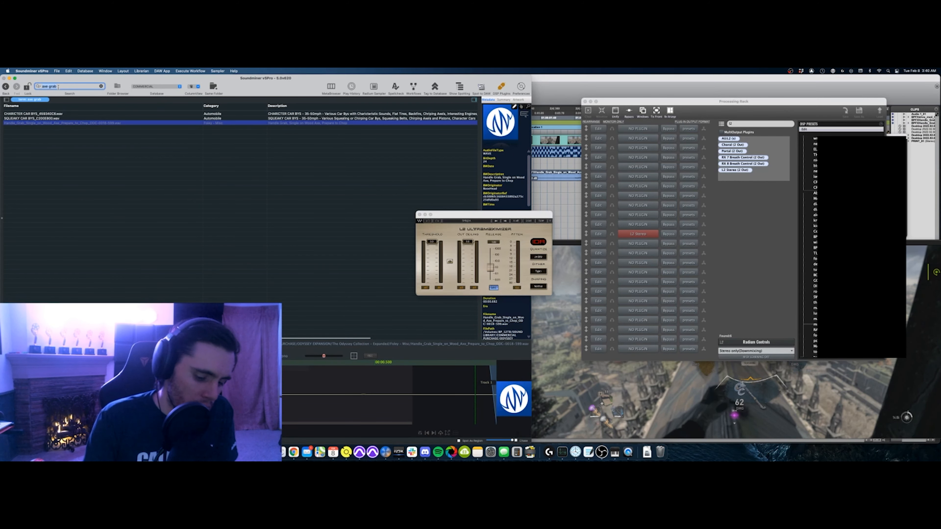
{"action": "key", "text": "Return"}
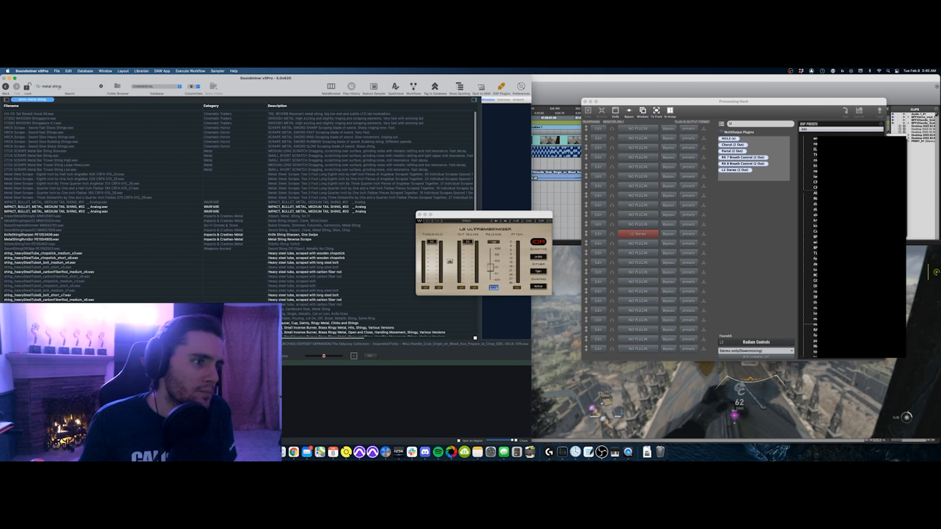
{"action": "left_click", "coordinate": [42, 127]}
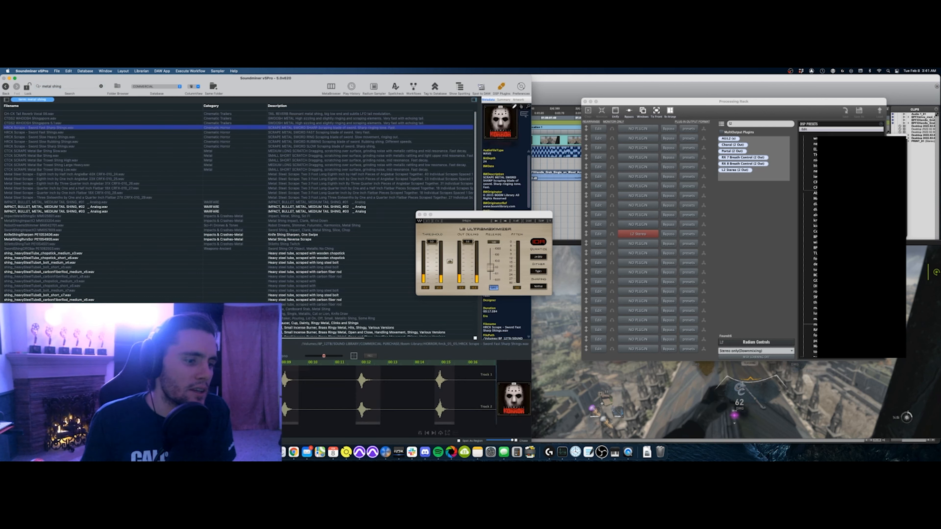
{"action": "key", "text": "s"}
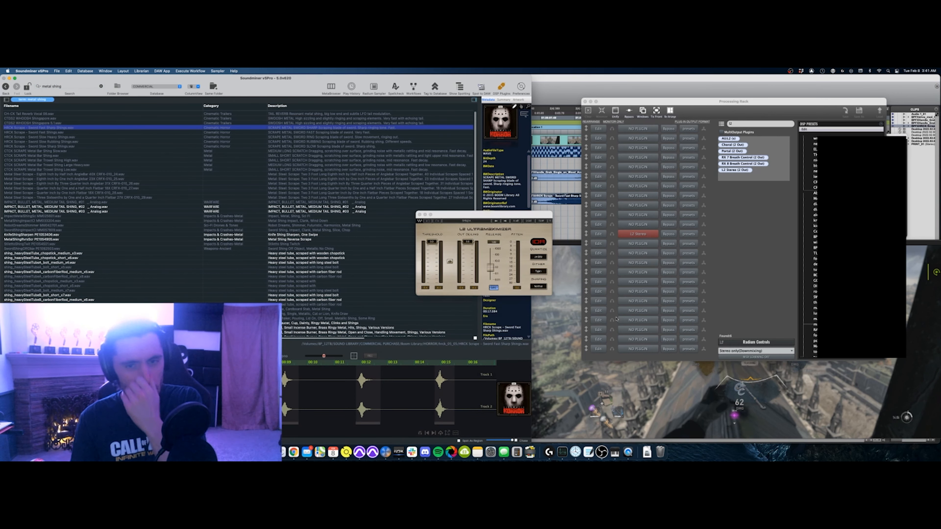
{"action": "key", "text": "super+Tab"}
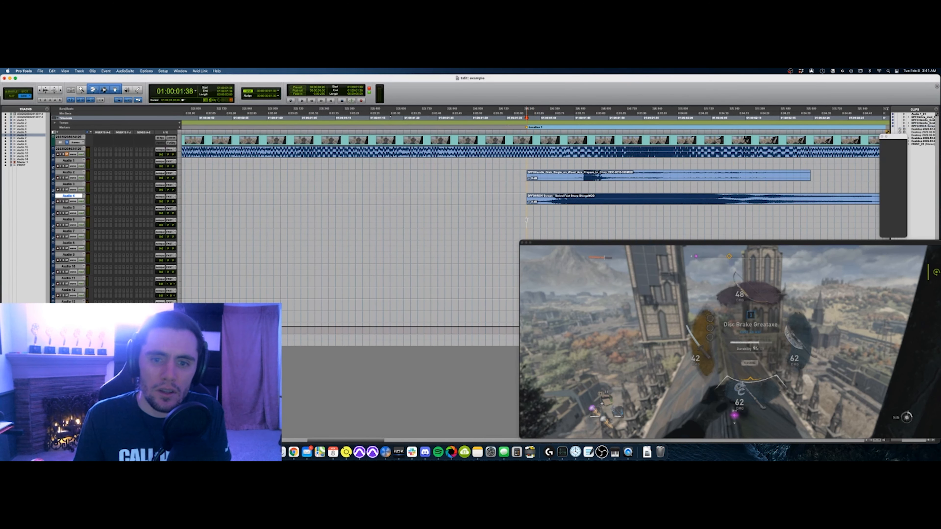
Search Soundminer for "metal clunk", audition CLUNK Door Close.wav, and lower the L2 limiter's threshold
{"action": "left_click", "coordinate": [64, 85]}
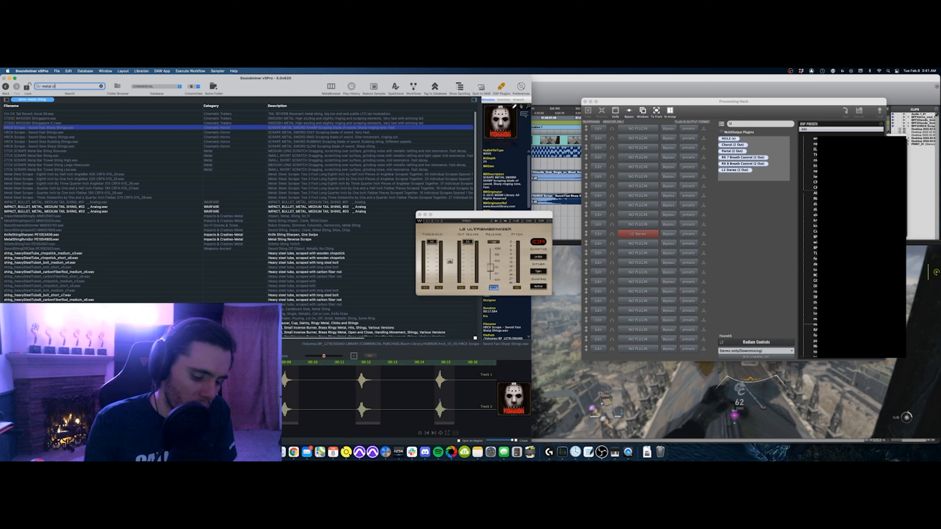
{"action": "type", "text": "clunk"}
{"action": "key", "text": "Return"}
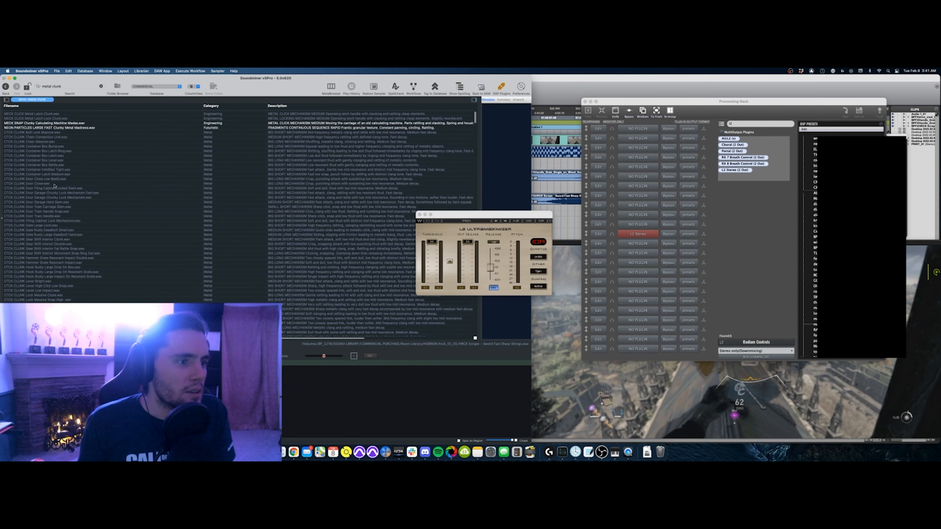
{"action": "left_click", "coordinate": [41, 183]}
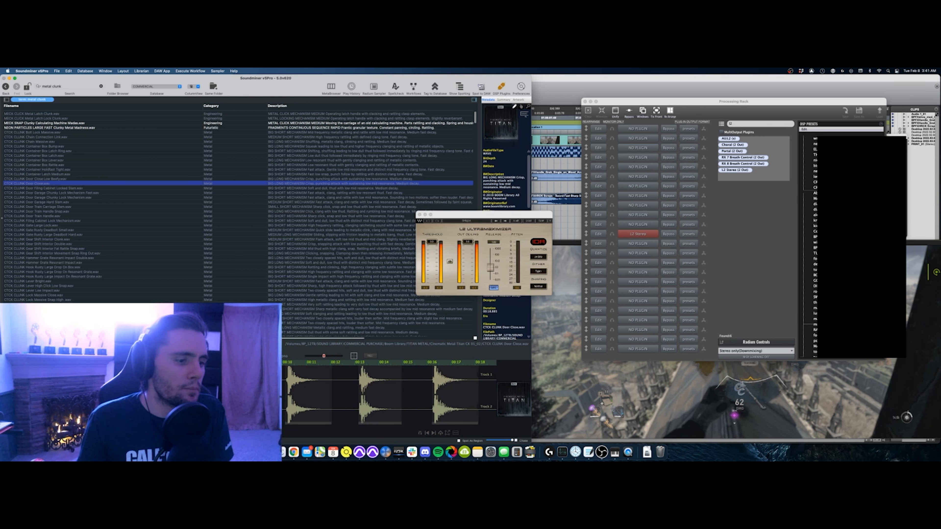
{"action": "left_click_drag", "start_coordinate": [434, 249], "coordinate": [433, 260]}
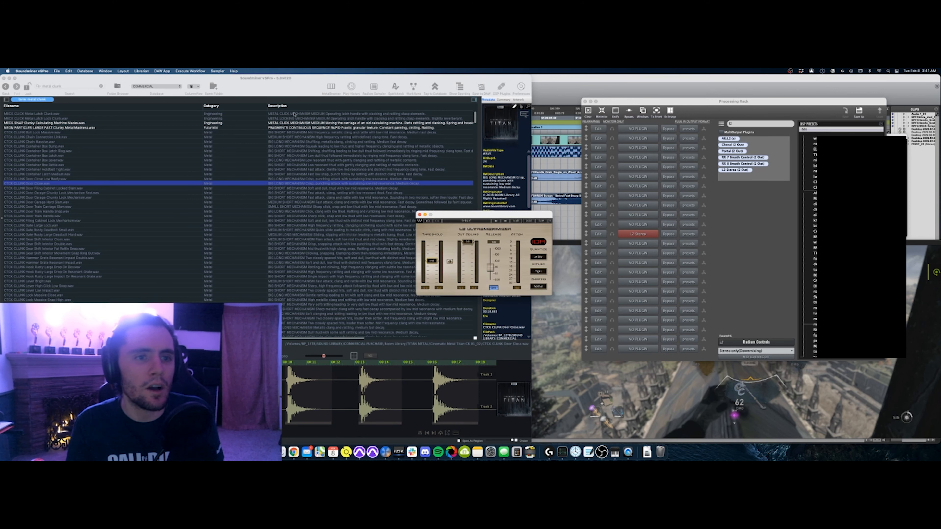
Send the CLUNK Door Close sound to Audio 6 in Pro Tools and trim its start to line up with the marker
{"action": "left_click", "coordinate": [282, 91]}
{"action": "key", "text": "s"}
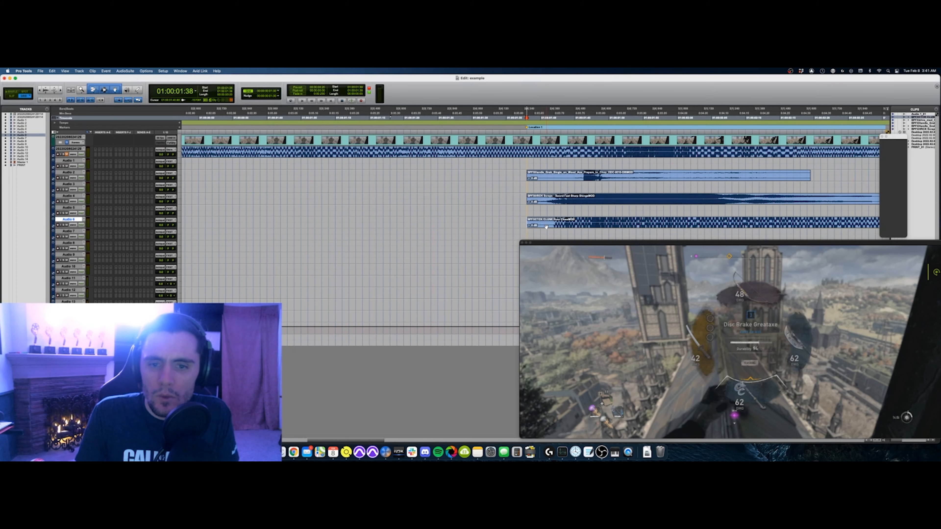
{"action": "left_click_drag", "start_coordinate": [546, 227], "coordinate": [525, 226]}
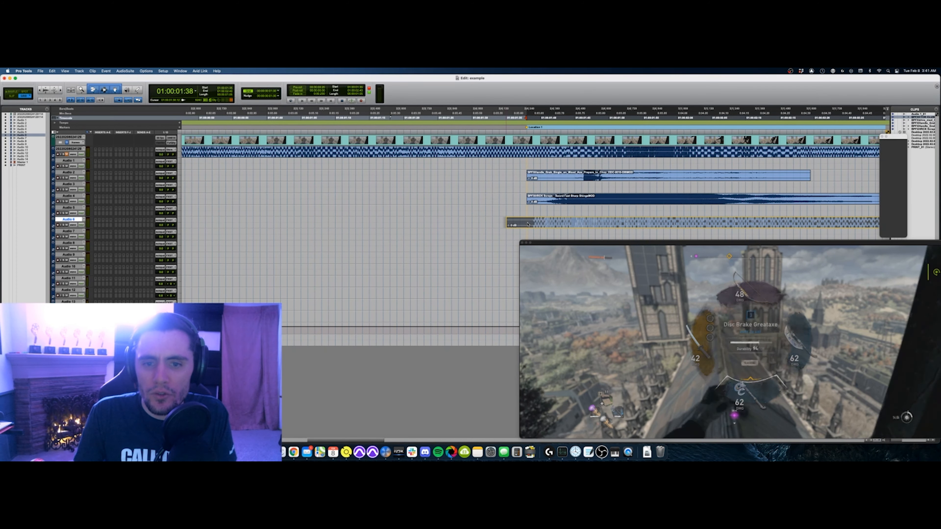
{"action": "key", "text": "a"}
{"action": "key", "text": "r"}
{"action": "key", "text": "t"}
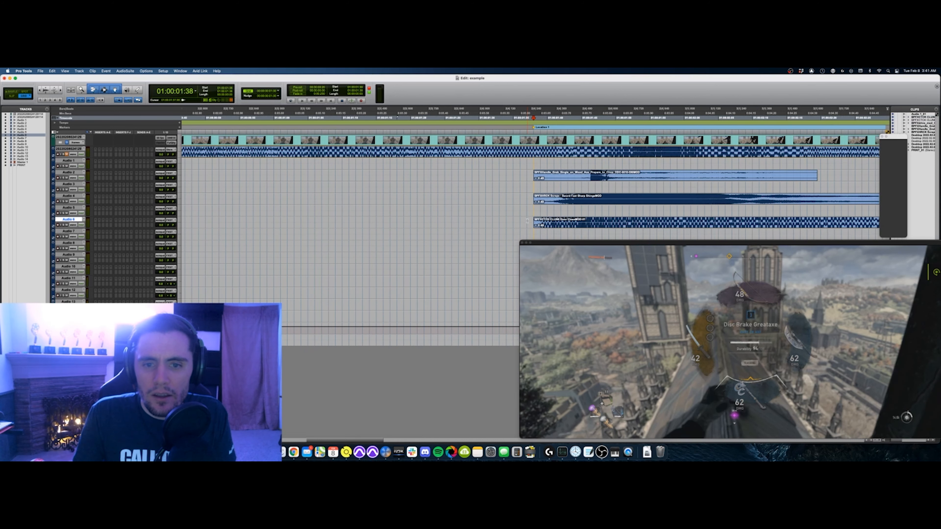
{"action": "key", "text": "t"}
{"action": "key", "text": "r"}
{"action": "key", "text": "r"}
Save the session and play the three layered clips back from the marker
{"action": "scroll", "coordinate": [527, 221], "scroll_direction": "right", "scroll_amount": 3}
{"action": "key", "text": "super+s"}
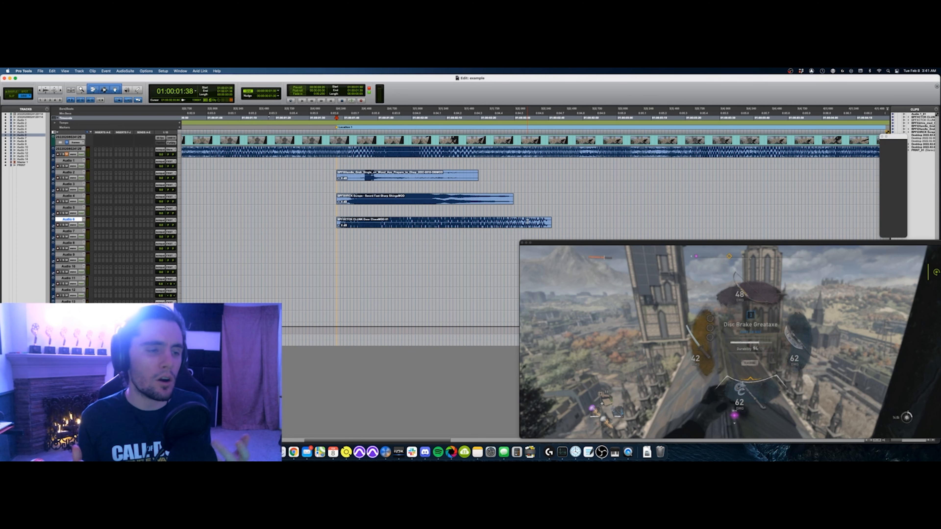
{"action": "key", "text": "t"}
{"action": "key", "text": "t"}
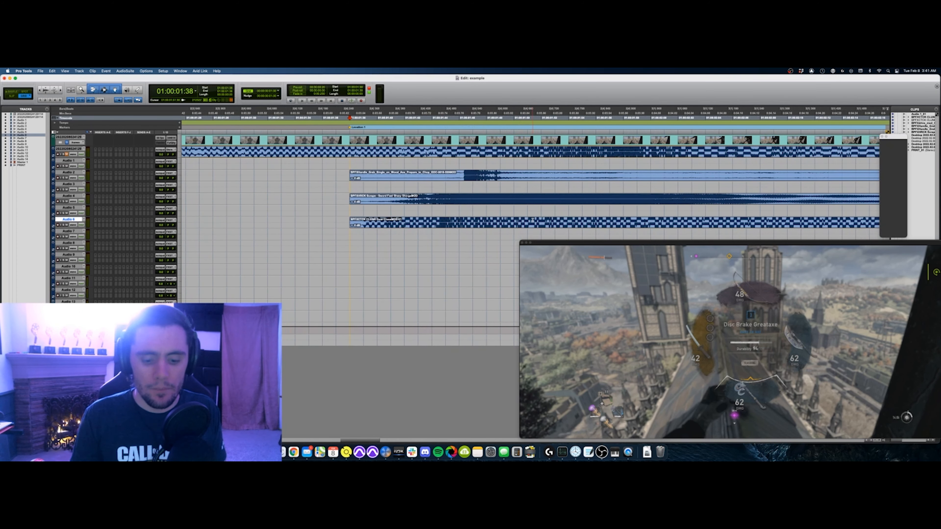
{"action": "key", "text": "XF86AudioRaiseVolume"}
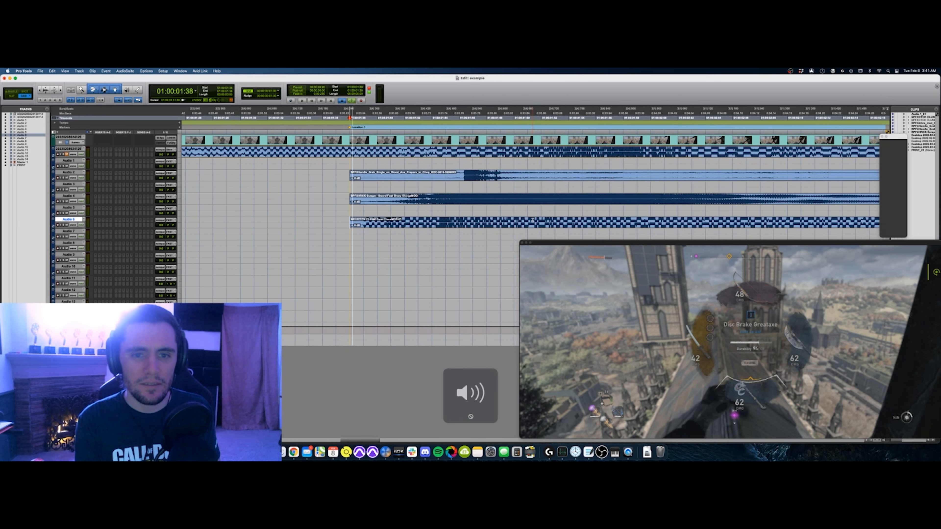
{"action": "key", "text": "space"}
{"action": "key", "text": "space"}
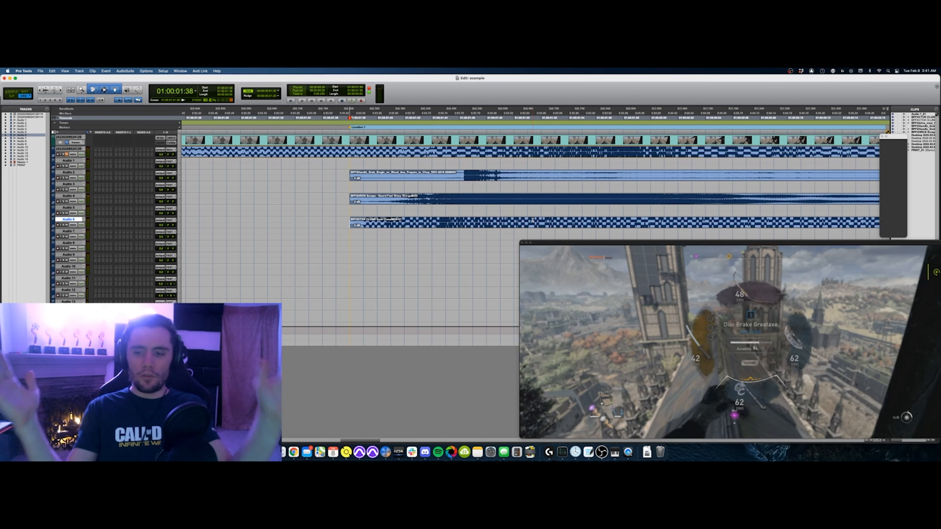
Highlight the range spanning the three layered clips and examine empty ranges further along Audio 2 against the video
{"action": "key", "text": "r"}
{"action": "key", "text": "r"}
{"action": "scroll", "coordinate": [469, 231], "scroll_direction": "right", "scroll_amount": 5}
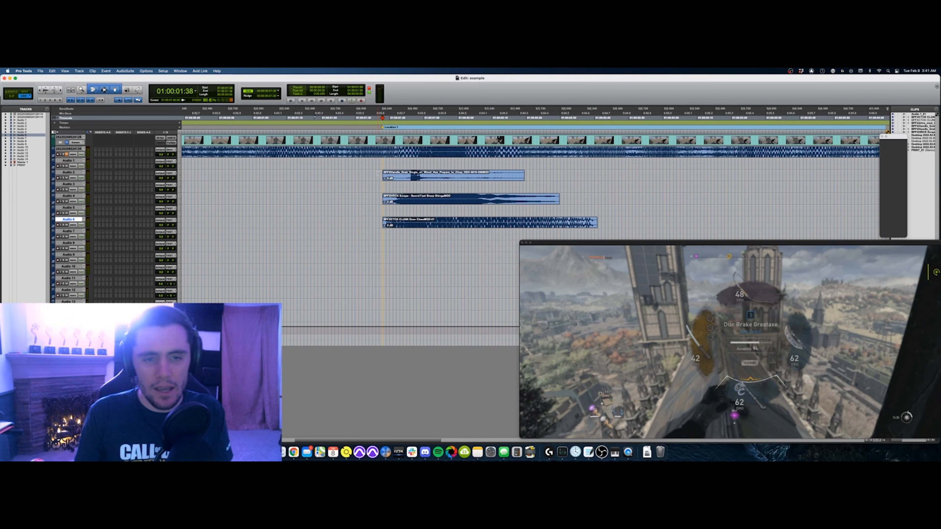
{"action": "left_click", "coordinate": [381, 175]}
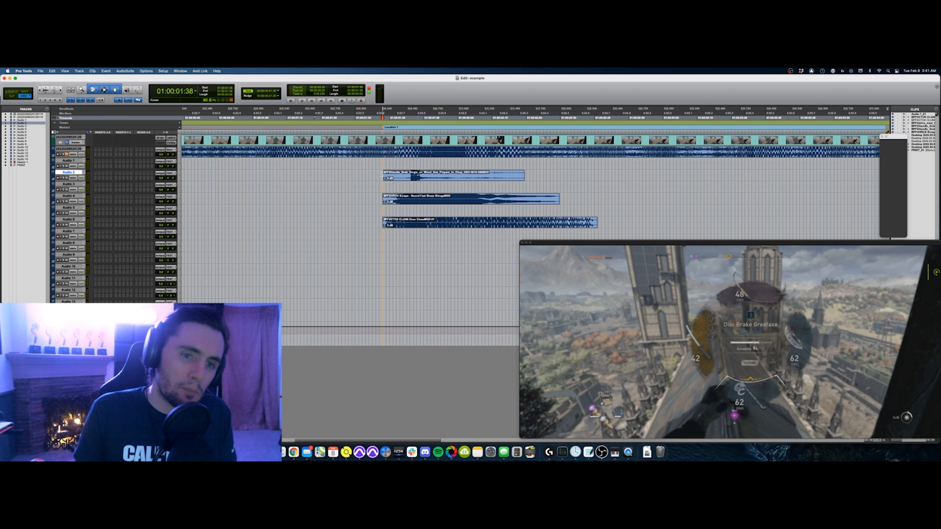
{"action": "left_click_drag", "start_coordinate": [383, 176], "coordinate": [607, 219]}
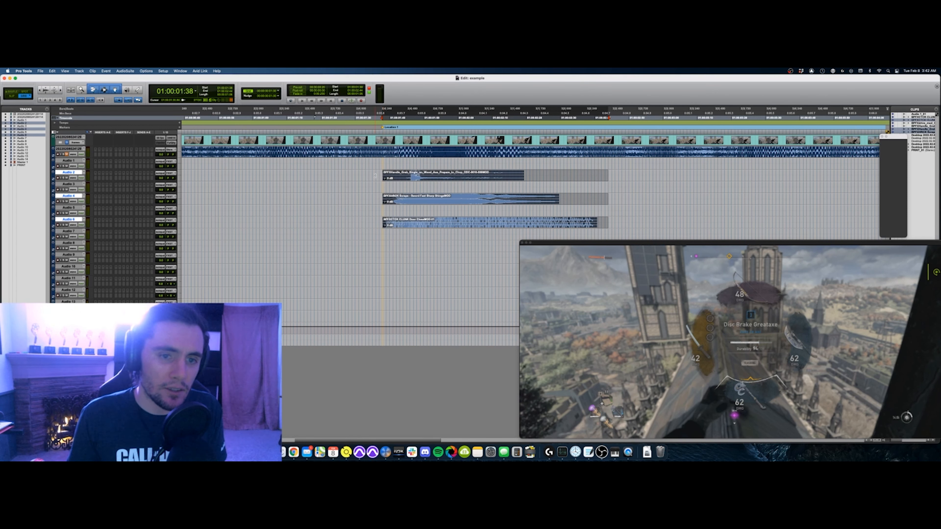
{"action": "left_click", "coordinate": [376, 175]}
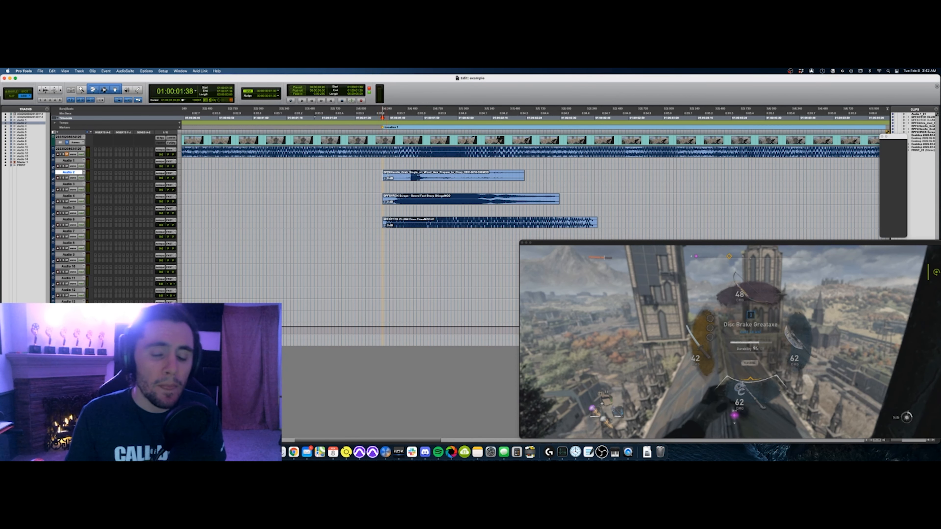
{"action": "key", "text": "super+bracketleft"}
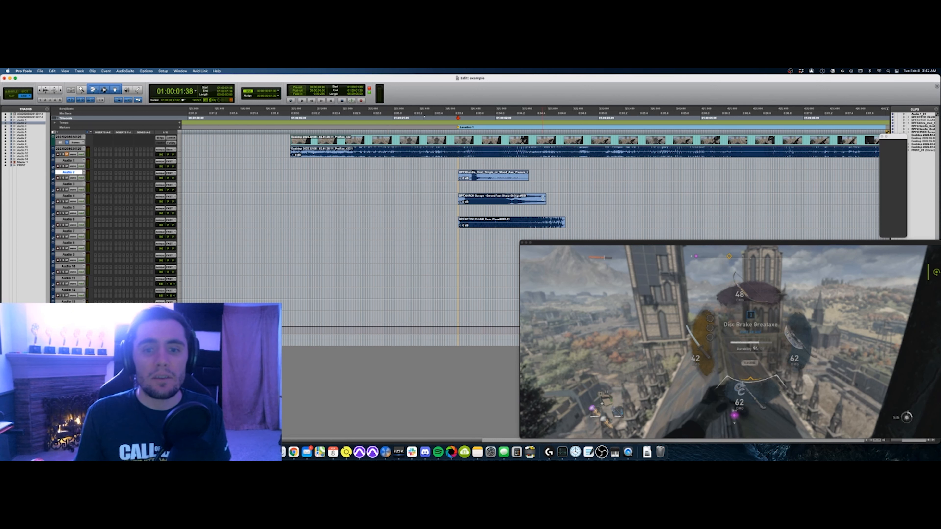
{"action": "left_click_drag", "start_coordinate": [559, 175], "coordinate": [617, 176]}
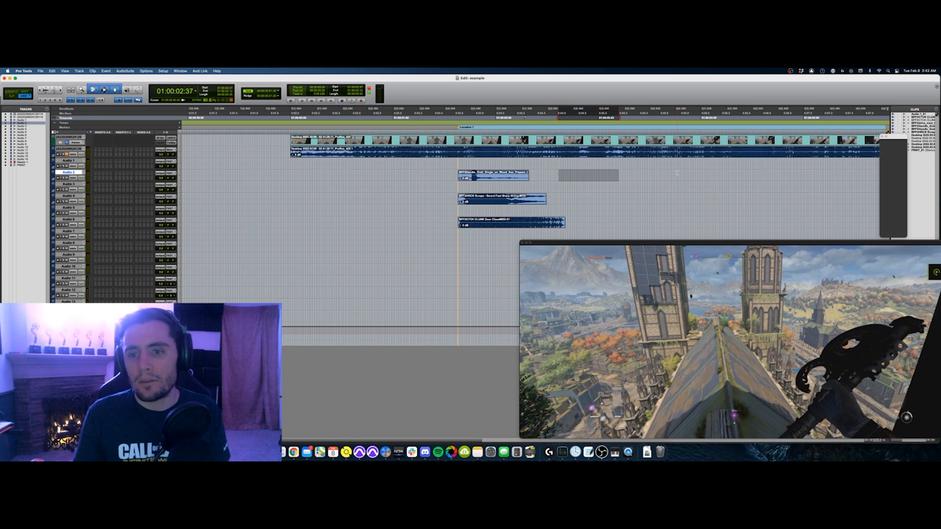
{"action": "left_click_drag", "start_coordinate": [677, 175], "coordinate": [846, 173]}
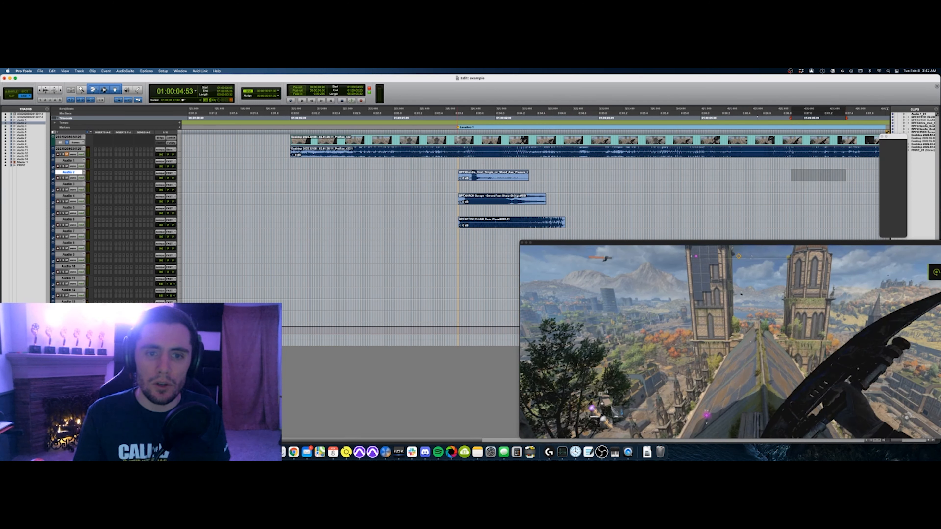
Try to duplicate the video section that starts at the marker twice along the video track
{"action": "left_click_drag", "start_coordinate": [458, 138], "coordinate": [552, 142]}
{"action": "key", "text": "super+d"}
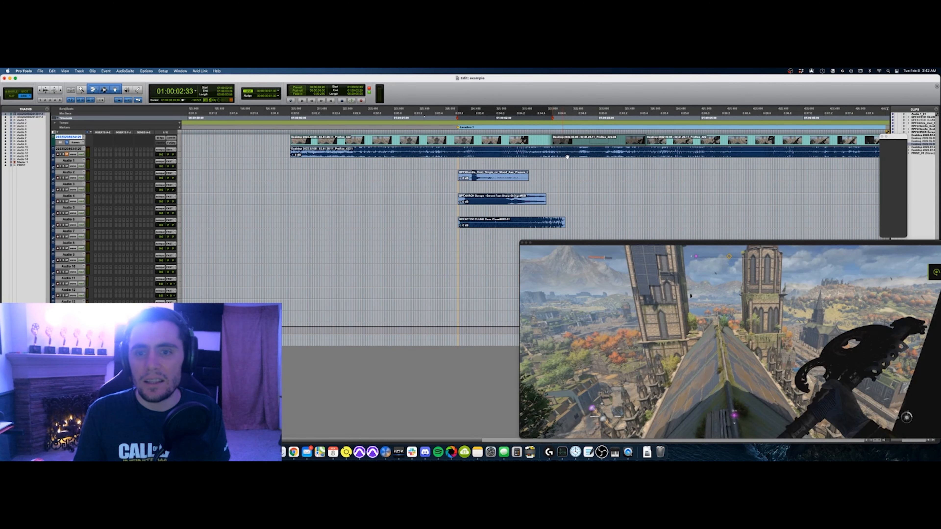
{"action": "key", "text": "super+d"}
{"action": "left_click", "coordinate": [617, 163]}
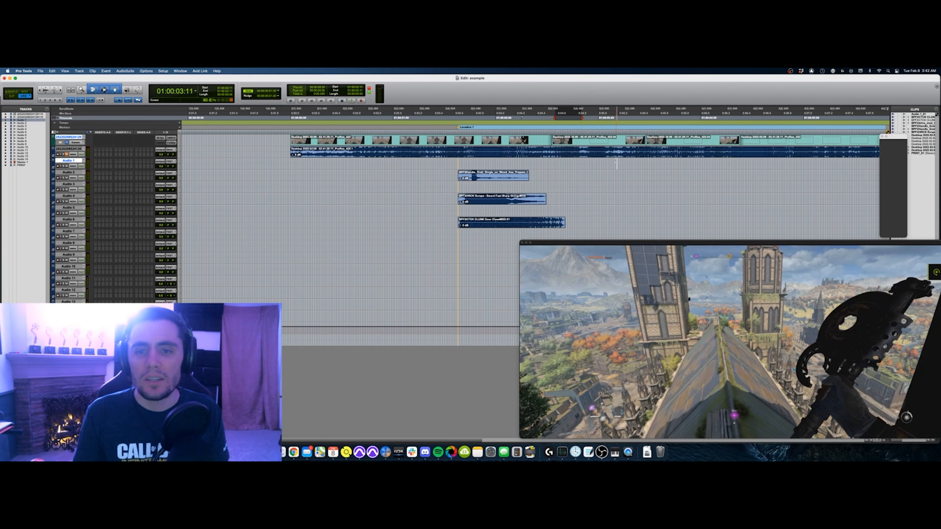
{"action": "key", "text": "super+z"}
{"action": "key", "text": "super+z"}
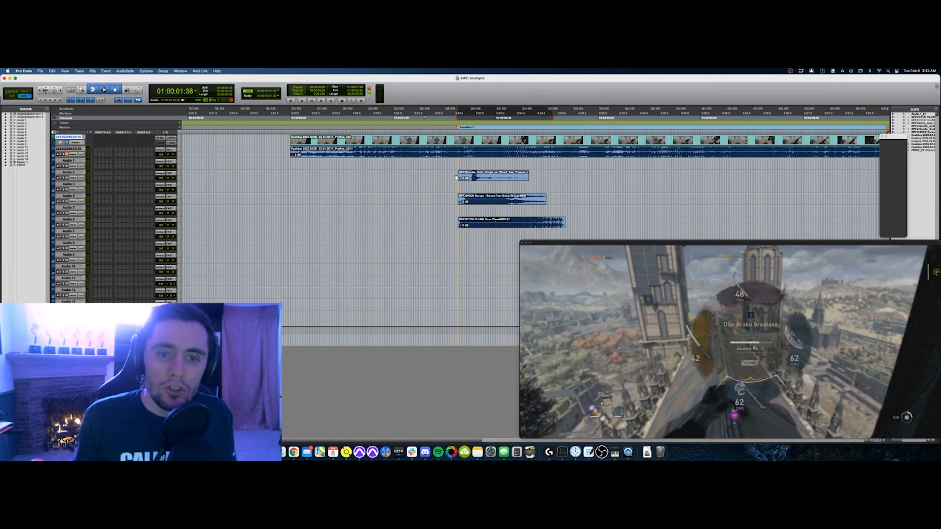
Place the edit cursor at the Audio 2 clip's start and duplicate the PRINT track several times with its inserts, sends and group assignments
{"action": "left_click", "coordinate": [456, 178]}
{"action": "key", "text": "Tab"}
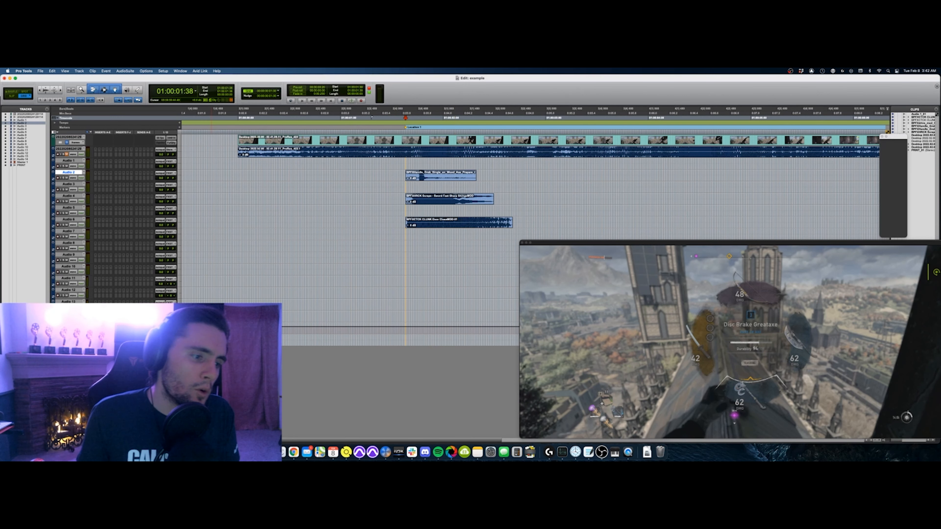
{"action": "left_click", "coordinate": [69, 337]}
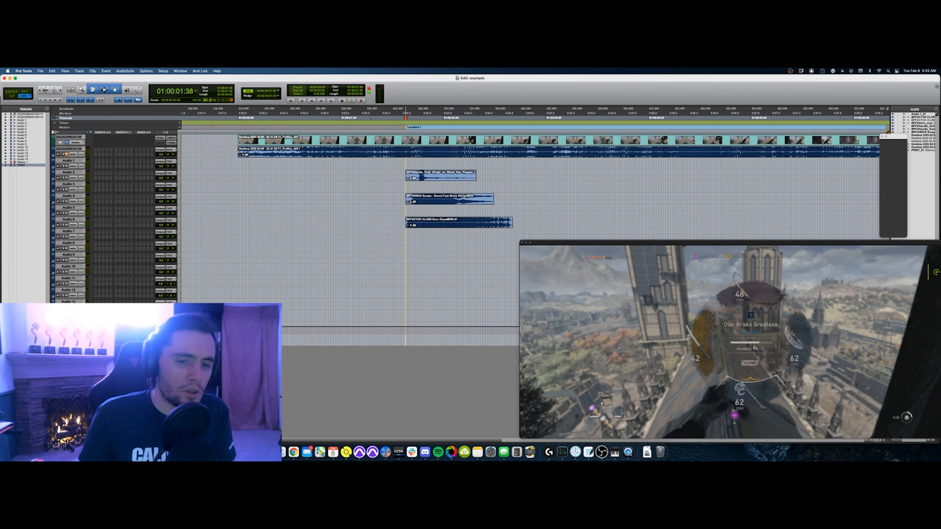
{"action": "key", "text": "alt+shift+d"}
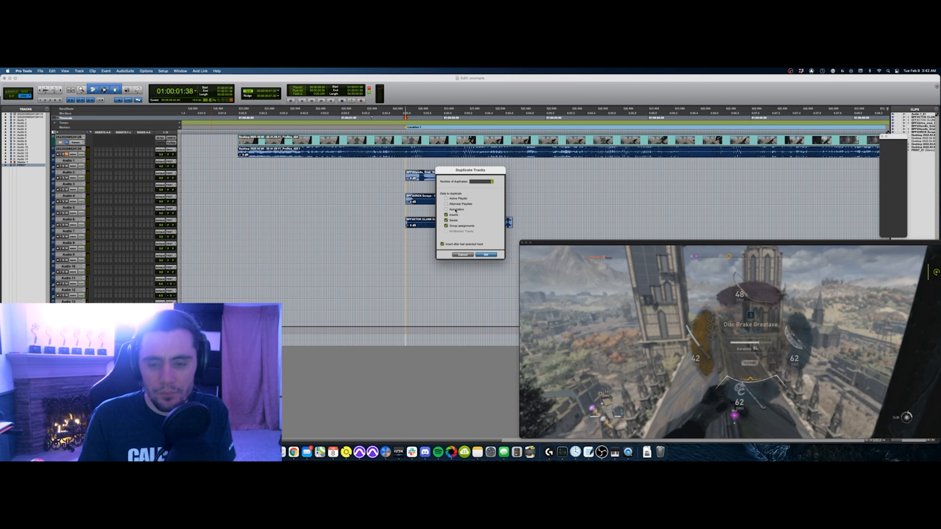
{"action": "key", "text": "Return"}
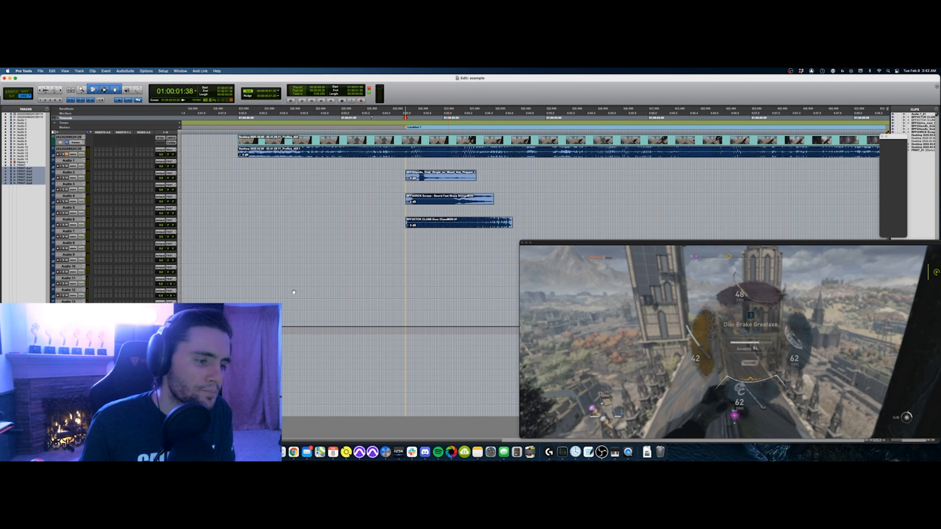
{"action": "scroll", "coordinate": [530, 185], "scroll_direction": "right", "scroll_amount": 2}
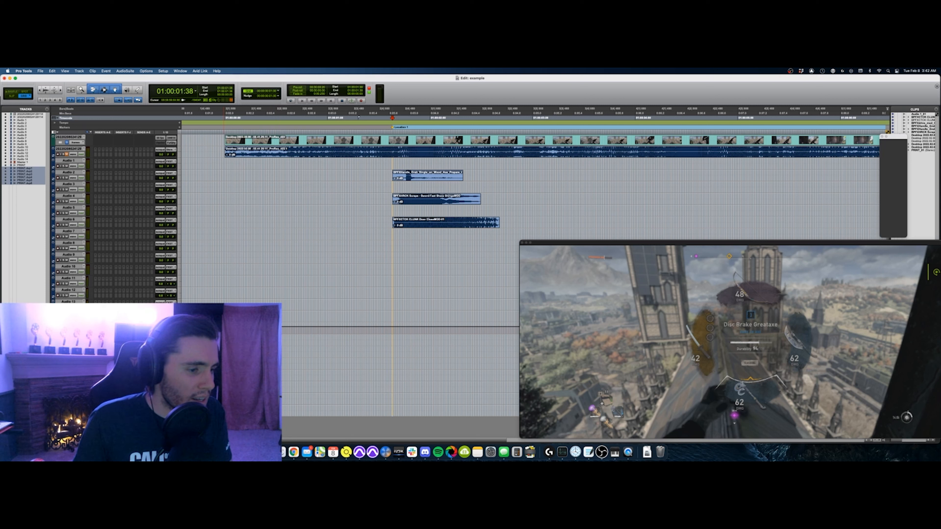
{"action": "left_click", "coordinate": [24, 169]}
{"action": "left_click", "coordinate": [24, 168]}
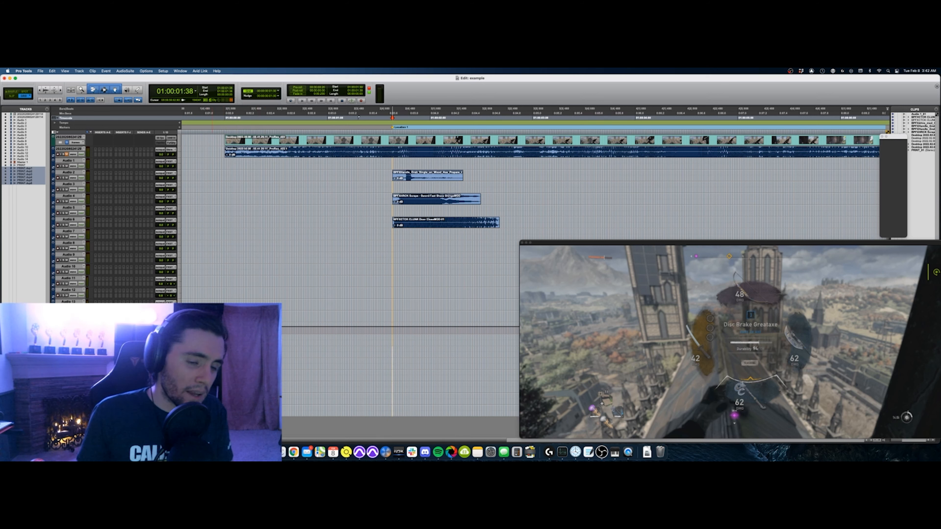
Select a range on Audio 2 from 01:00:01:35 to just past the longest layer and record the mix onto the PRINT track
{"action": "left_click", "coordinate": [394, 231]}
{"action": "left_click", "coordinate": [392, 231]}
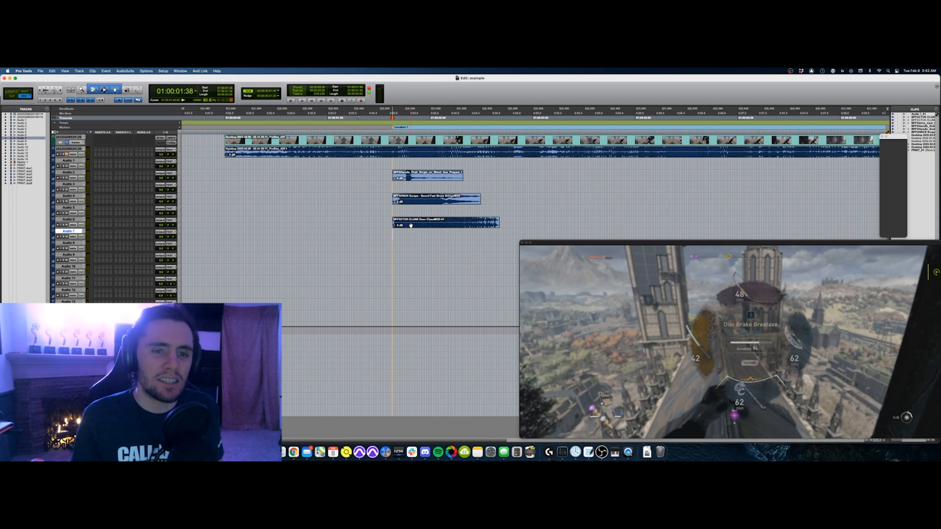
{"action": "left_click", "coordinate": [411, 183]}
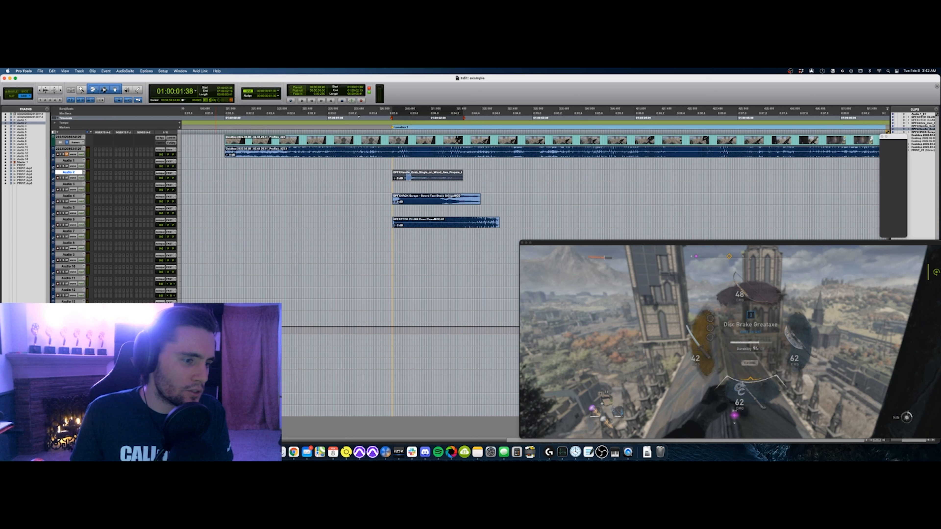
{"action": "scroll", "coordinate": [530, 185], "scroll_direction": "right", "scroll_amount": 3}
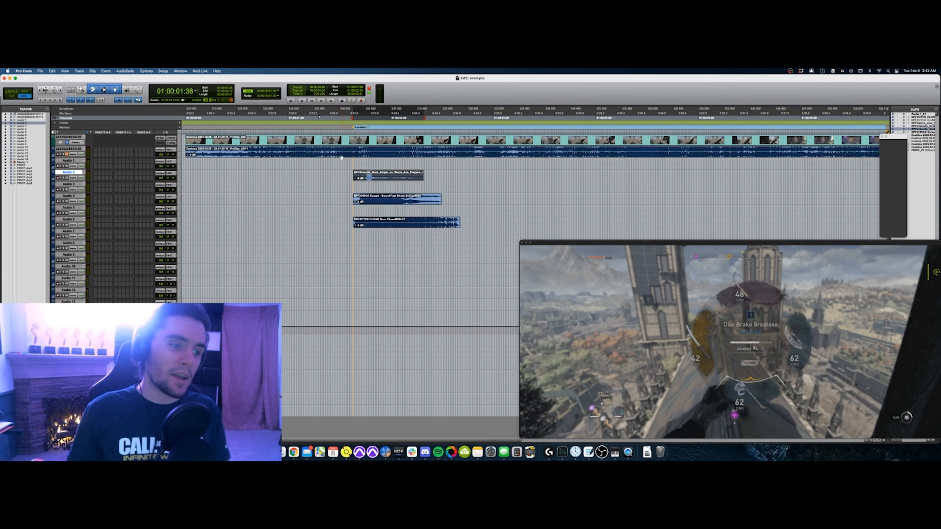
{"action": "scroll", "coordinate": [342, 158], "scroll_direction": "right", "scroll_amount": 2}
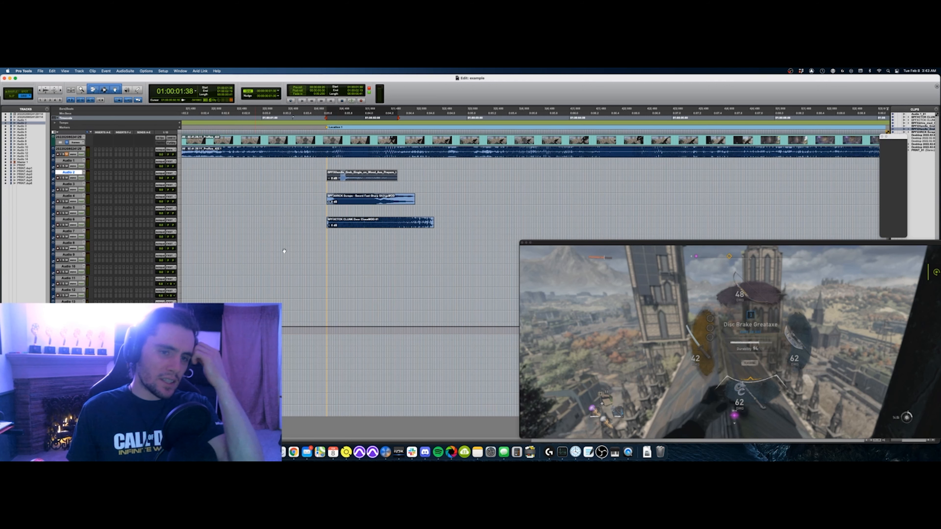
{"action": "left_click_drag", "start_coordinate": [322, 176], "coordinate": [438, 172]}
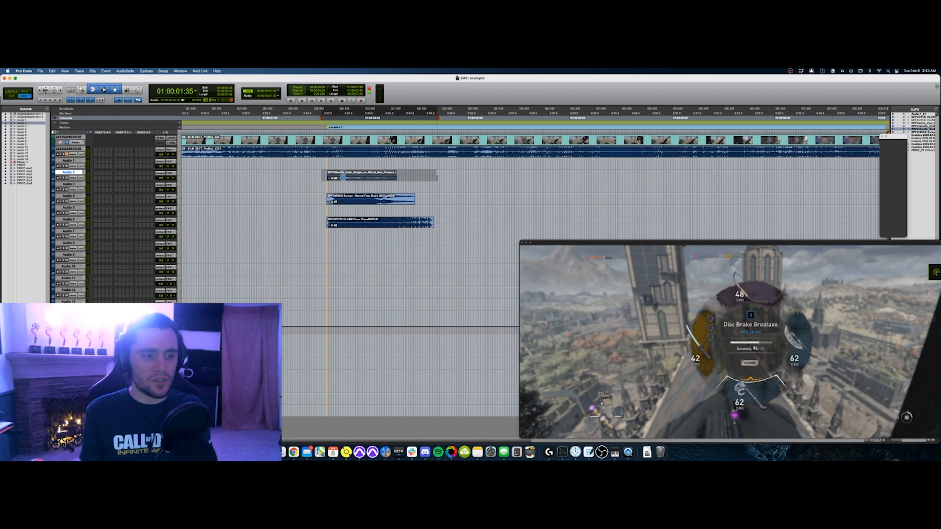
{"action": "key", "text": "super+space"}
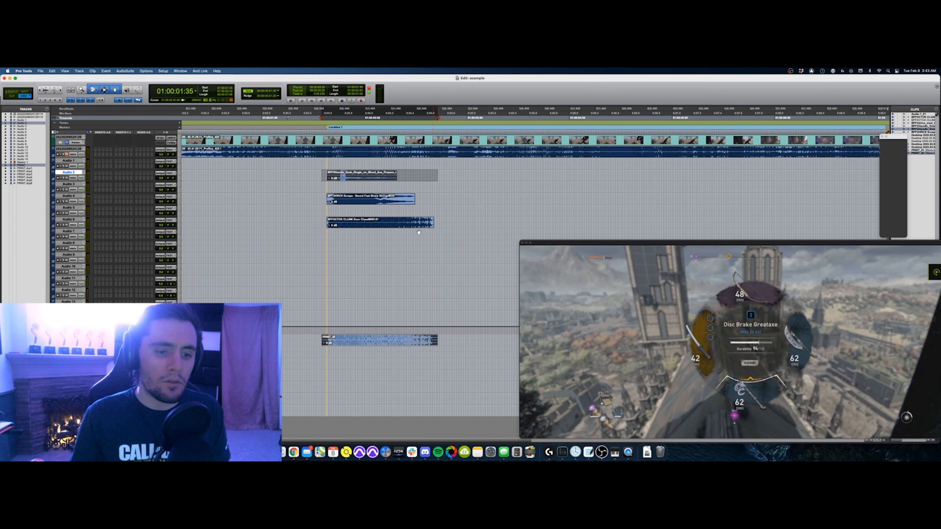
Rename the printed clip and its disk file with a name beginning DL_GreatAxe_Equip_v1_COMP
{"action": "left_click", "coordinate": [358, 345]}
{"action": "double_click", "coordinate": [358, 345]}
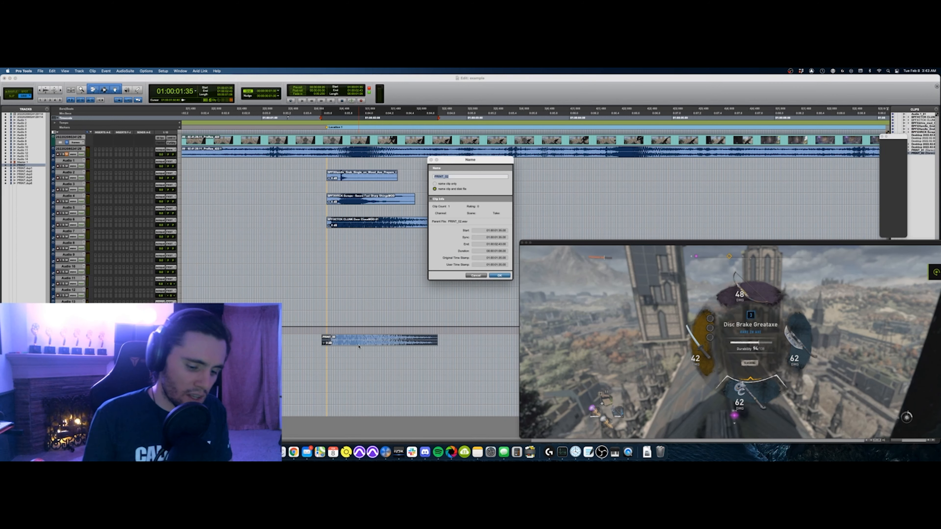
{"action": "type", "text": "DL"}
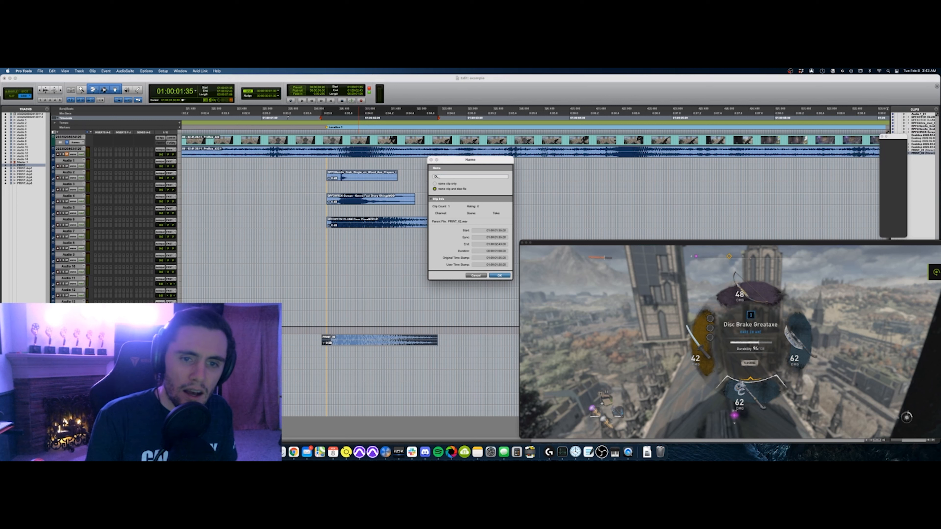
{"action": "type", "text": "_GreatAxe_Equip_COJP"}
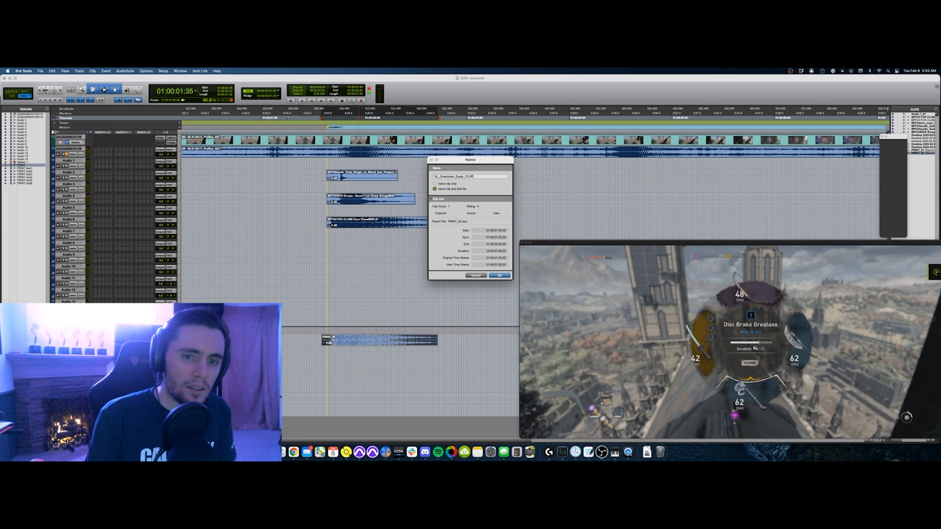
{"action": "key", "text": "BackSpace"}
{"action": "key", "text": "BackSpace"}
{"action": "key", "text": "BackSpace"}
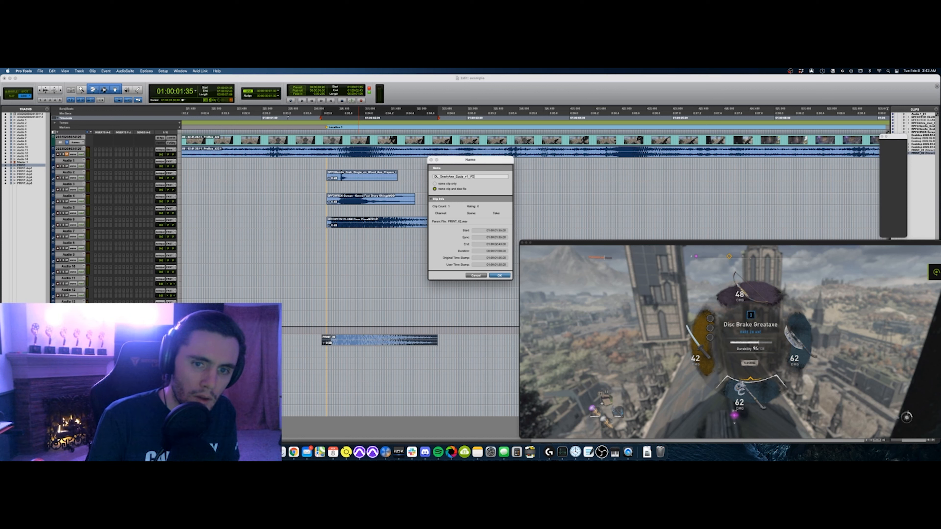
{"action": "type", "text": "MO"}
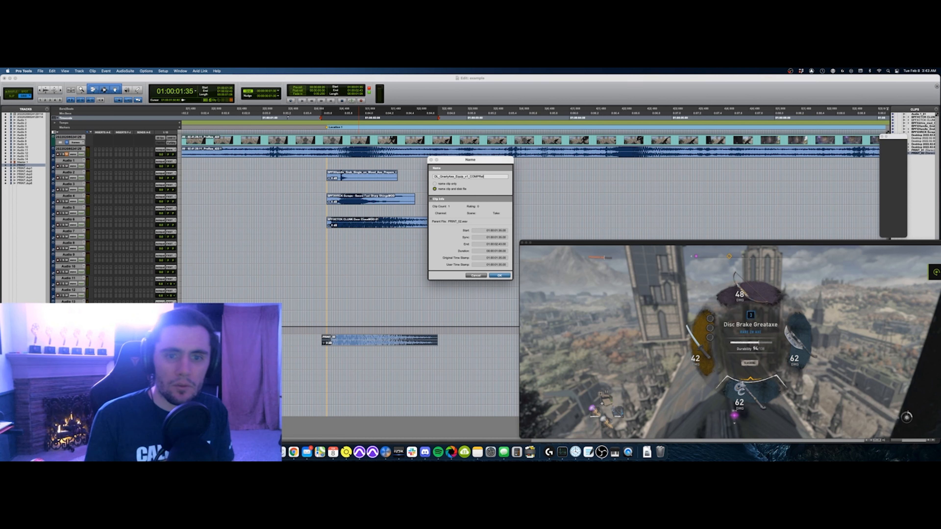
{"action": "key", "text": "Return"}
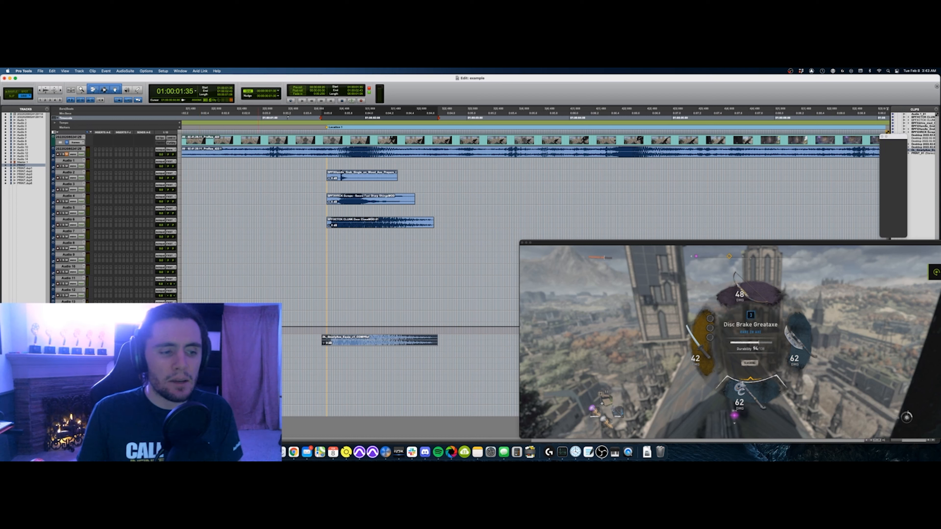
Move the edit selection down to the PRINT track below the printed clip and magnify all waveforms vertically
{"action": "key", "text": "semicolon"}
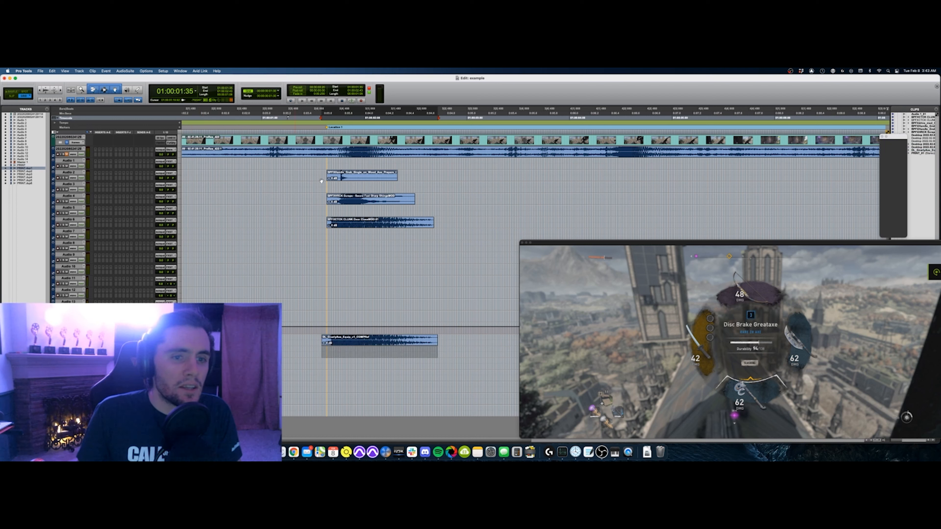
{"action": "key", "text": "alt+super+bracketright"}
{"action": "key", "text": "alt+super+bracketright"}
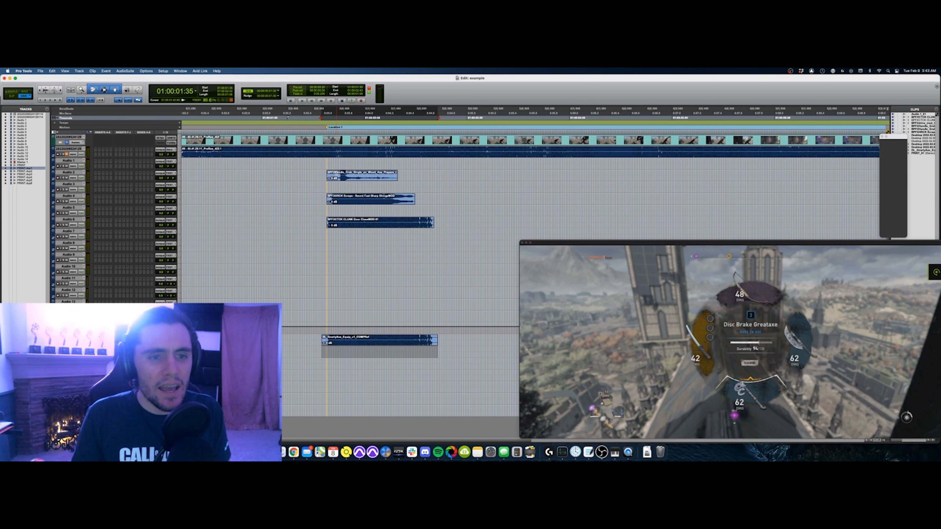
Try to trim the start of the Audio 2 clip to 01:00:01:46
{"action": "left_click", "coordinate": [336, 174]}
{"action": "key", "text": "Tab"}
{"action": "key", "text": "a"}
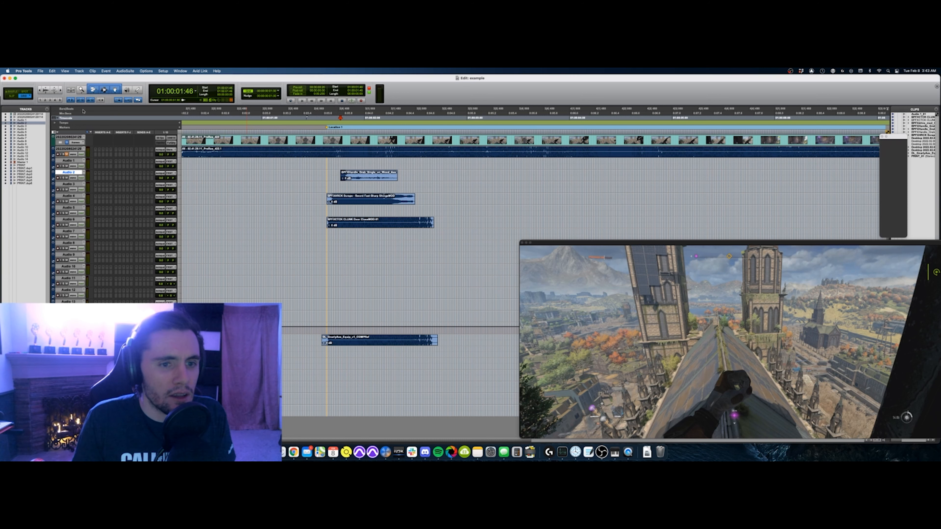
{"action": "key", "text": "super+z"}
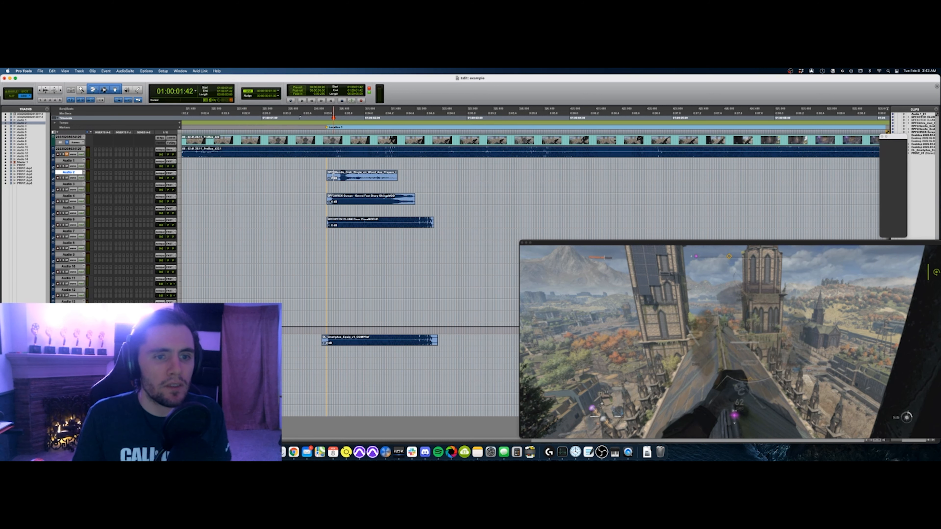
Switch to Slip mode and trim the Audio 2 clip's start to just before its transient at 01:00:01:46
{"action": "key", "text": "Tab"}
{"action": "key", "text": "t"}
{"action": "key", "text": "t"}
{"action": "key", "text": "t"}
{"action": "key", "text": "t"}
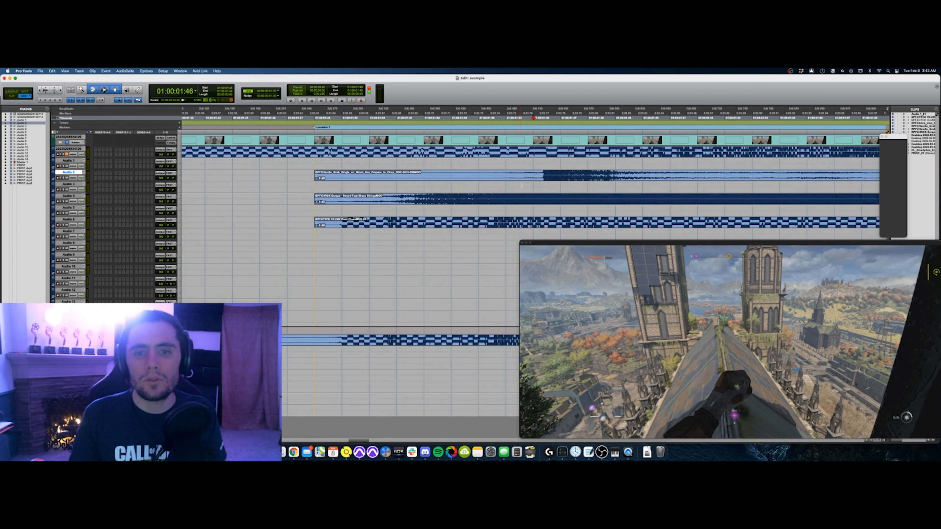
{"action": "key", "text": "t"}
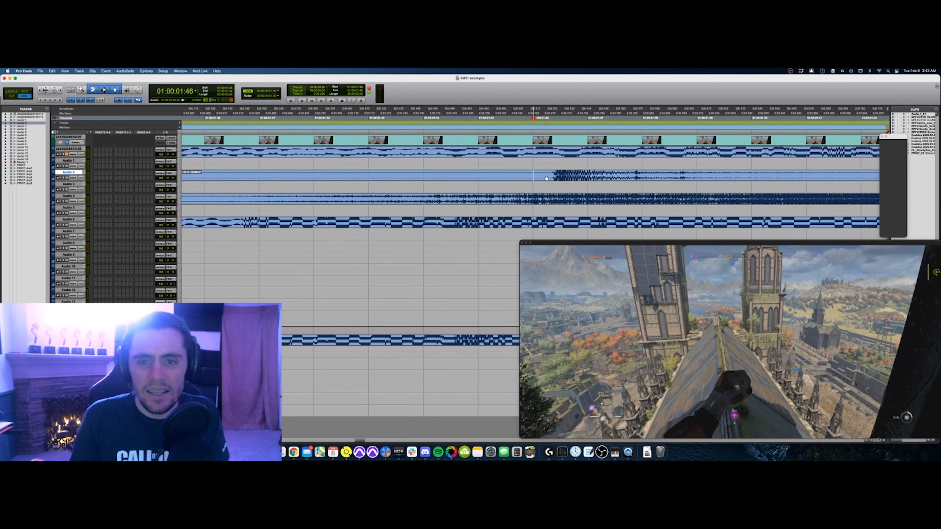
{"action": "key", "text": "Tab"}
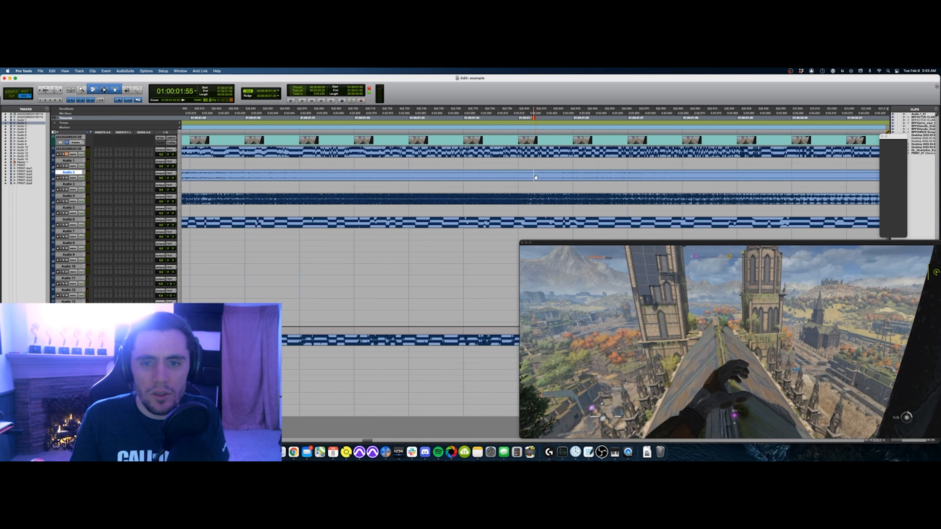
{"action": "key", "text": "alt+Tab"}
{"action": "key", "text": "F2"}
{"action": "left_click", "coordinate": [553, 173]}
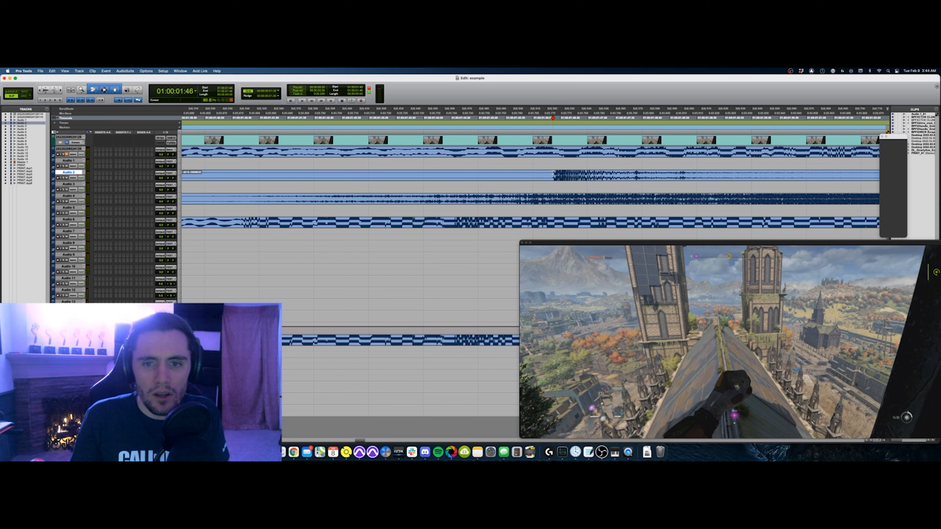
{"action": "key", "text": "a"}
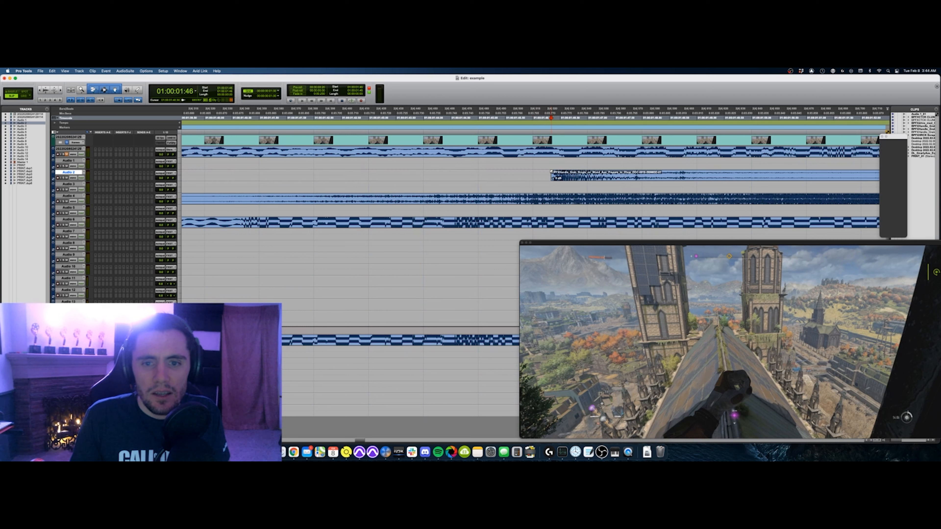
Trim the Audio 6 clip's start to 01:00:01:39 and fade it in up to 01:00:01:41
{"action": "key", "text": "r"}
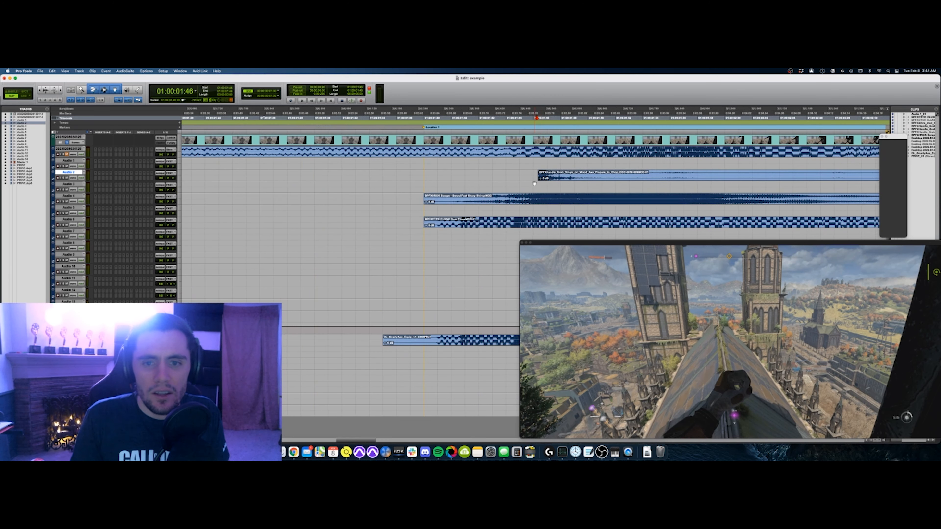
{"action": "key", "text": "t"}
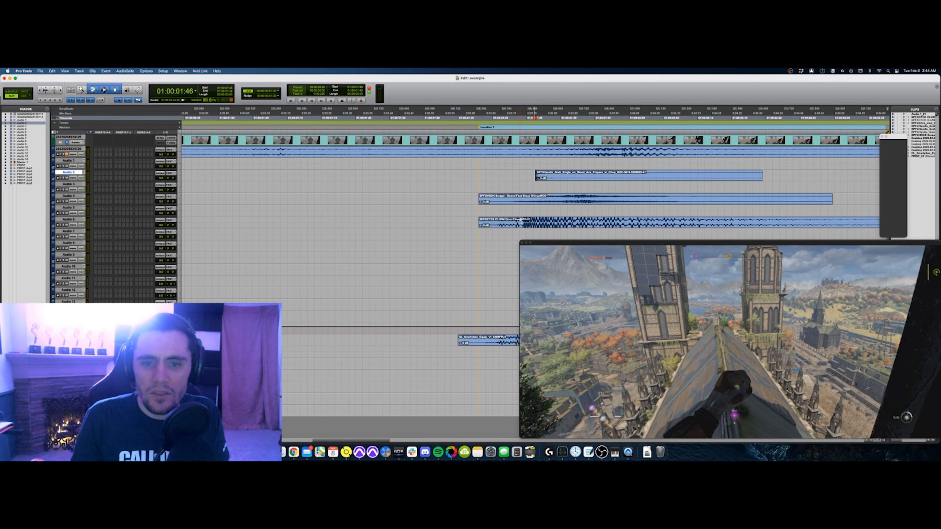
{"action": "left_click", "coordinate": [522, 222]}
{"action": "key", "text": "a"}
{"action": "key", "text": "super+z"}
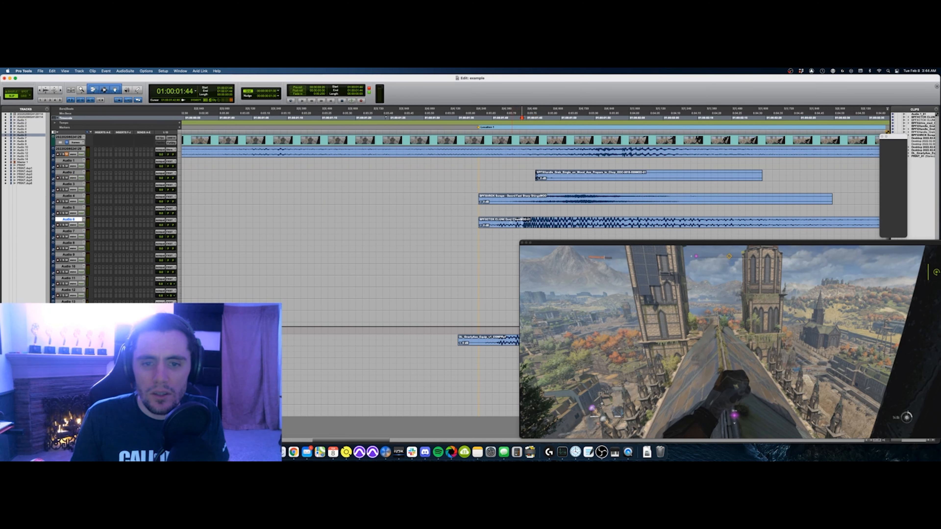
{"action": "left_click", "coordinate": [500, 222]}
{"action": "key", "text": "a"}
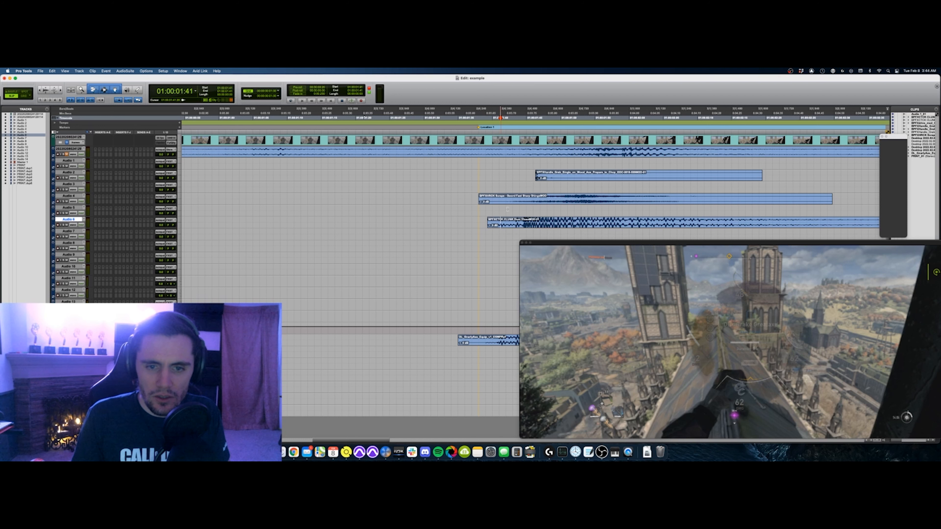
{"action": "key", "text": "d"}
Trim the end of the Audio 2 clip to 01:00:01:53
{"action": "key", "text": "r"}
{"action": "scroll", "coordinate": [506, 208], "scroll_direction": "right", "scroll_amount": 5}
{"action": "left_click", "coordinate": [468, 176]}
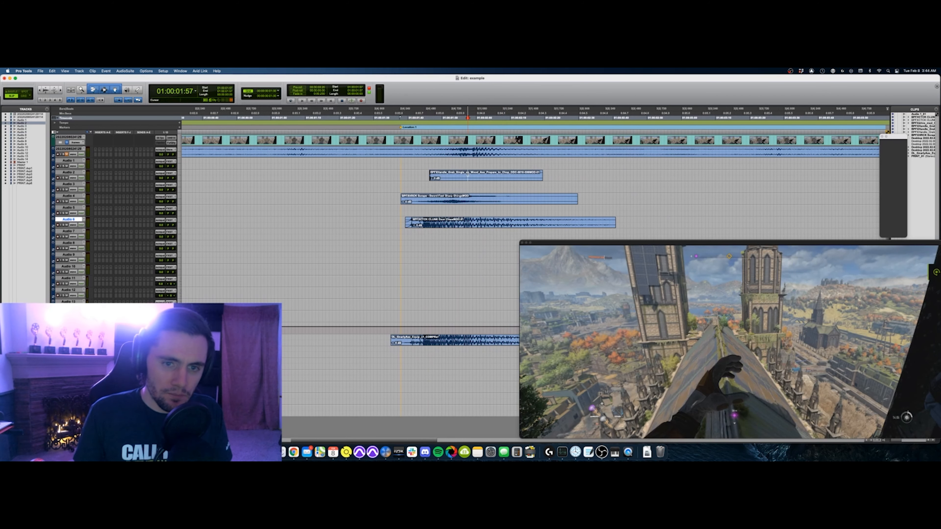
{"action": "scroll", "coordinate": [467, 176], "scroll_direction": "right", "scroll_amount": 1}
{"action": "scroll", "coordinate": [468, 176], "scroll_direction": "up", "scroll_amount": 5}
{"action": "left_click", "coordinate": [442, 176]}
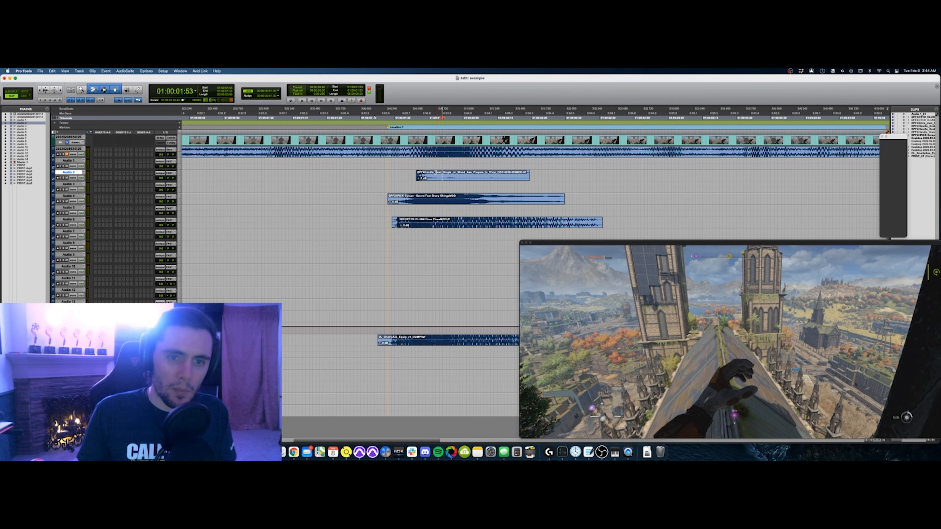
{"action": "key", "text": "s"}
Select the trimmed Audio 2 clip and record it on its own onto the PRINT.dup1 track
{"action": "left_click", "coordinate": [422, 179]}
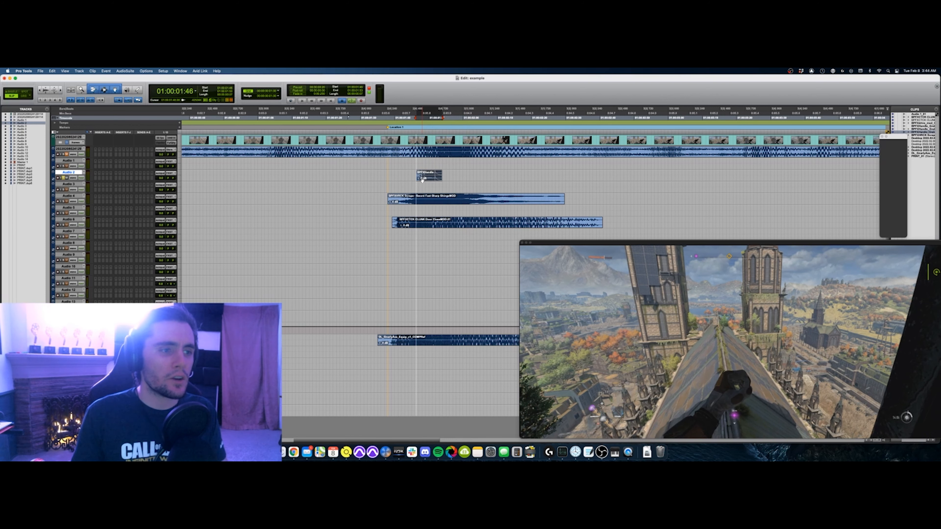
{"action": "scroll", "coordinate": [417, 195], "scroll_direction": "down", "scroll_amount": 1}
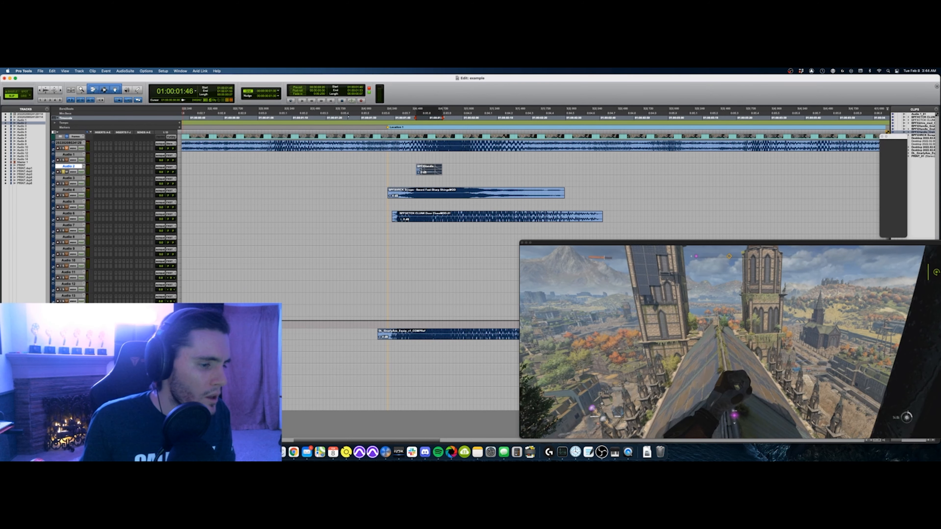
{"action": "key", "text": "super+space"}
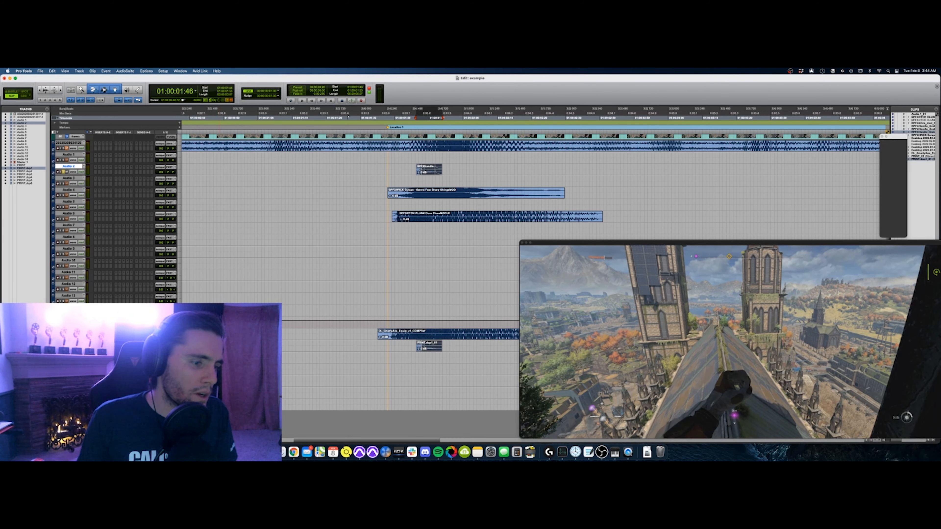
Select the sword scrape clip on Audio 4 and record it on its own onto the PRINT.dup2 track
{"action": "left_click", "coordinate": [420, 195]}
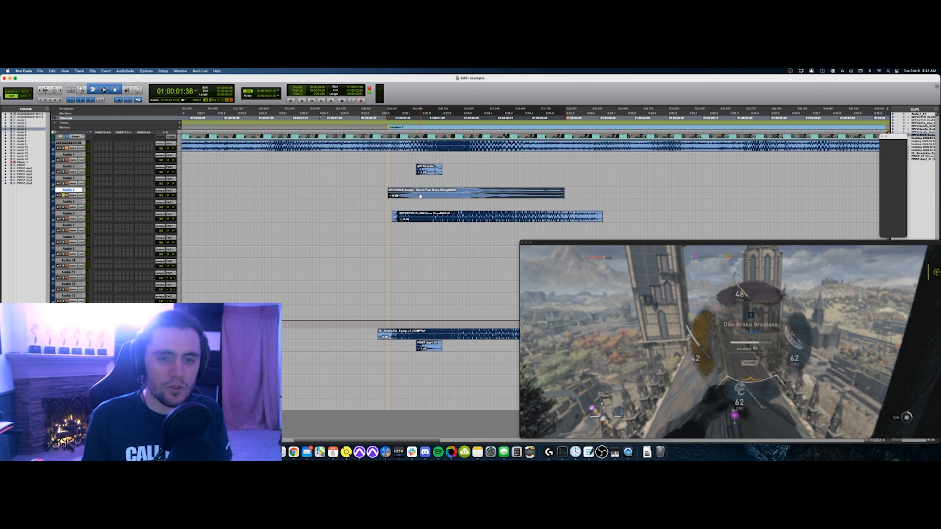
{"action": "key", "text": "super+space"}
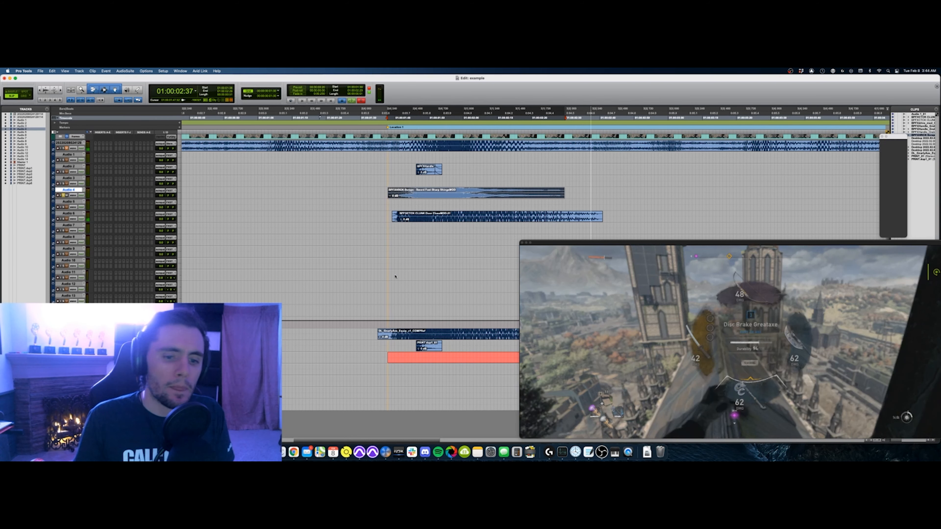
{"action": "key", "text": "space"}
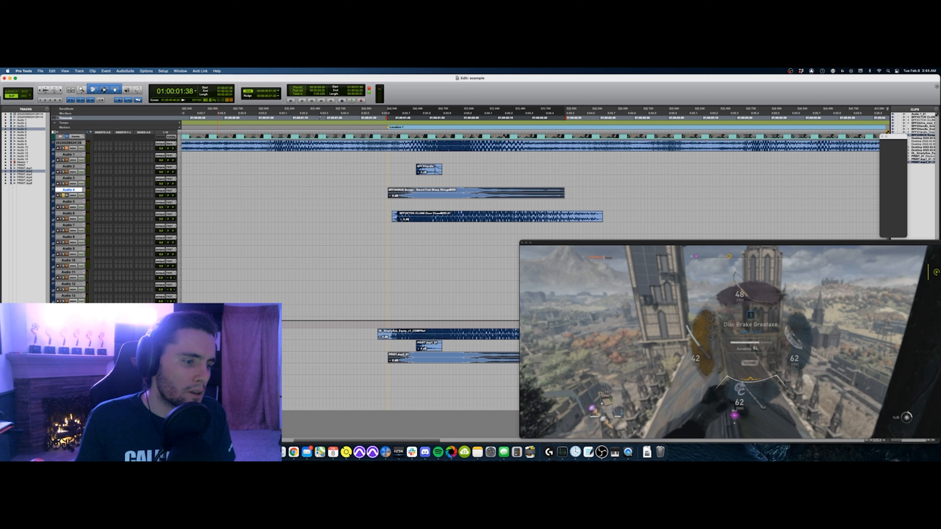
Select the trimmed door clank clip on Audio 6 and record it on its own onto the PRINT.dup3 track
{"action": "left_click", "coordinate": [437, 216]}
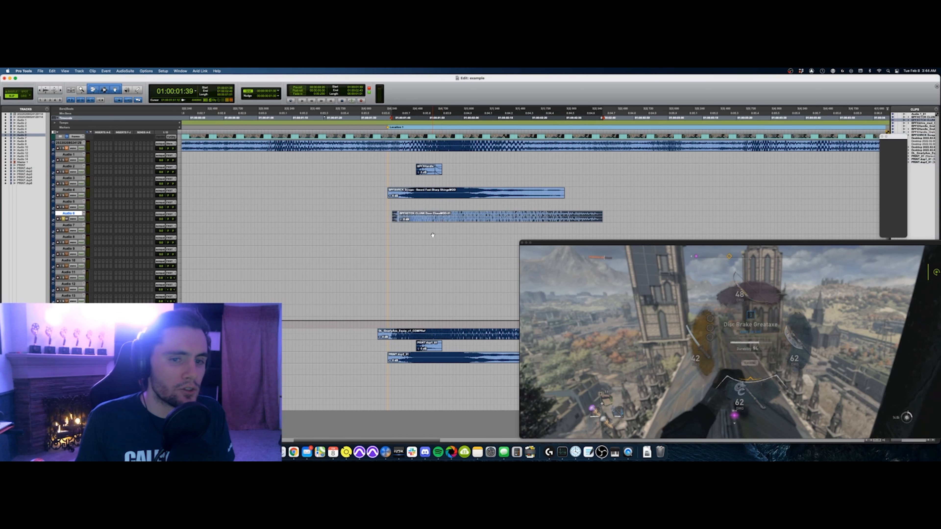
{"action": "scroll", "coordinate": [433, 230], "scroll_direction": "right", "scroll_amount": 5}
{"action": "key", "text": "super+space"}
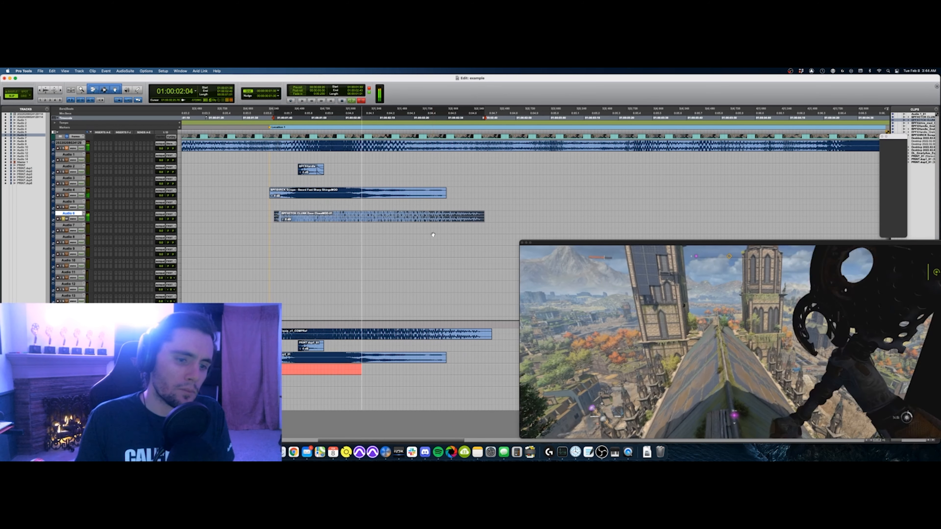
{"action": "key", "text": "space"}
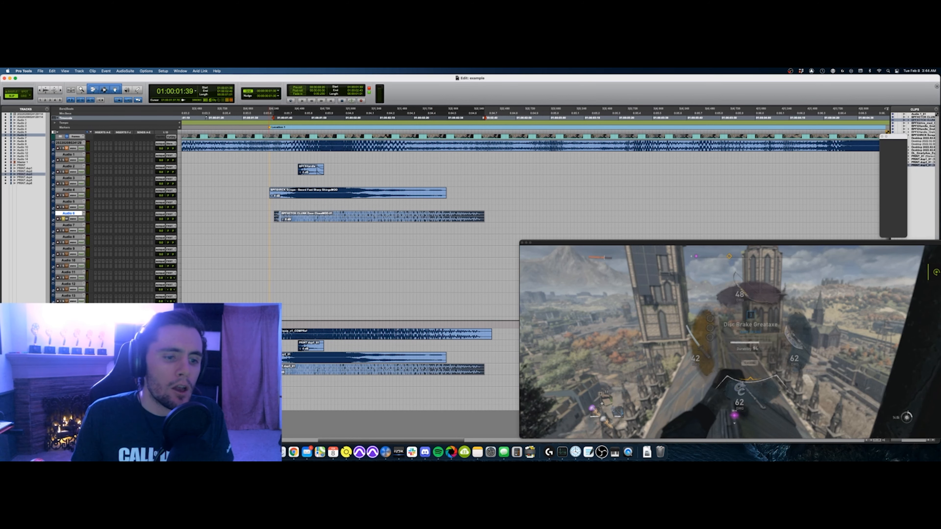
Place the edit cursor on PRINT.dup1 at the marker, 01:00:01:38, and shrink the video window to uncover the PRINT tracks
{"action": "key", "text": "grave"}
{"action": "key", "text": "grave"}
{"action": "left_click", "coordinate": [269, 346]}
{"action": "key", "text": "t"}
{"action": "key", "text": "t"}
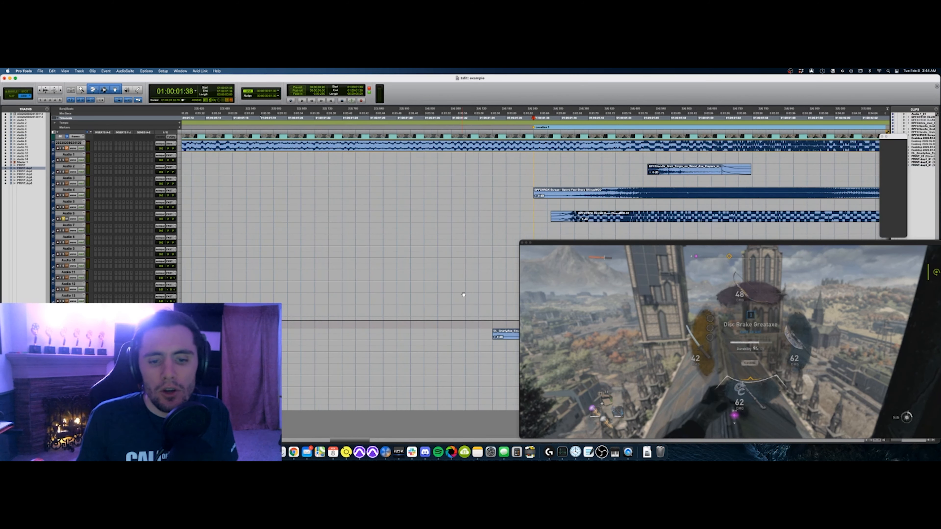
{"action": "key", "text": "t"}
{"action": "key", "text": "t"}
{"action": "left_click_drag", "start_coordinate": [521, 241], "coordinate": [713, 323]}
{"action": "scroll", "coordinate": [431, 313], "scroll_direction": "right", "scroll_amount": 3}
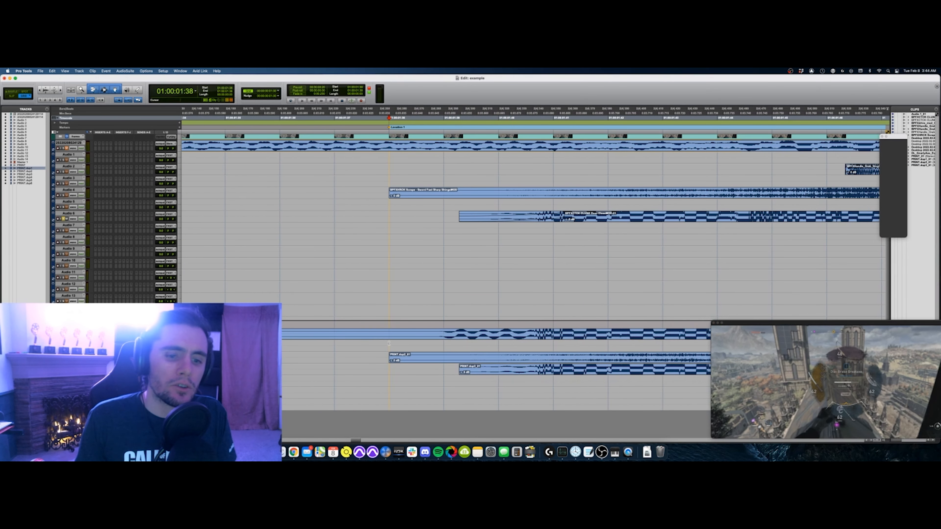
Return to Slip mode and magnify the waveforms vertically by four increments
{"action": "key", "text": "F2"}
{"action": "key", "text": "super+alt+bracketright"}
{"action": "key", "text": "super+alt+bracketright"}
{"action": "key", "text": "super+alt+bracketright"}
{"action": "key", "text": "super+alt+bracketright"}
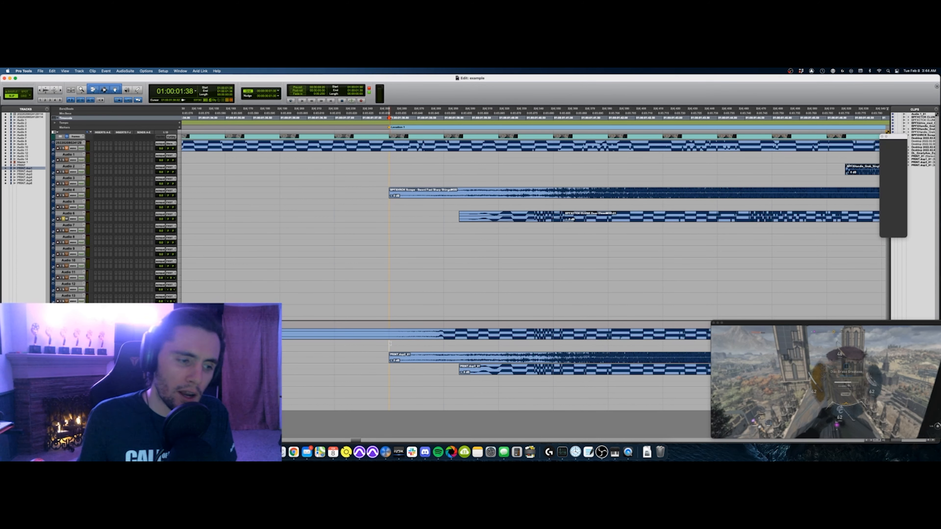
Examine where the separately printed layers and the full composite print start relative to the marker
{"action": "scroll", "coordinate": [390, 343], "scroll_direction": "right", "scroll_amount": 8}
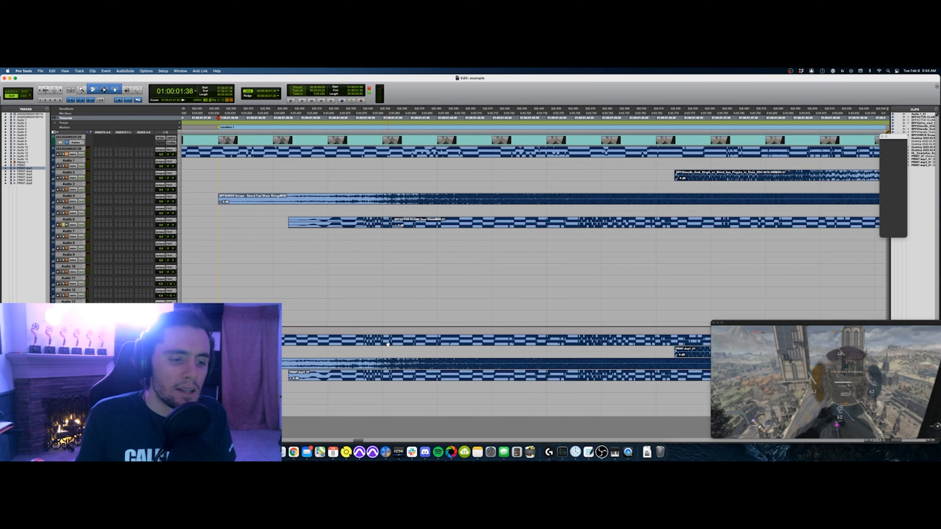
{"action": "key", "text": "r"}
{"action": "key", "text": "r"}
{"action": "scroll", "coordinate": [388, 344], "scroll_direction": "right", "scroll_amount": 12}
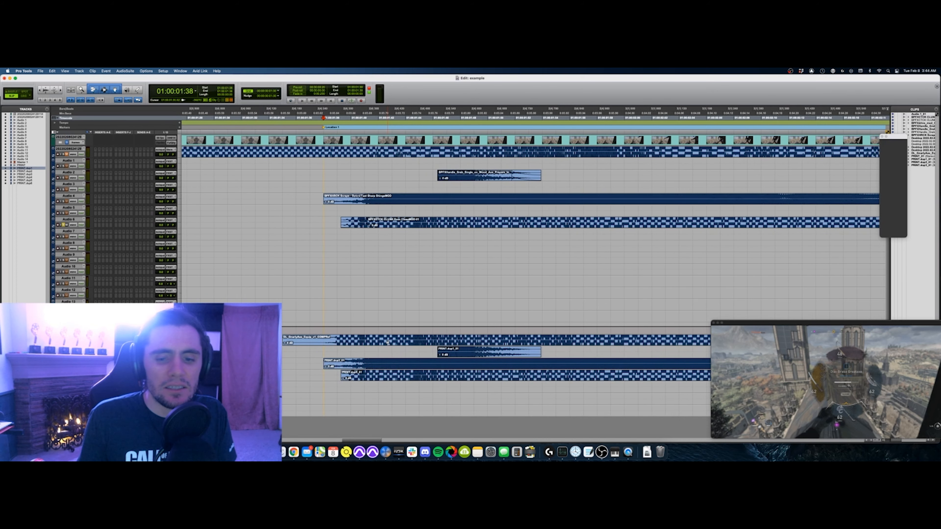
{"action": "key", "text": "r"}
{"action": "key", "text": "r"}
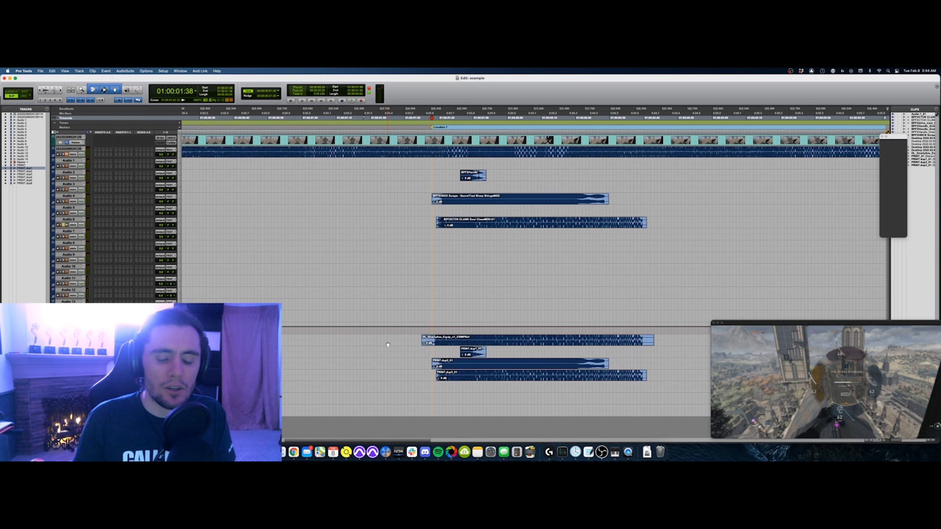
{"action": "scroll", "coordinate": [388, 345], "scroll_direction": "right", "scroll_amount": 5}
{"action": "key", "text": "t"}
{"action": "key", "text": "t"}
{"action": "scroll", "coordinate": [390, 343], "scroll_direction": "right", "scroll_amount": 5}
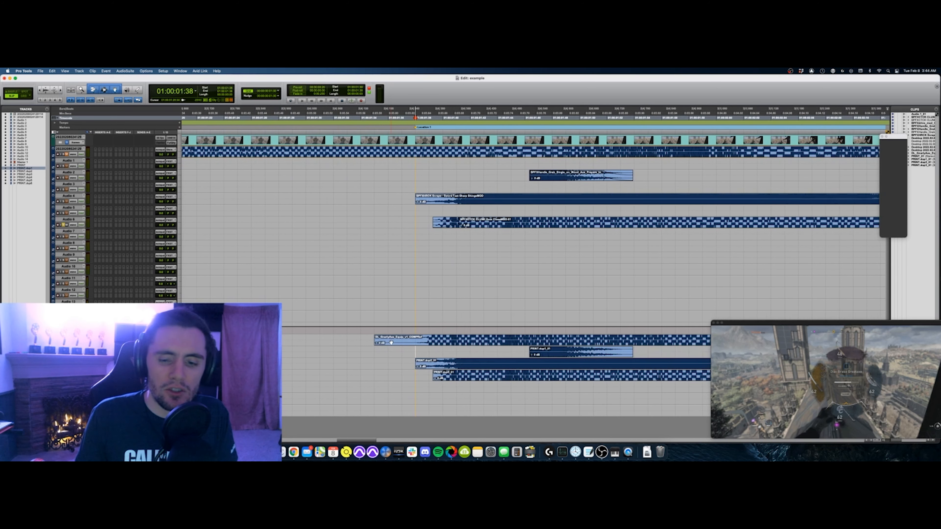
{"action": "scroll", "coordinate": [391, 343], "scroll_direction": "right", "scroll_amount": 2}
{"action": "key", "text": "t"}
{"action": "key", "text": "t"}
{"action": "key", "text": "t"}
{"action": "scroll", "coordinate": [352, 359], "scroll_direction": "right", "scroll_amount": 11}
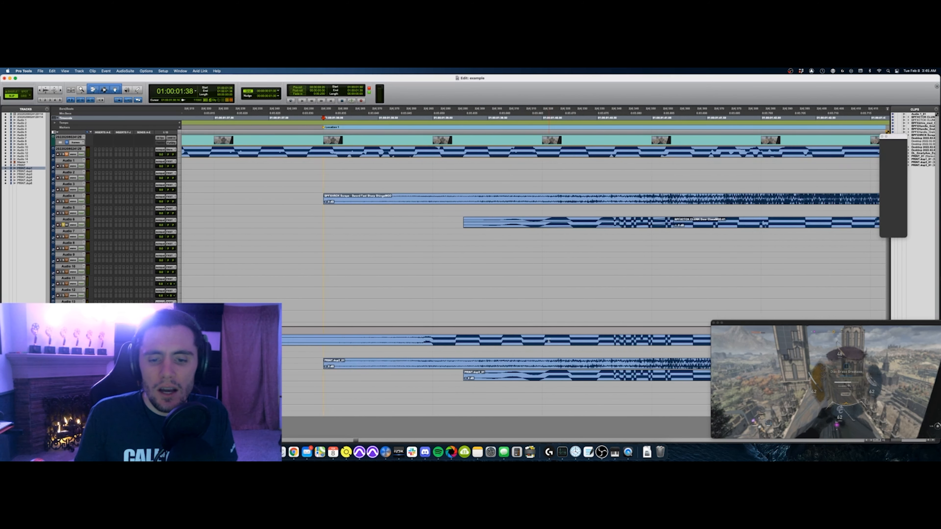
{"action": "key", "text": "r"}
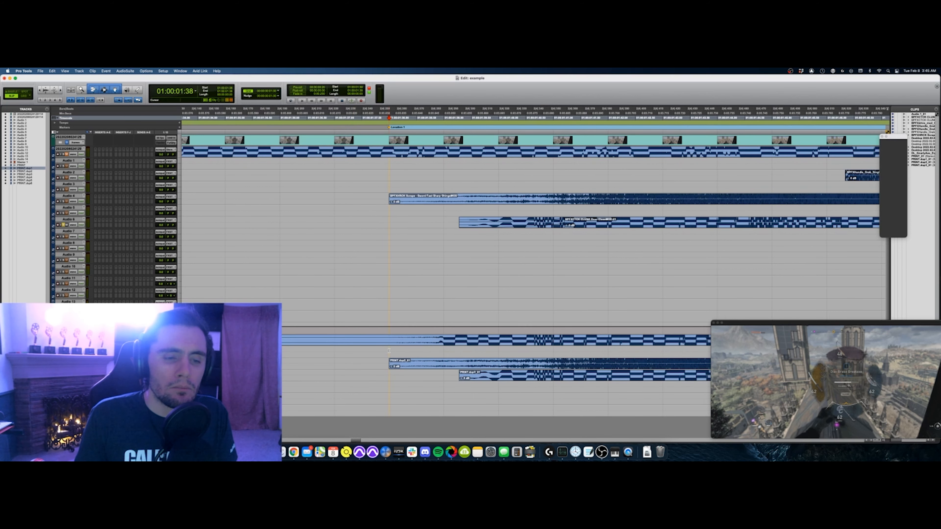
{"action": "scroll", "coordinate": [389, 348], "scroll_direction": "right", "scroll_amount": 8}
{"action": "key", "text": "r"}
Change the main counter's time format to Min:Secs
{"action": "left_click", "coordinate": [196, 93]}
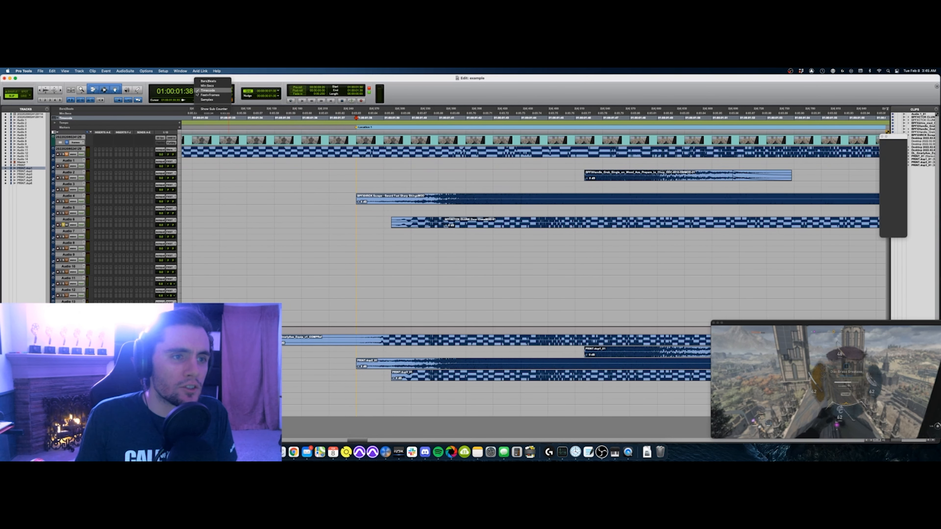
{"action": "left_click", "coordinate": [207, 86]}
{"action": "key", "text": "r"}
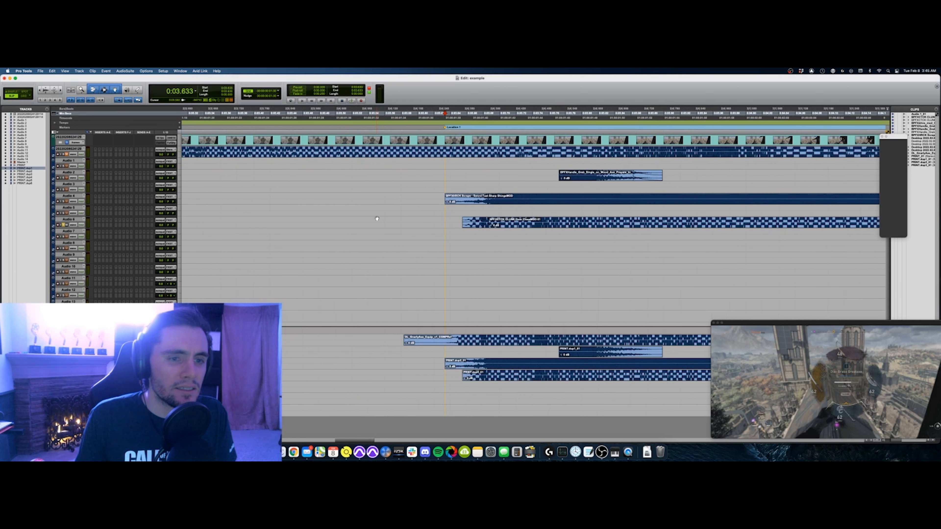
Measure the gap from the marker to the PRINT.dup1 clip and rename the clip and disk file "handgrab_" plus its offset in ms
{"action": "scroll", "coordinate": [378, 220], "scroll_direction": "right", "scroll_amount": 5}
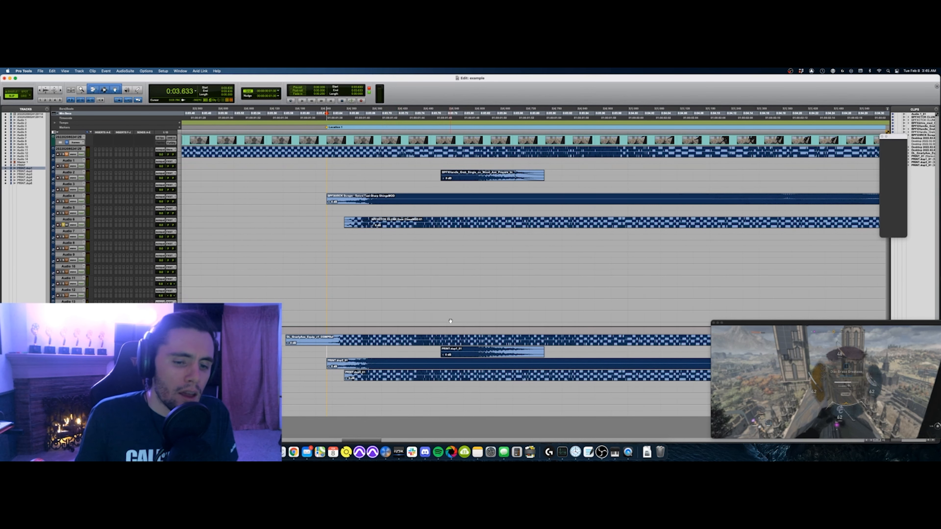
{"action": "left_click_drag", "start_coordinate": [440, 351], "coordinate": [328, 351]}
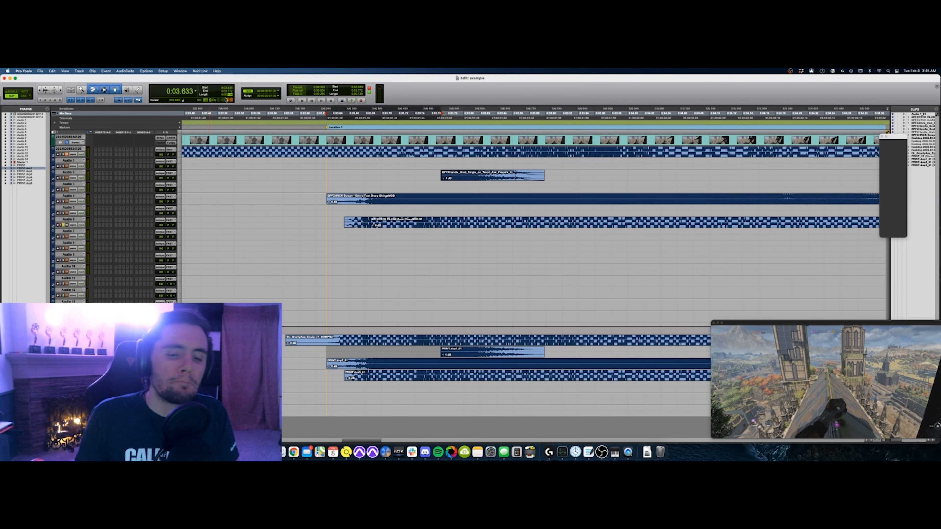
{"action": "left_click", "coordinate": [488, 355]}
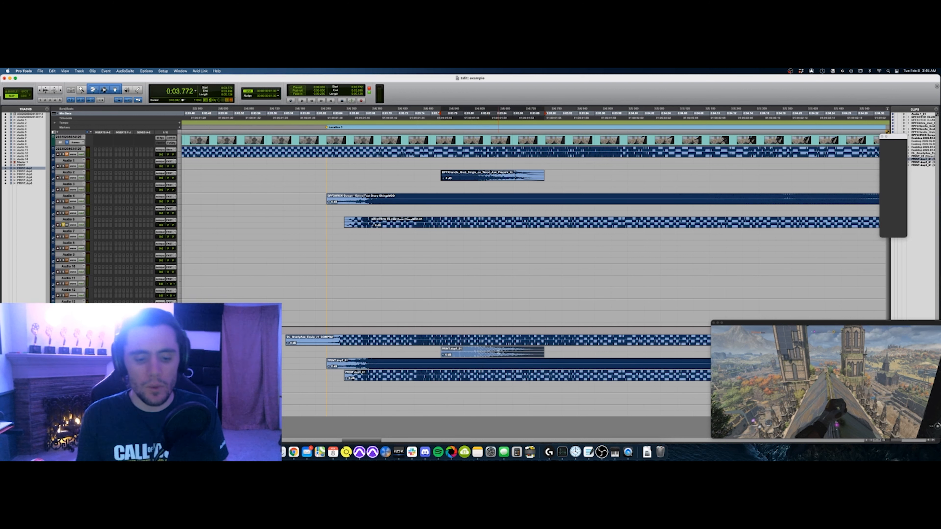
{"action": "double_click", "coordinate": [488, 356]}
{"action": "type", "text": "handgrab_126ms"}
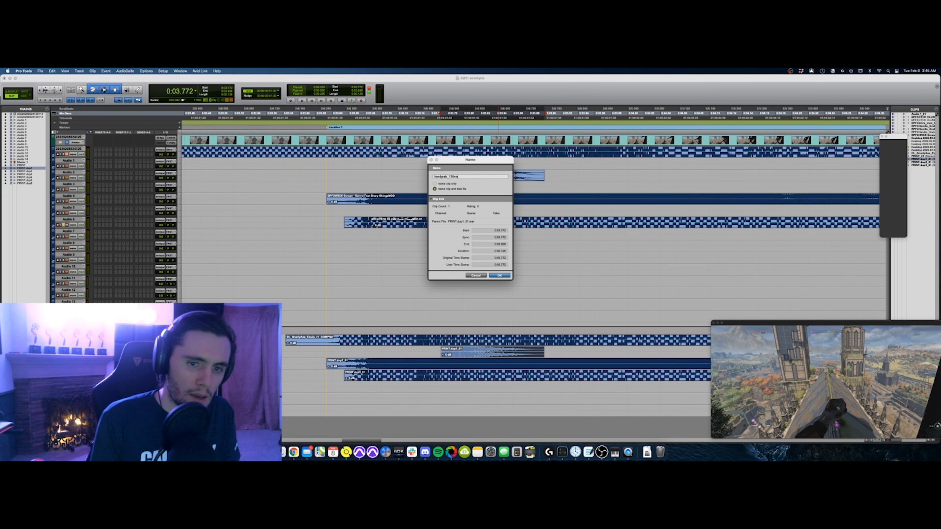
{"action": "key", "text": "Return"}
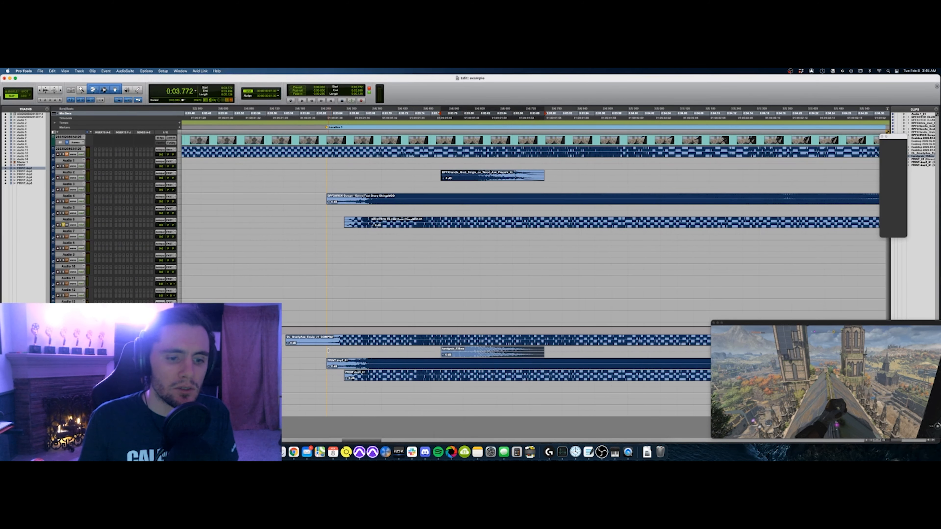
Switch to Grid mode and recheck the gap between the marker and the start of the handgrab clip
{"action": "key", "text": "F4"}
{"action": "left_click", "coordinate": [327, 350]}
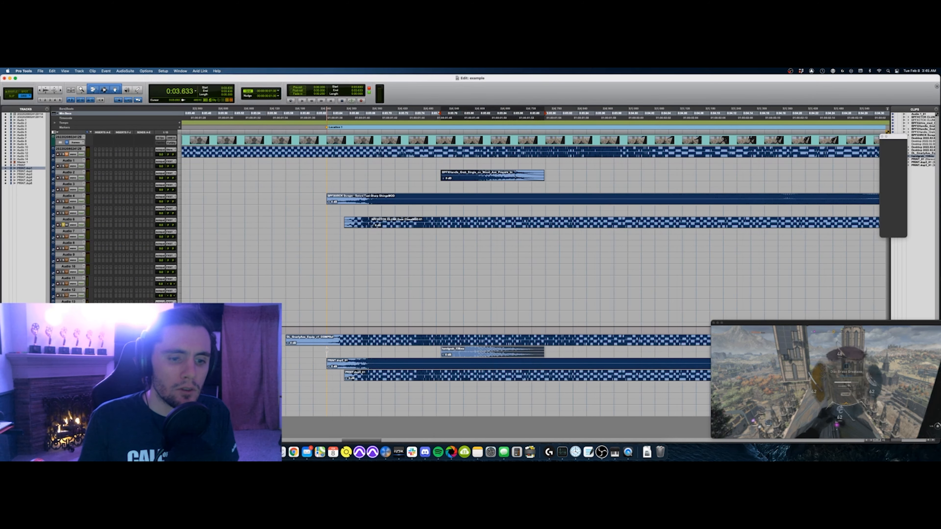
{"action": "key", "text": "shift+Tab"}
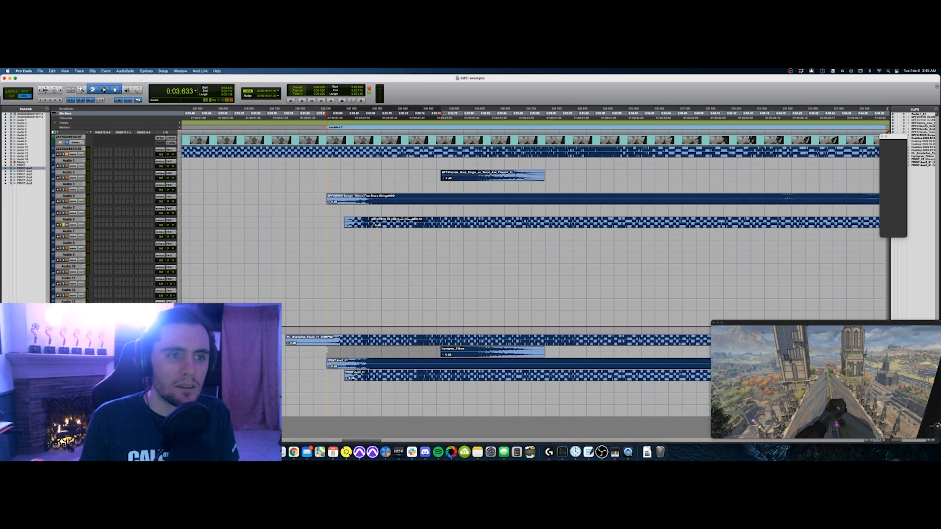
{"action": "left_click", "coordinate": [484, 357]}
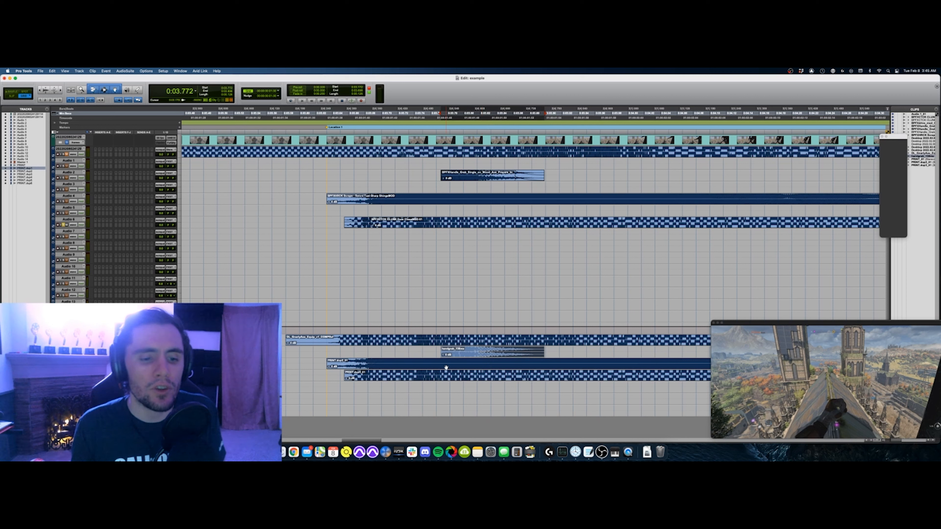
Rename the printed clip on PRINT.dup2 and its disk file to sound2_0ms
{"action": "double_click", "coordinate": [438, 365]}
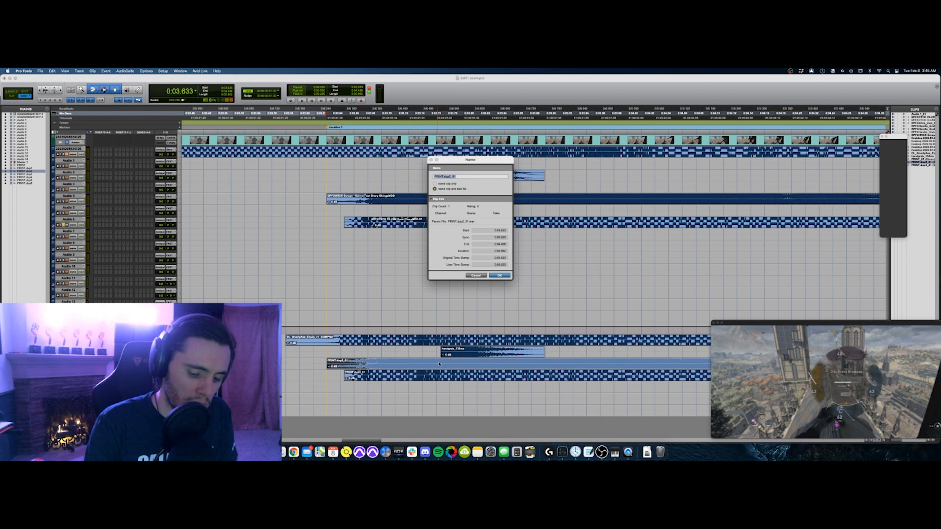
{"action": "type", "text": "sound2_"}
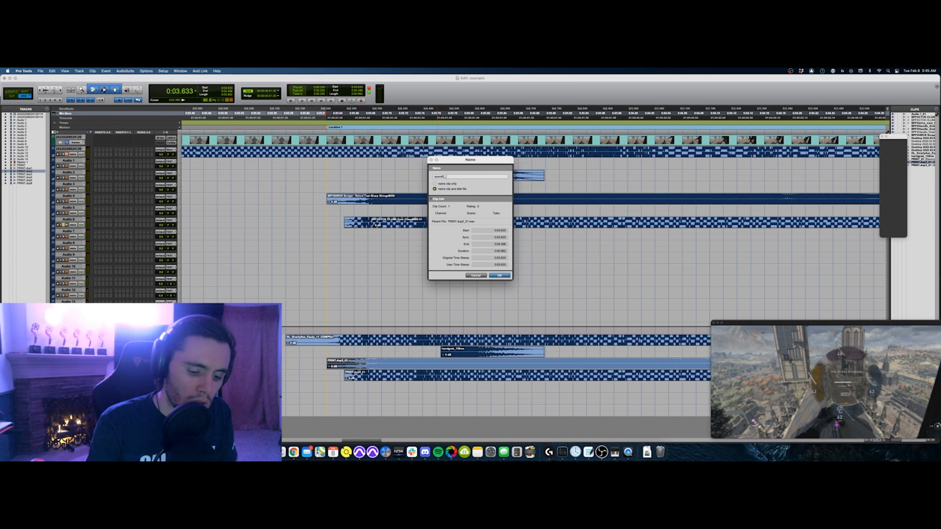
{"action": "type", "text": "0ms"}
{"action": "key", "text": "Return"}
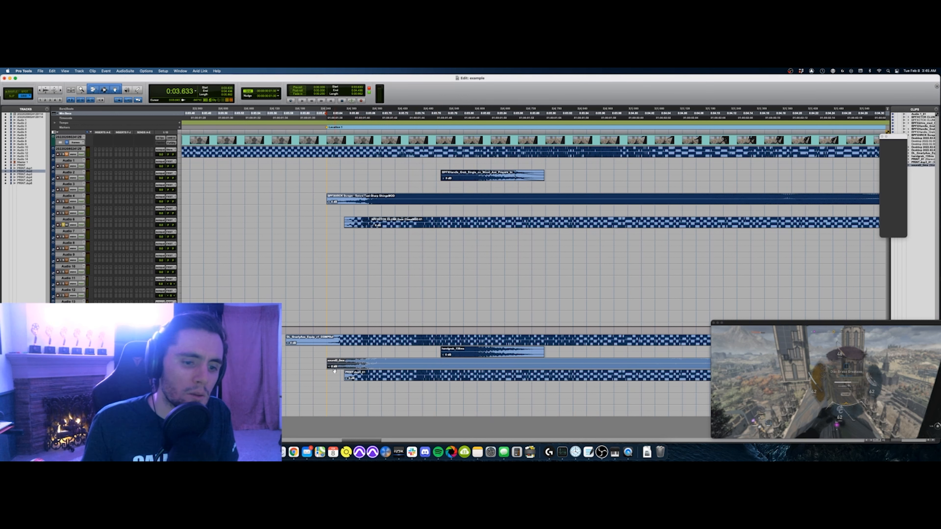
Measure the gap from the marker to the PRINT.dup3 clip and rename the clip and disk file thirdsound_21ms
{"action": "left_click", "coordinate": [316, 361]}
{"action": "key", "text": "semicolon"}
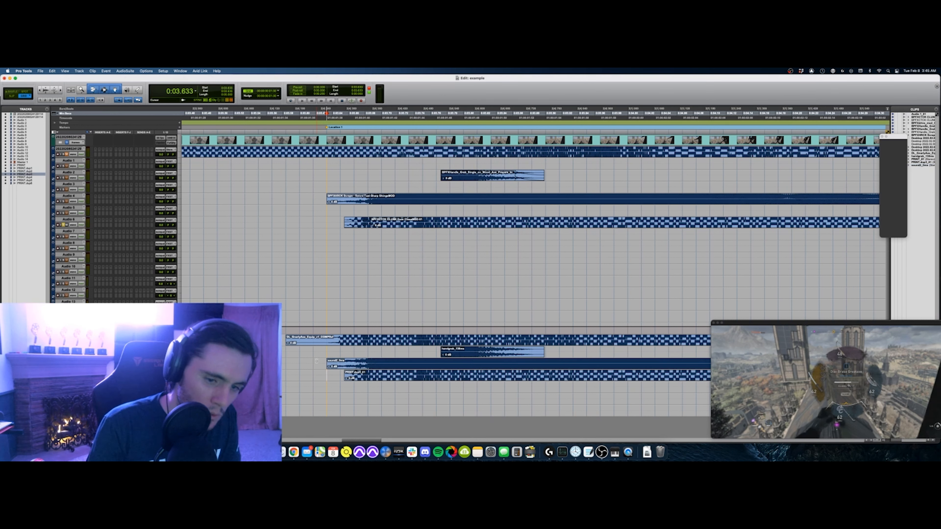
{"action": "key", "text": "shift+Tab"}
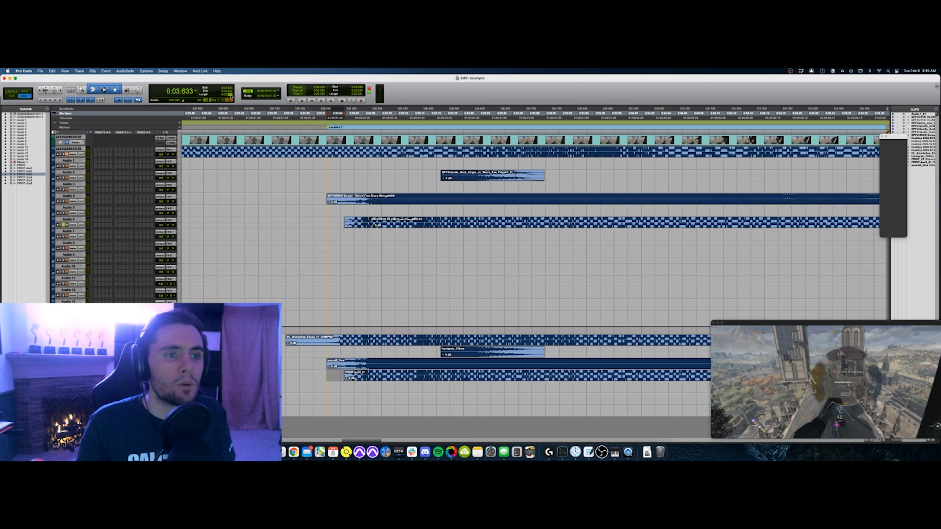
{"action": "double_click", "coordinate": [417, 372]}
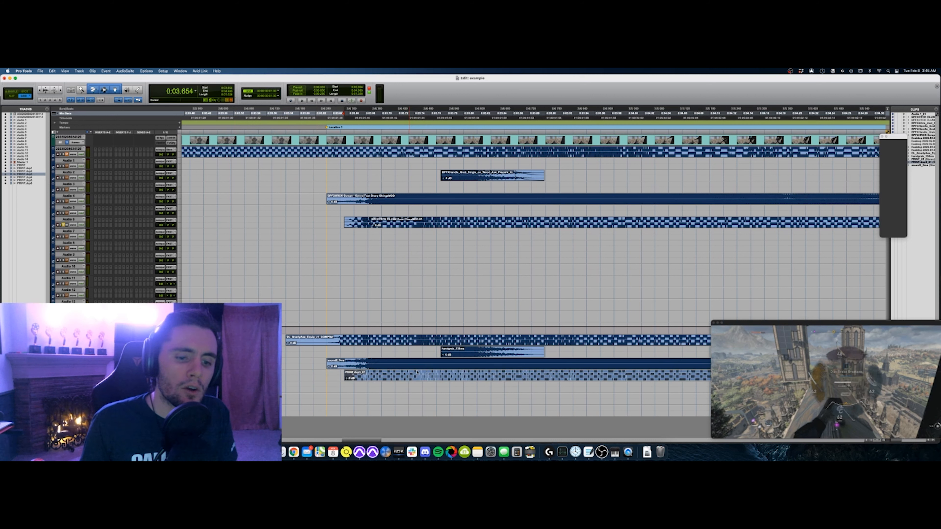
{"action": "key", "text": "BackSpace"}
{"action": "type", "text": "thirdsound"}
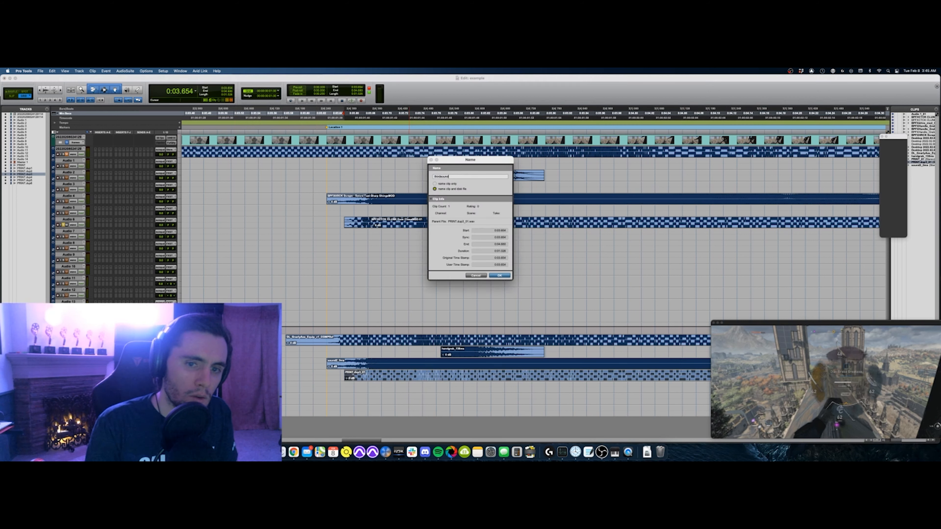
{"action": "type", "text": "_21ms"}
{"action": "key", "text": "Return"}
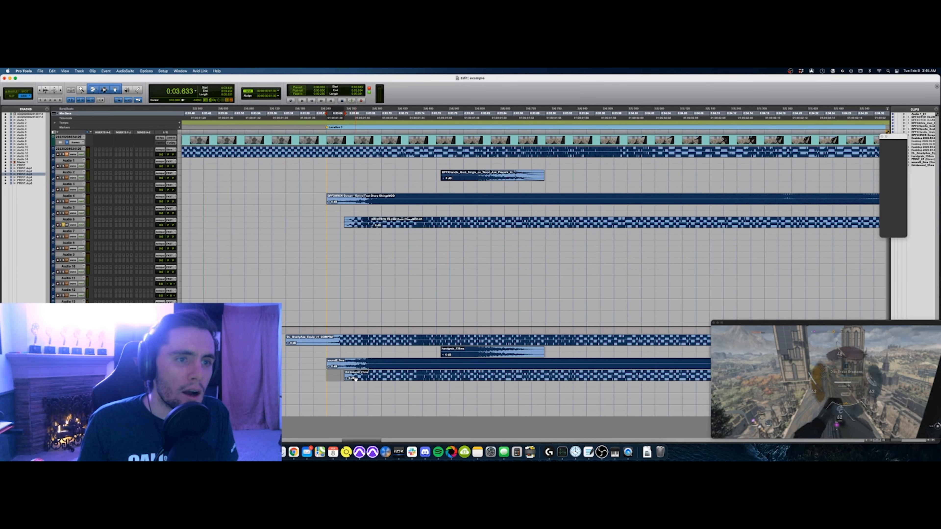
Reopen the name settings of the thirdsound clip, confirm them and save the session
{"action": "double_click", "coordinate": [359, 379]}
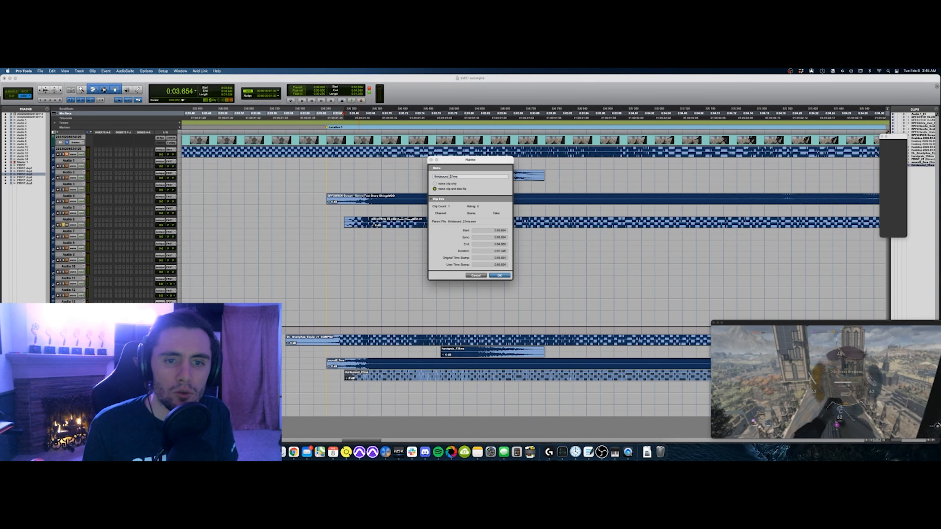
{"action": "key", "text": "Return"}
{"action": "key", "text": "super+s"}
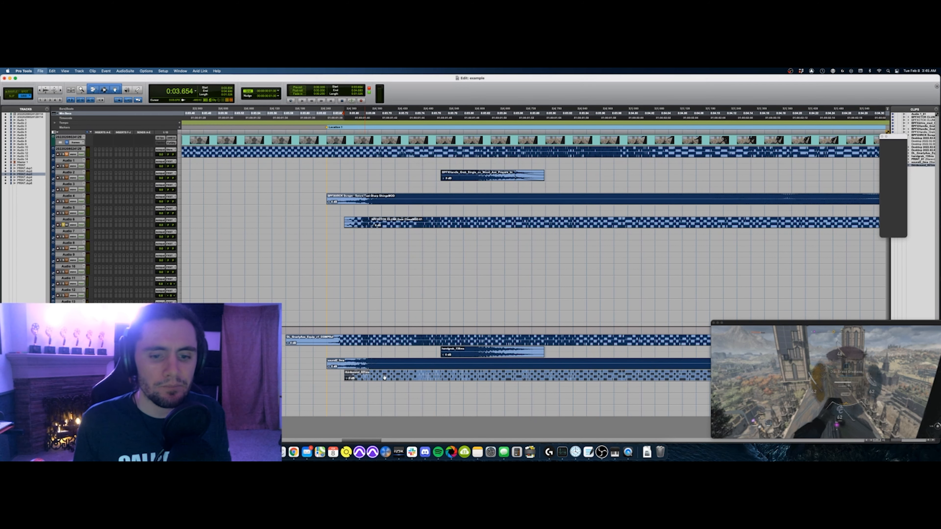
Select the three separately printed layer clips, move the floating window aside and widen the Clips list to read the full names
{"action": "left_click", "coordinate": [397, 385]}
{"action": "key", "text": "r"}
{"action": "key", "text": "r"}
{"action": "scroll", "coordinate": [398, 385], "scroll_direction": "right", "scroll_amount": 3}
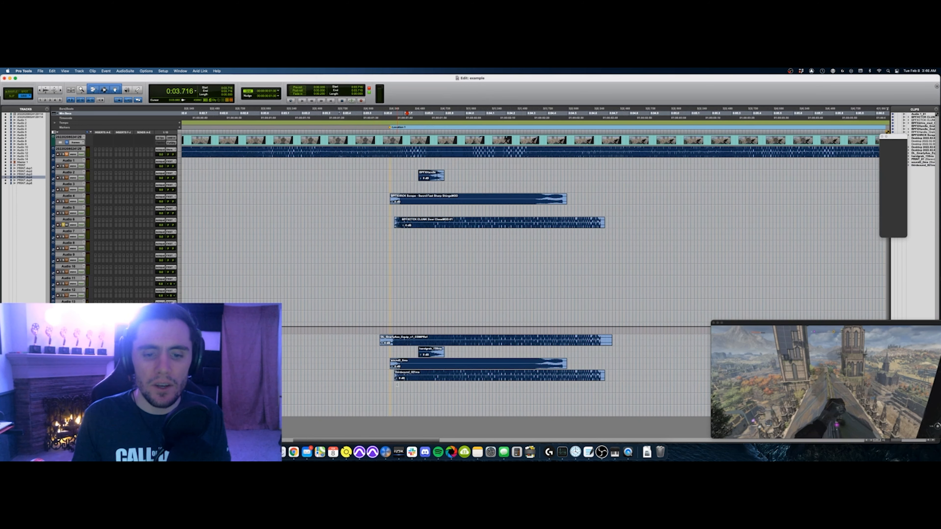
{"action": "left_click_drag", "start_coordinate": [384, 349], "coordinate": [633, 377]}
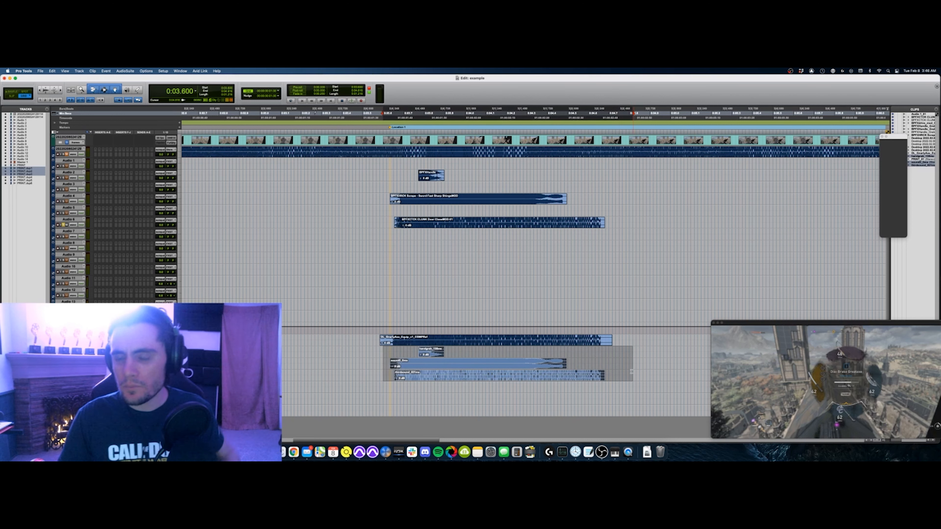
{"action": "left_click_drag", "start_coordinate": [886, 137], "coordinate": [742, 135]}
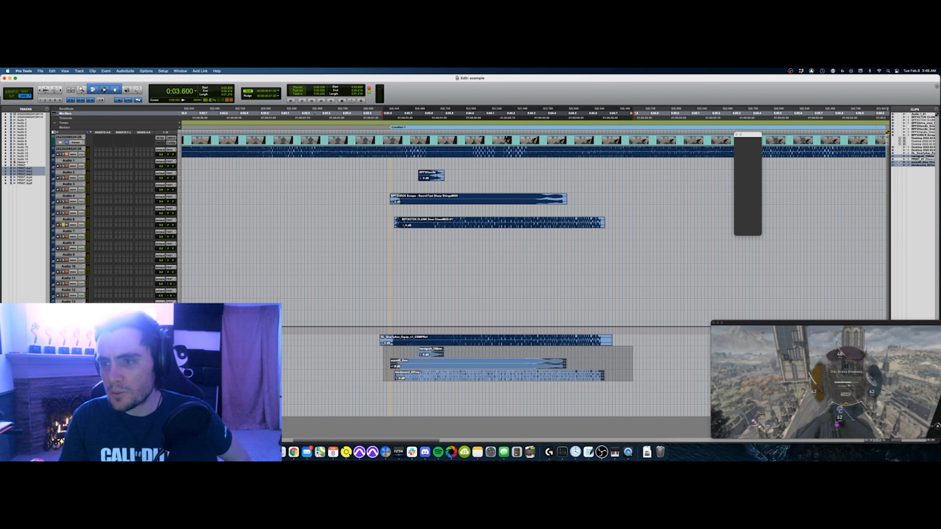
{"action": "left_click_drag", "start_coordinate": [891, 160], "coordinate": [773, 163]}
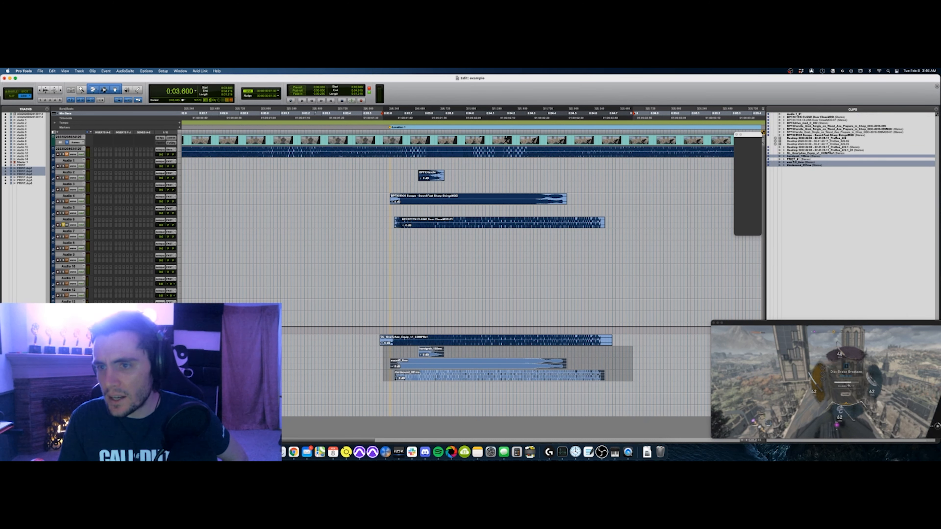
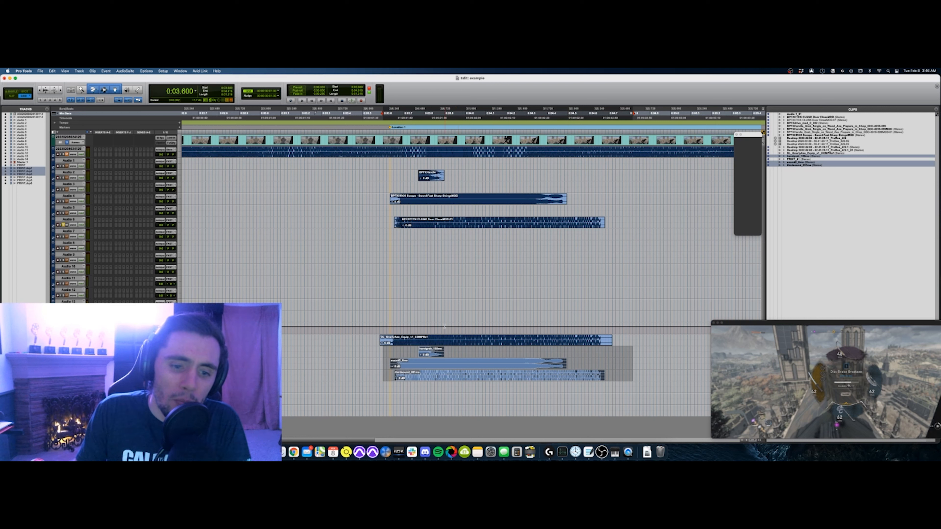
Select the full composite print, clear that selection and select the handgrab clip for comparison
{"action": "left_click_drag", "start_coordinate": [369, 340], "coordinate": [653, 339]}
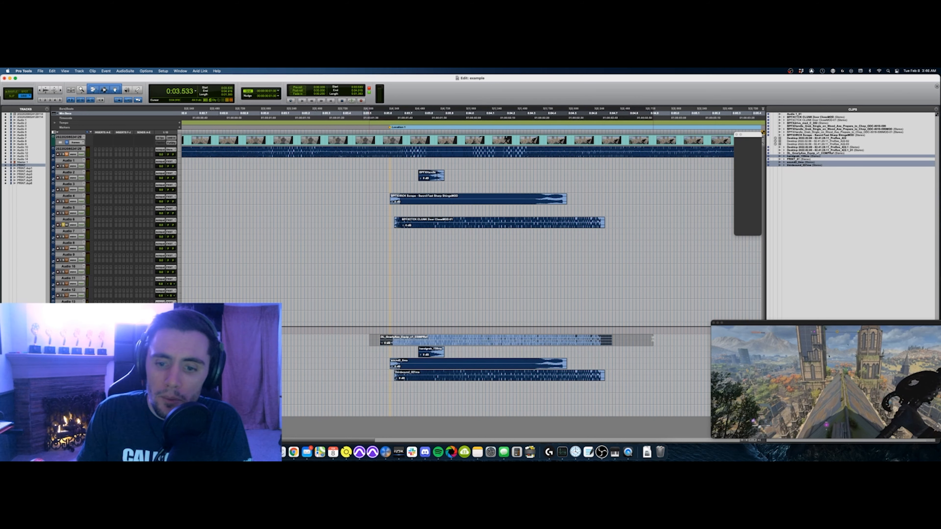
{"action": "left_click", "coordinate": [653, 341]}
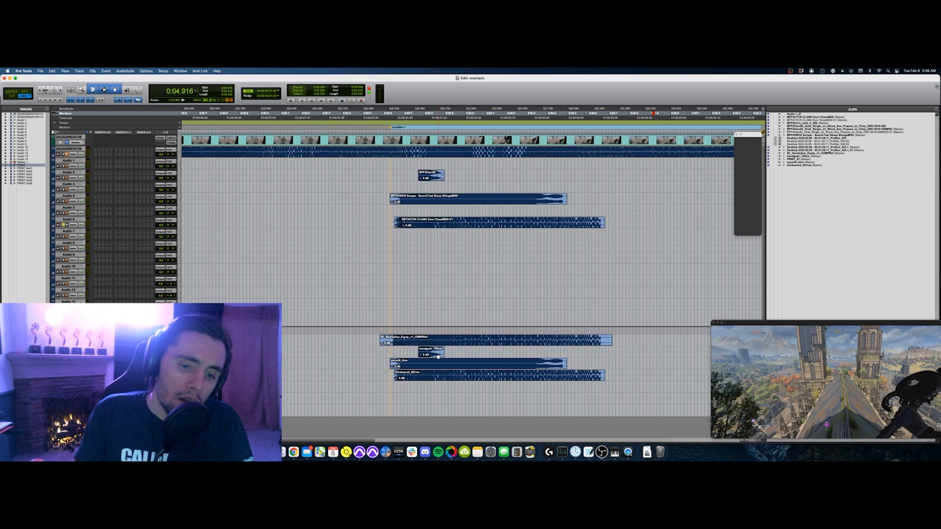
{"action": "left_click", "coordinate": [438, 356]}
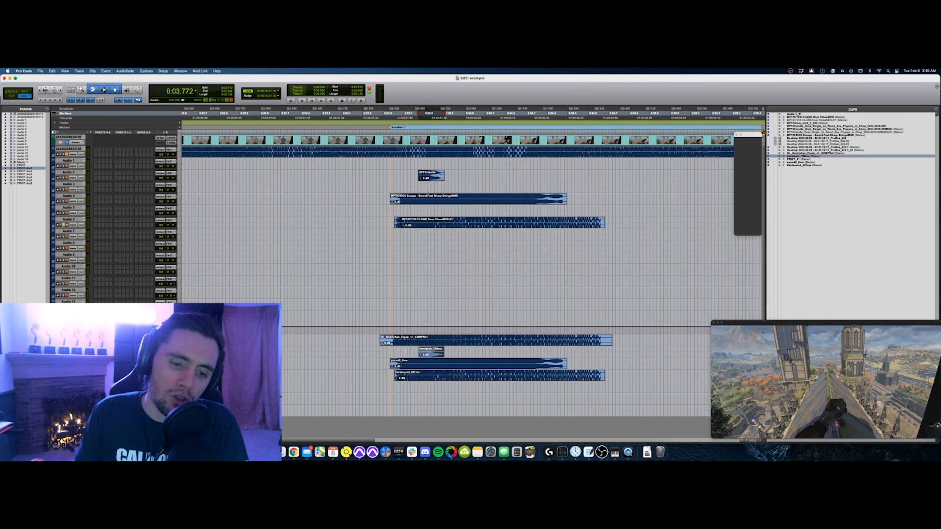
Try consolidating the handgrab print from the marker to the clip's end, and undo the consolidation
{"action": "left_click_drag", "start_coordinate": [390, 351], "coordinate": [447, 352]}
{"action": "key", "text": "alt+shift+3"}
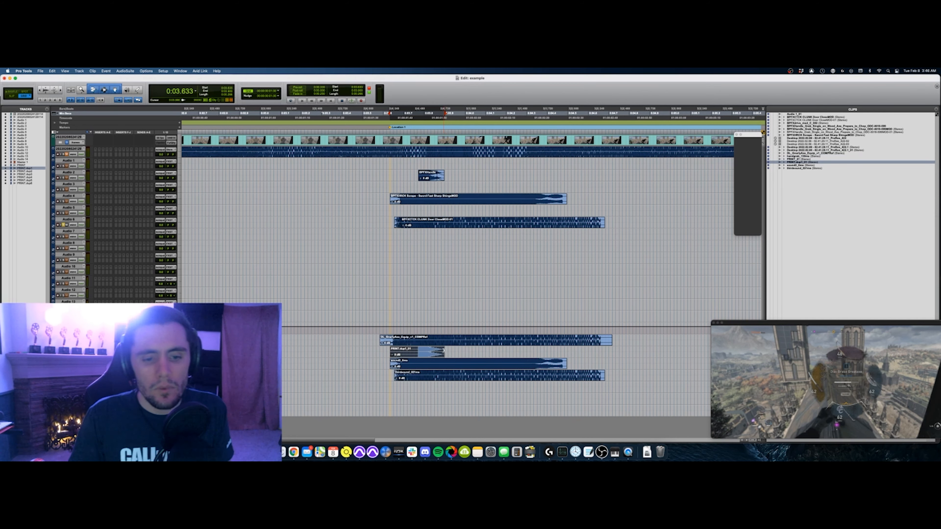
{"action": "left_click", "coordinate": [425, 357]}
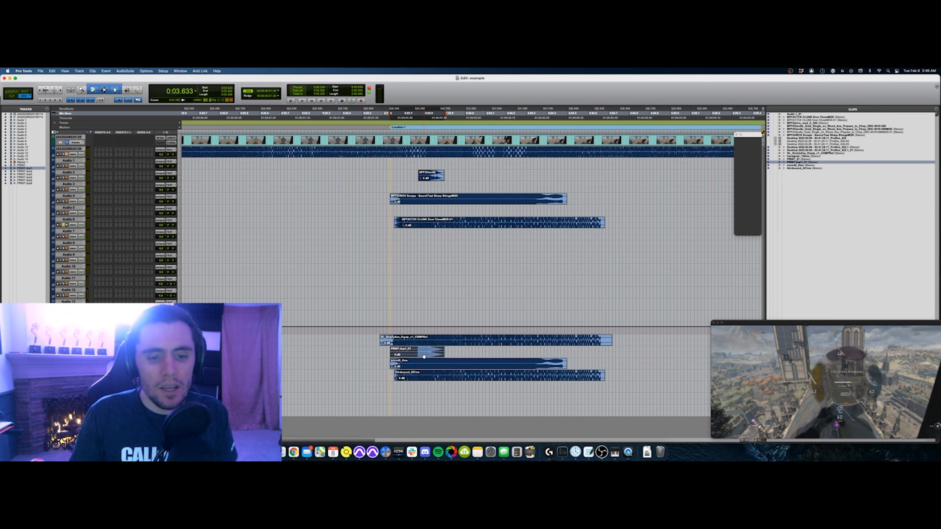
{"action": "left_click_drag", "start_coordinate": [425, 356], "coordinate": [432, 357]}
{"action": "key", "text": "super+z"}
{"action": "key", "text": "super+z"}
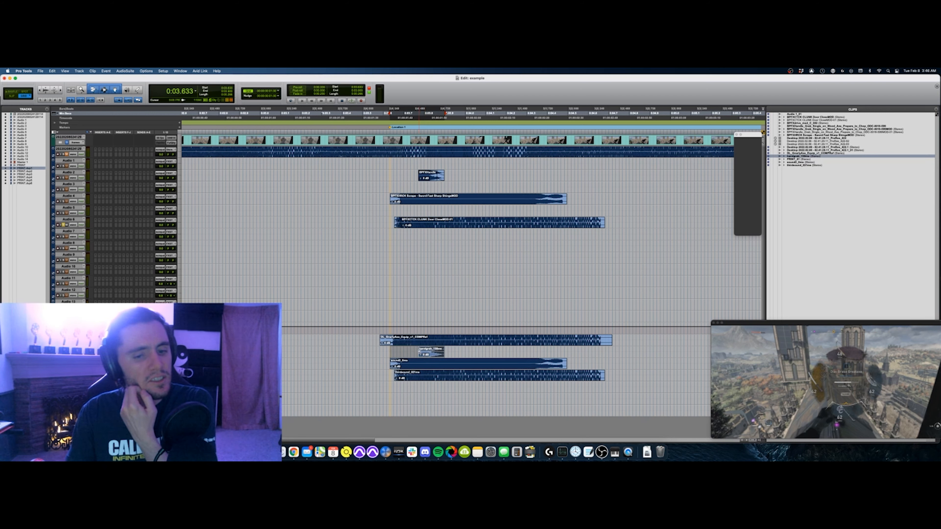
{"action": "left_click", "coordinate": [452, 350]}
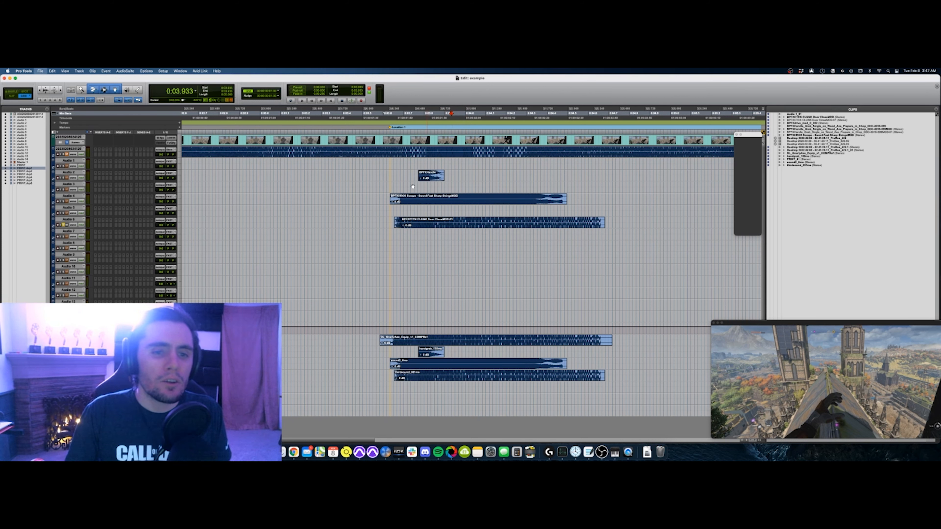
Narrow the Clips list, switch to Soundminer to view its sound list, and return to the Pro Tools session
{"action": "left_click_drag", "start_coordinate": [765, 181], "coordinate": [886, 180]}
{"action": "key", "text": "super+Tab"}
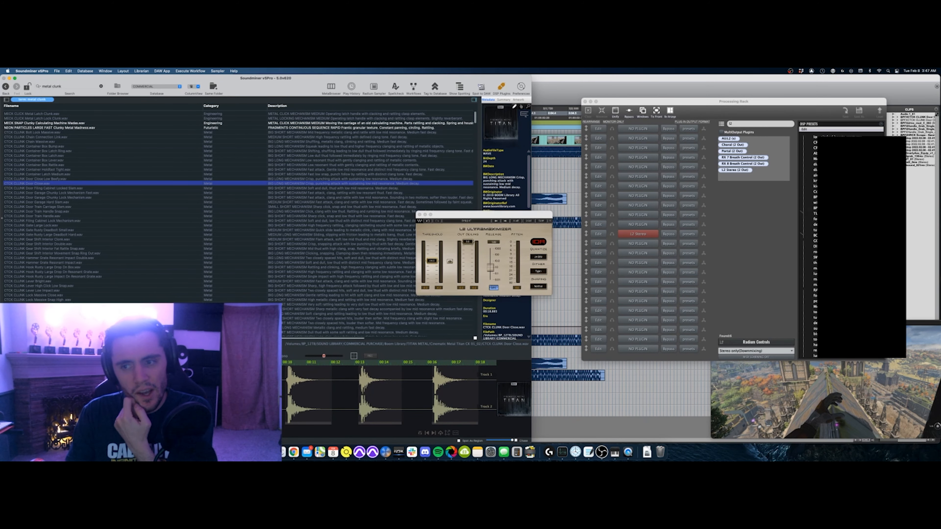
{"action": "left_click", "coordinate": [776, 78]}
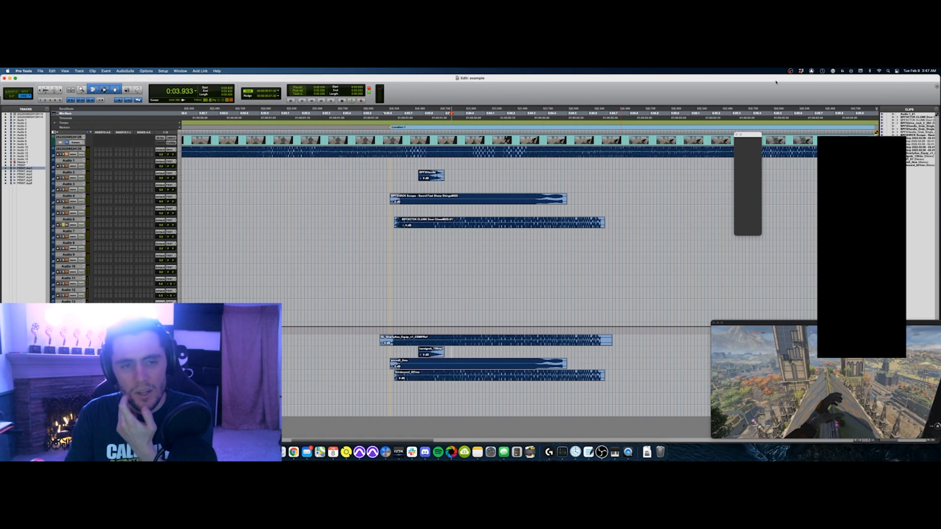
{"action": "key", "text": "super+Tab"}
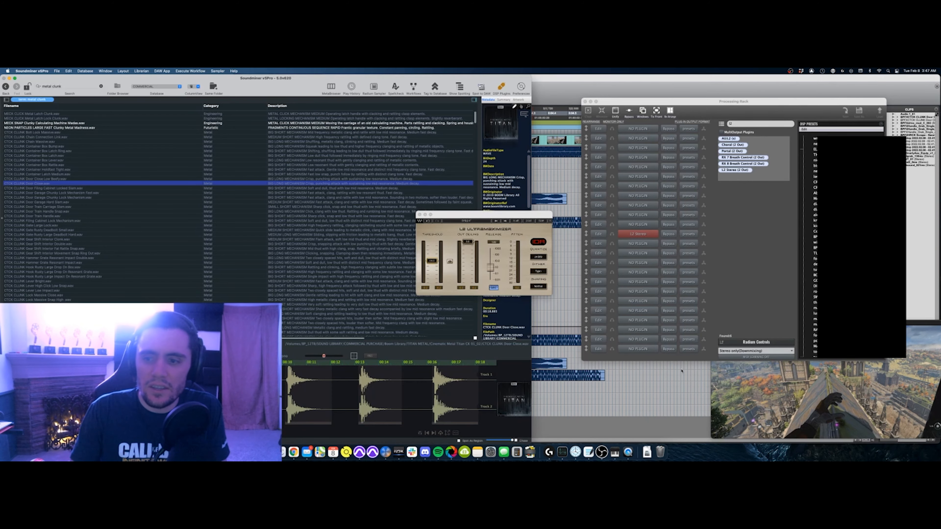
{"action": "left_click", "coordinate": [817, 82]}
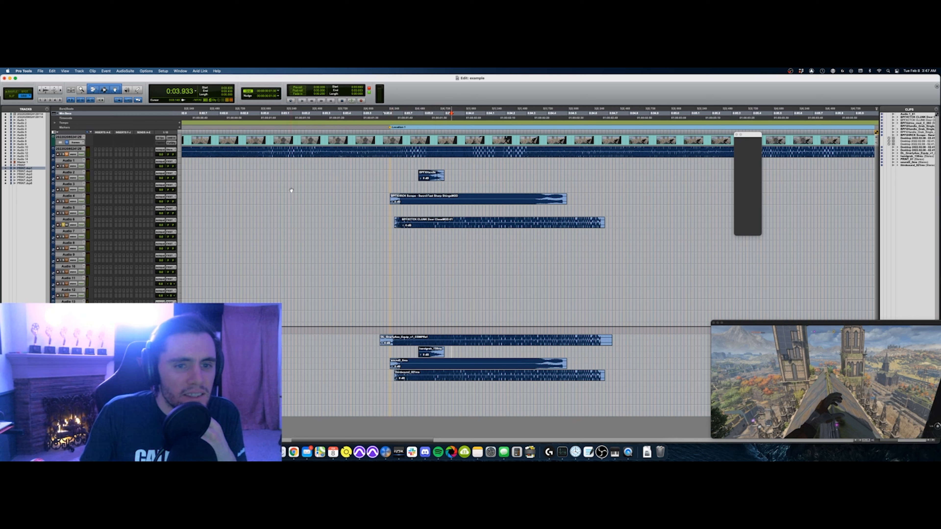
Insert FabFilter Pro-Q 3 on all selected audio tracks and bypass it on every one
{"action": "left_click_drag", "start_coordinate": [363, 160], "coordinate": [354, 314]}
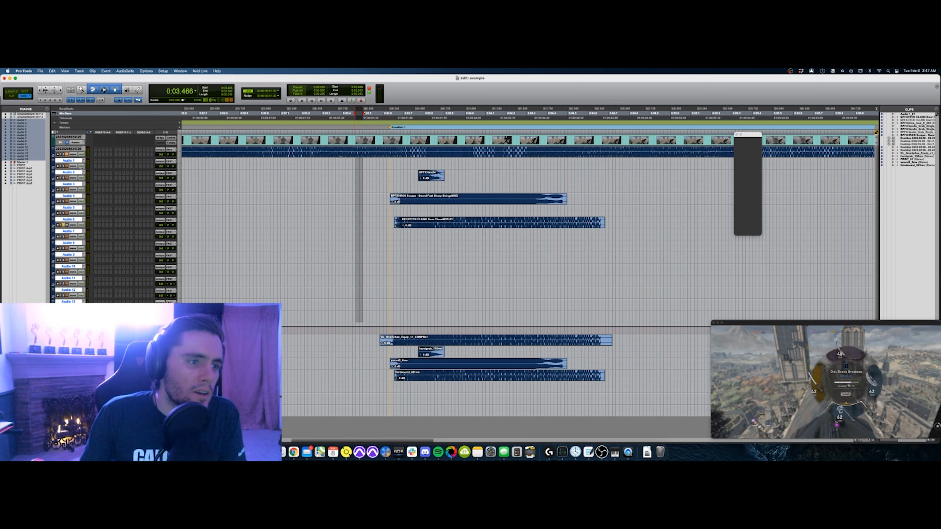
{"action": "left_click", "coordinate": [96, 174]}
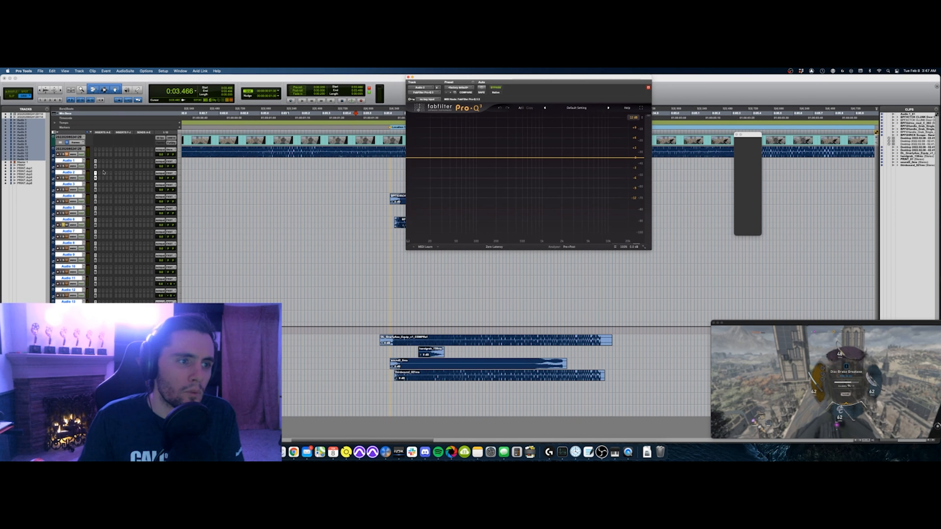
{"action": "left_click", "coordinate": [96, 173], "text": "alt+shift+super"}
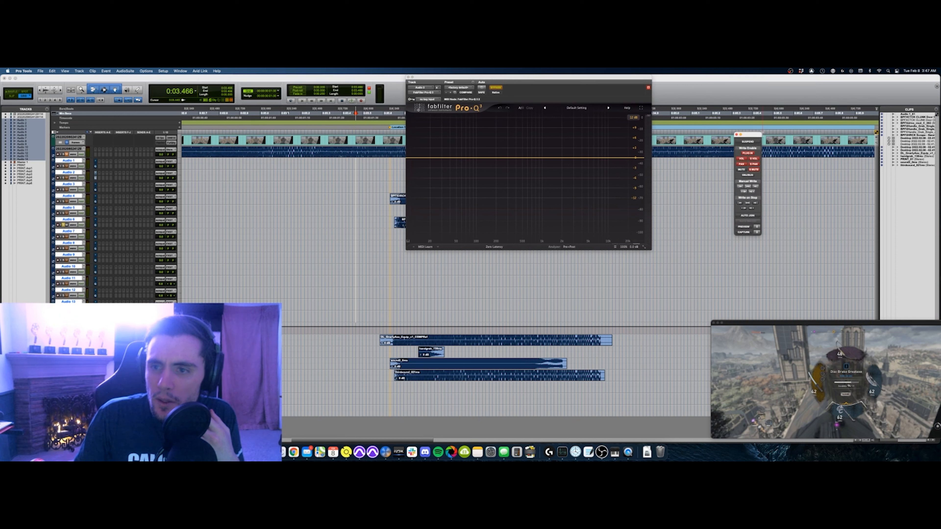
Move the automation window over the Clips list, then enable automation Preview and a writing automation mode on all selected tracks
{"action": "left_click_drag", "start_coordinate": [752, 134], "coordinate": [866, 136]}
{"action": "left_click", "coordinate": [857, 229]}
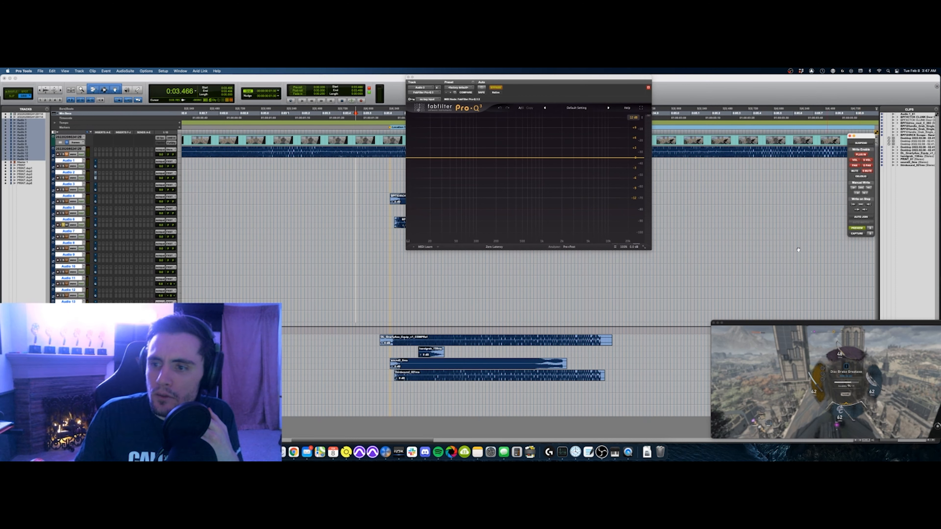
{"action": "left_click", "coordinate": [82, 166], "text": "alt+shift"}
{"action": "left_click", "coordinate": [91, 179]}
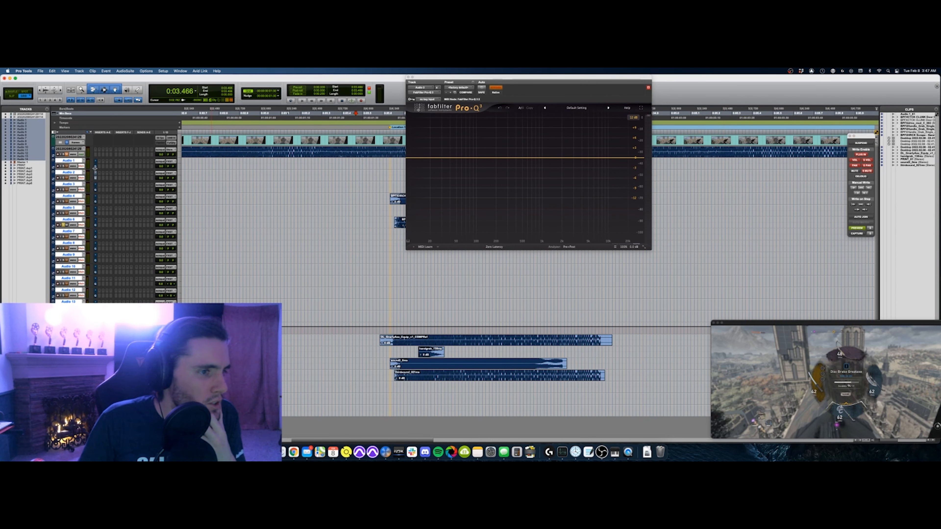
Select track Audio 2 and play the sound layers briefly against the gameplay video
{"action": "scroll", "coordinate": [207, 192], "scroll_direction": "right", "scroll_amount": 5}
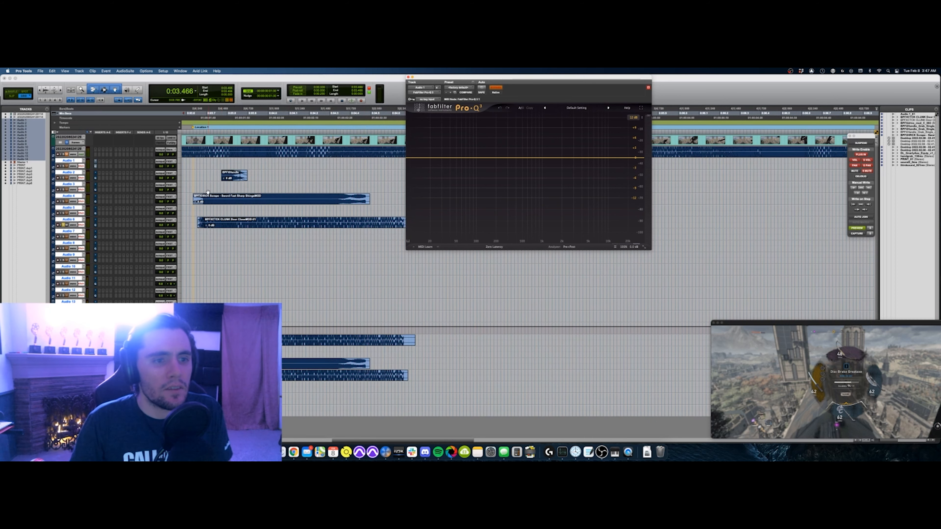
{"action": "left_click", "coordinate": [69, 172]}
{"action": "key", "text": "space"}
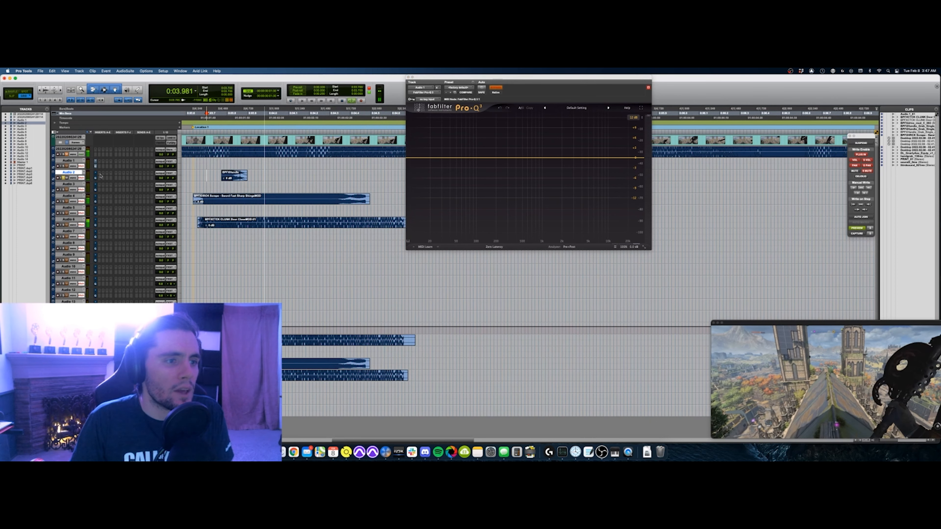
{"action": "key", "text": "space"}
Take Pro-Q 3 on Audio 2 out of bypass, add a deep upper-midrange bell cut and audition it
{"action": "left_click", "coordinate": [95, 178]}
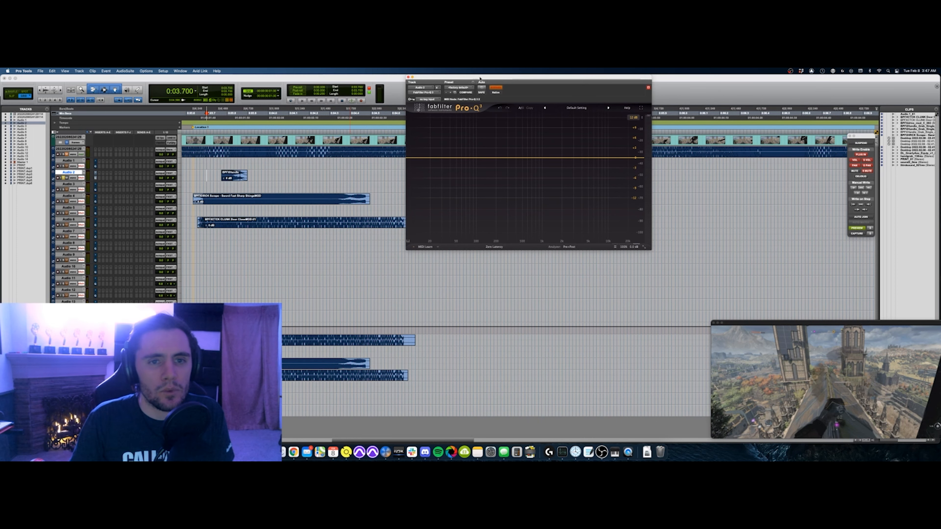
{"action": "left_click", "coordinate": [495, 88]}
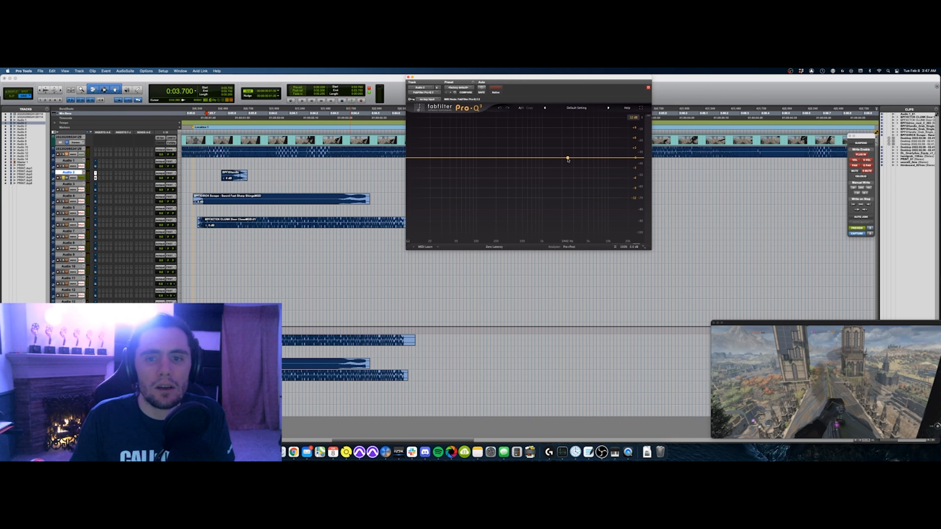
{"action": "left_click_drag", "start_coordinate": [568, 158], "coordinate": [571, 186]}
{"action": "key", "text": "space"}
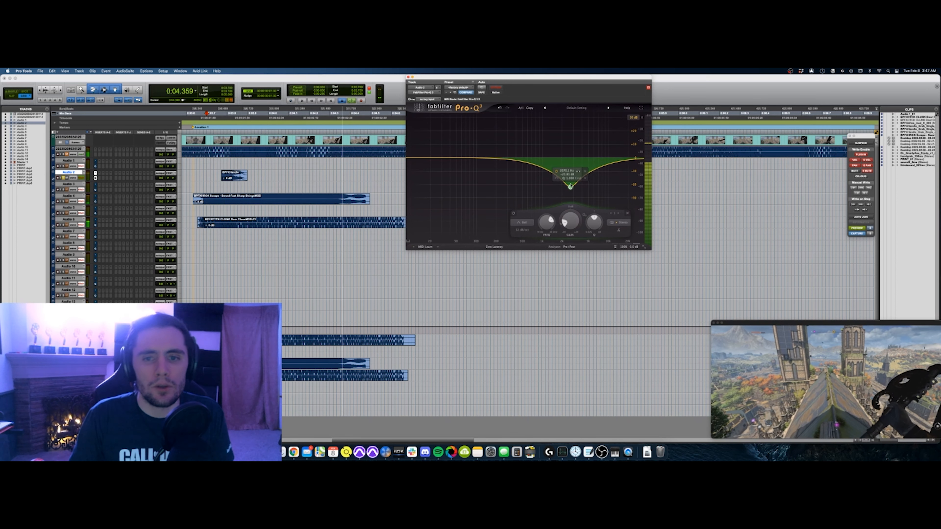
{"action": "key", "text": "space"}
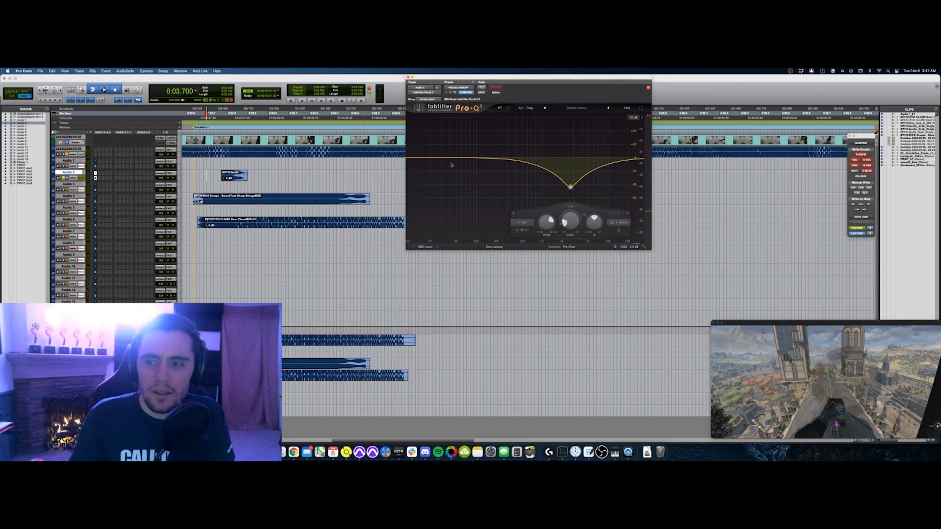
Write the previewed EQ automation across the range around the handgrab clip on Audio 2, and play the layers back
{"action": "left_click_drag", "start_coordinate": [200, 175], "coordinate": [292, 175]}
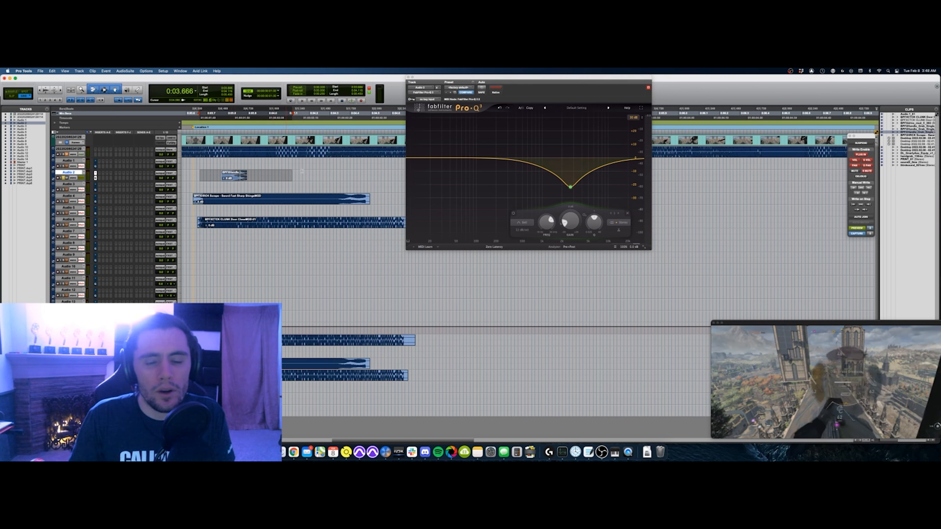
{"action": "left_click", "coordinate": [860, 188]}
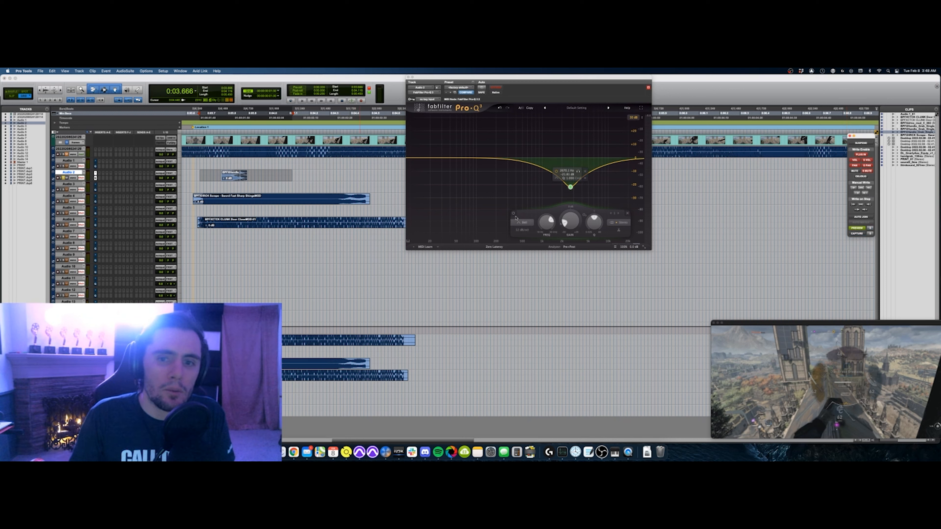
{"action": "left_click", "coordinate": [203, 200]}
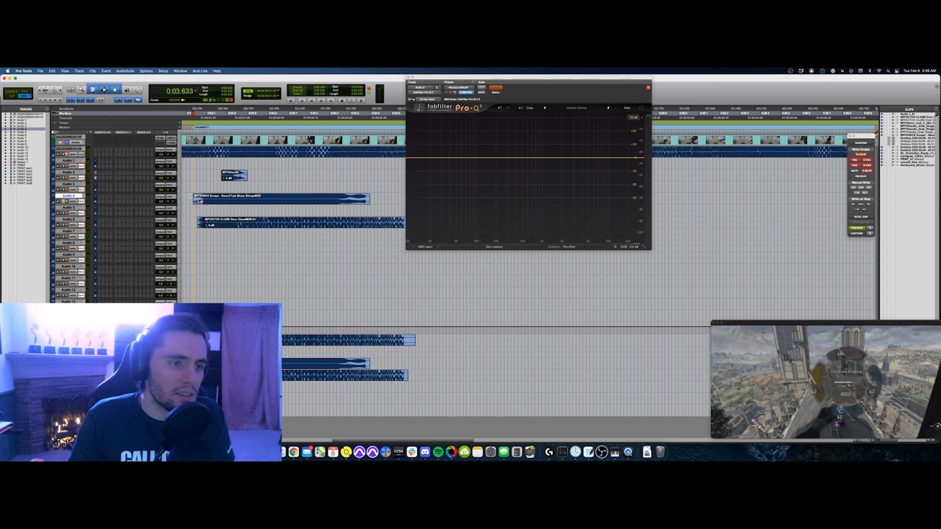
{"action": "key", "text": "space"}
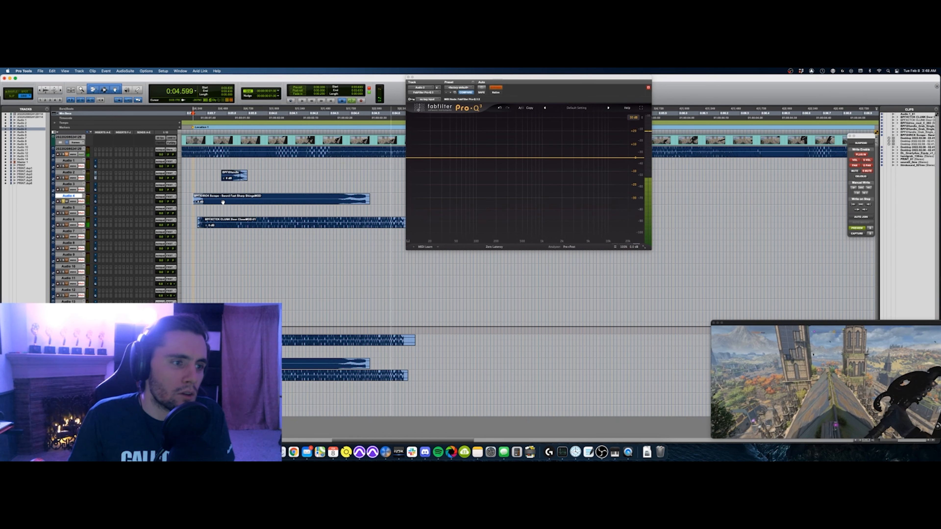
{"action": "key", "text": "space"}
Try a strong high-shelf cut in Pro-Q 3 on Audio 4 for the sword scrape clip, adjusting it during playback
{"action": "left_click", "coordinate": [222, 202]}
{"action": "left_click", "coordinate": [95, 201]}
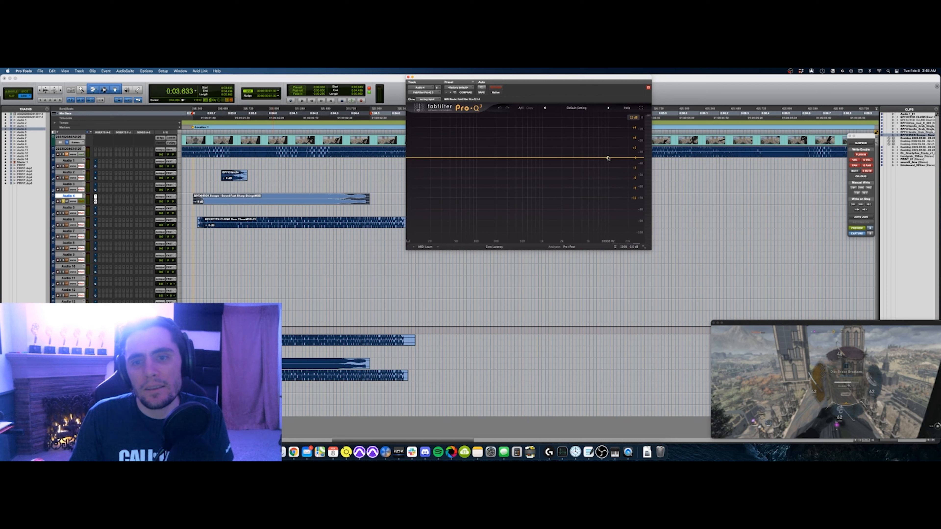
{"action": "left_click_drag", "start_coordinate": [610, 158], "coordinate": [587, 212]}
{"action": "key", "text": "space"}
{"action": "left_click_drag", "start_coordinate": [588, 169], "coordinate": [575, 203]}
{"action": "key", "text": "space"}
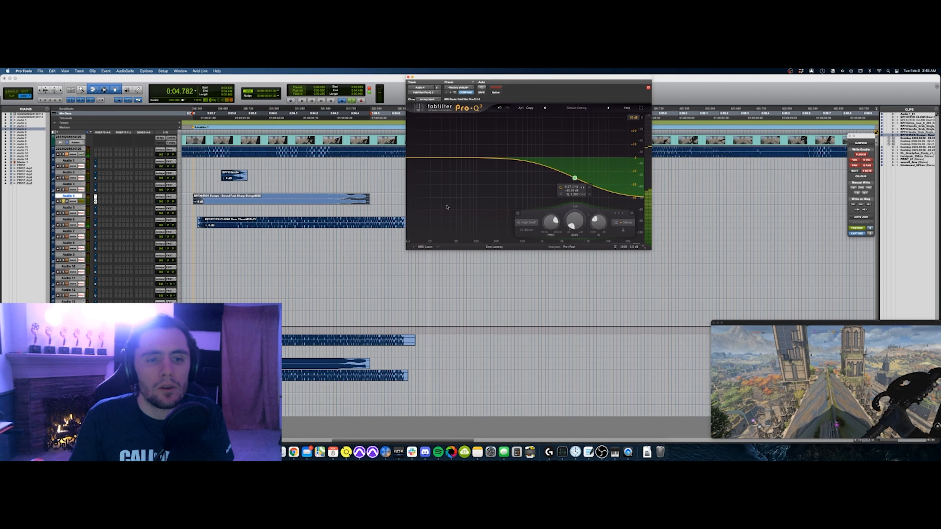
Play the layers from before the marker with the high-shelf cut previewed, and save the session
{"action": "left_click", "coordinate": [185, 195]}
{"action": "key", "text": "space"}
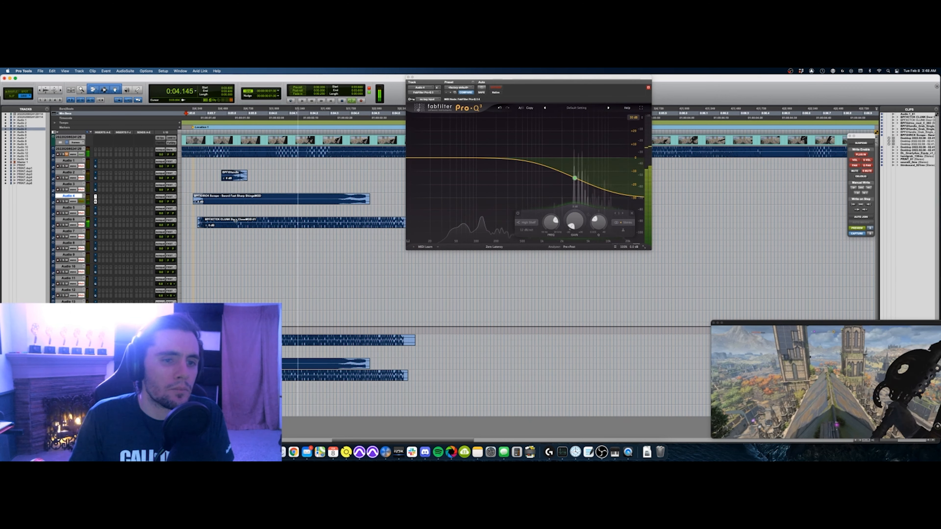
{"action": "key", "text": "space"}
{"action": "key", "text": "super+s"}
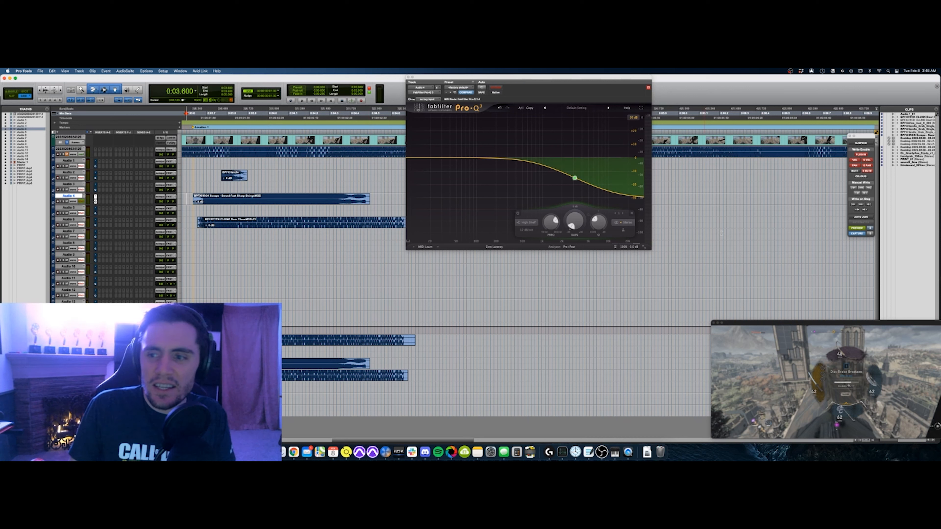
Switch automation Preview off and back on, place the cursor inside the handgrab clip and save the session
{"action": "left_click", "coordinate": [856, 228]}
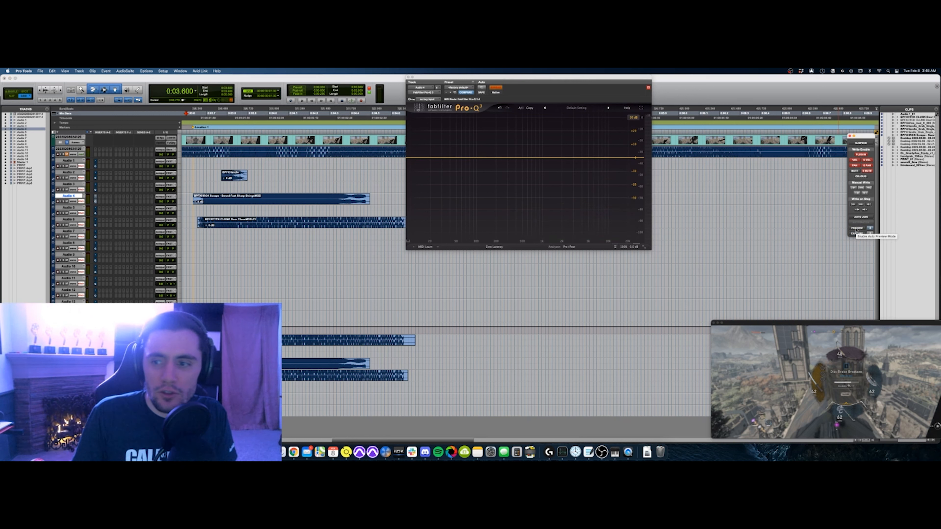
{"action": "left_click", "coordinate": [854, 229]}
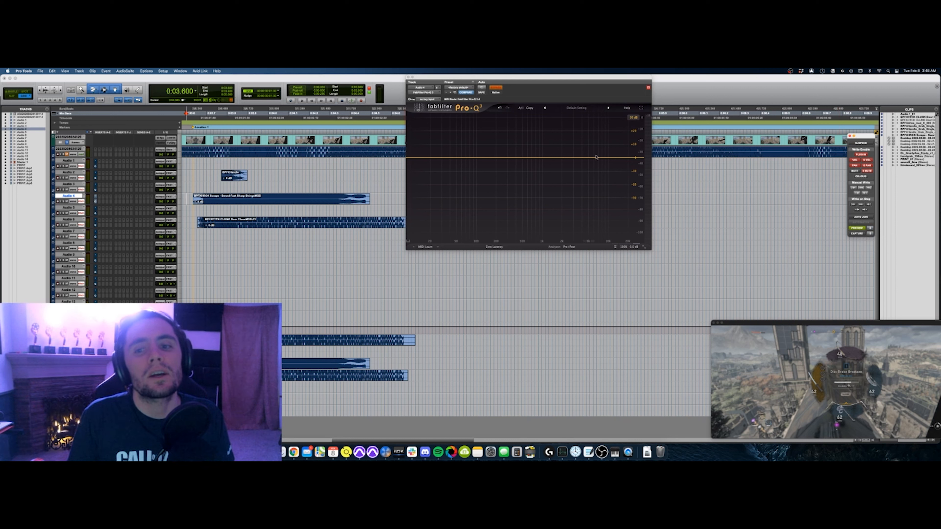
{"action": "left_click", "coordinate": [232, 172]}
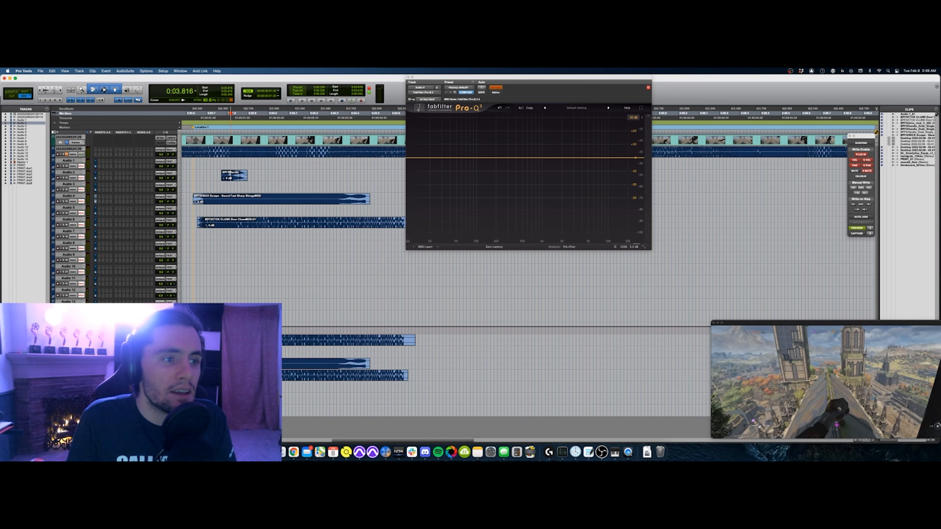
{"action": "left_click", "coordinate": [95, 178]}
{"action": "left_click", "coordinate": [96, 179]}
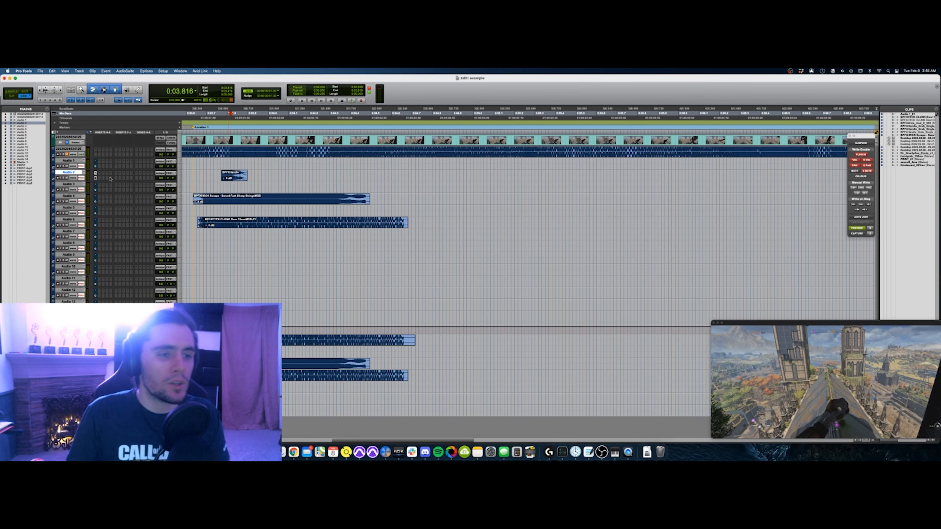
{"action": "left_click", "coordinate": [192, 179]}
{"action": "key", "text": "super+s"}
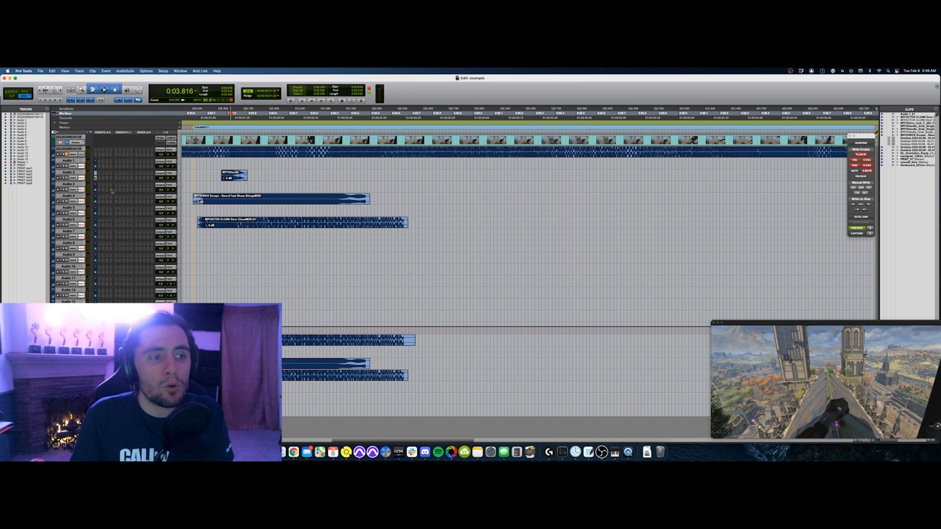
Examine which Pro-Q 3 parameters on Audio 2 are enabled for plug-in automation, leaving the list unchanged
{"action": "left_click", "coordinate": [96, 178]}
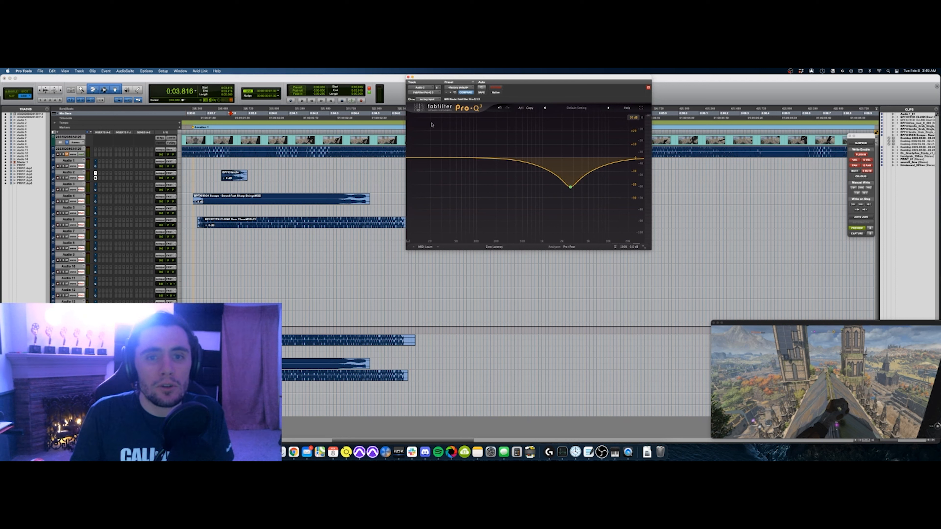
{"action": "left_click", "coordinate": [481, 89]}
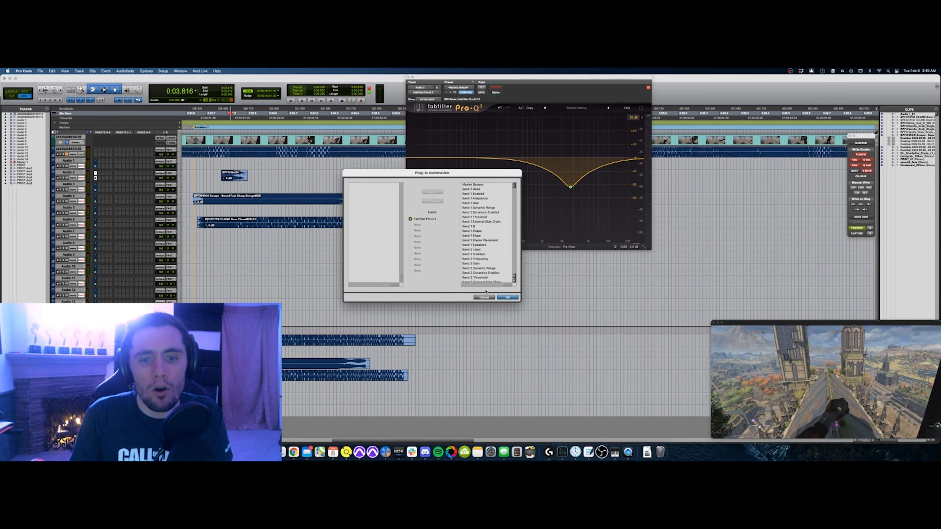
{"action": "scroll", "coordinate": [479, 275], "scroll_direction": "down", "scroll_amount": 20}
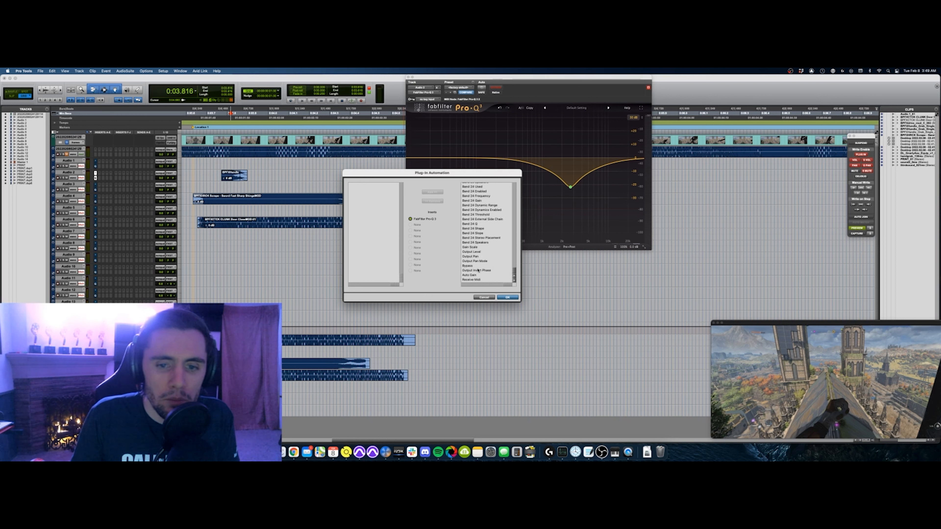
{"action": "scroll", "coordinate": [475, 263], "scroll_direction": "up", "scroll_amount": 15}
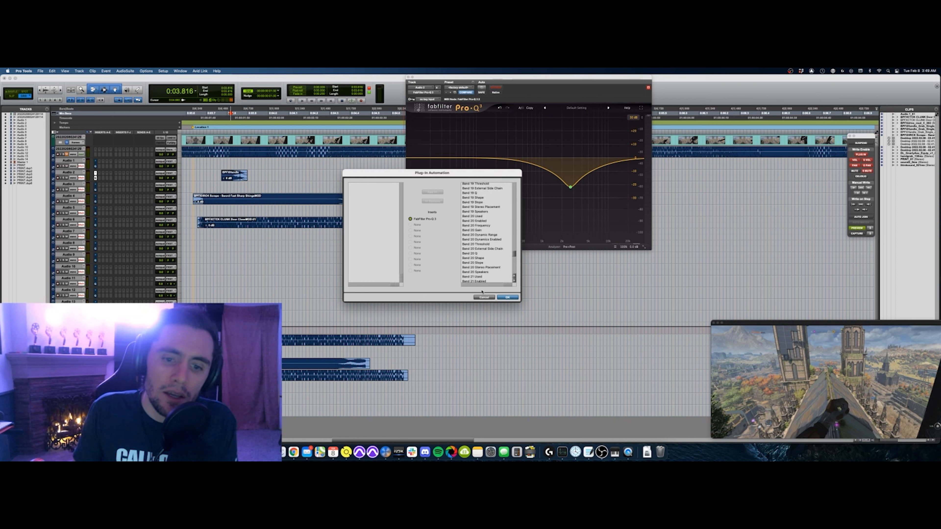
{"action": "left_click", "coordinate": [483, 297]}
Check the automation options in the Mixing preferences without changing them, and close the Pro-Q 3 window
{"action": "left_click", "coordinate": [52, 71]}
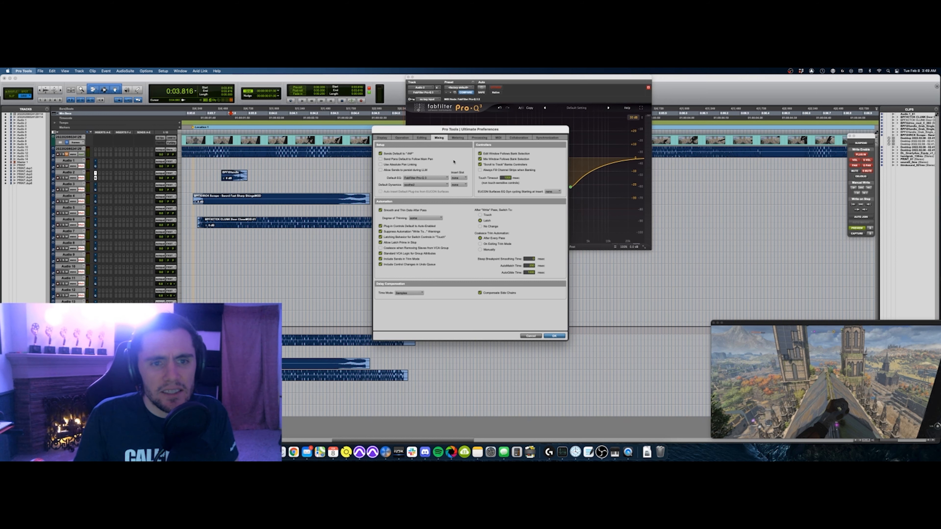
{"action": "left_click", "coordinate": [530, 336]}
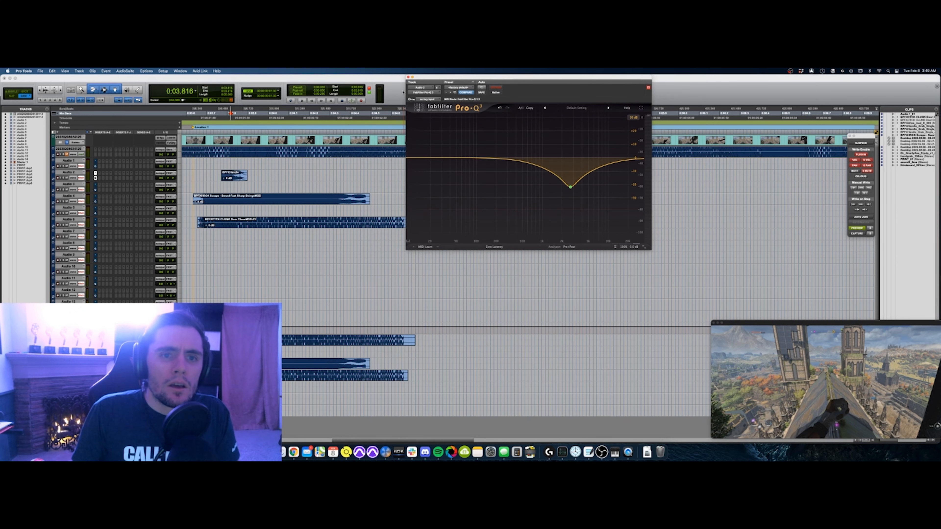
{"action": "left_click", "coordinate": [409, 77]}
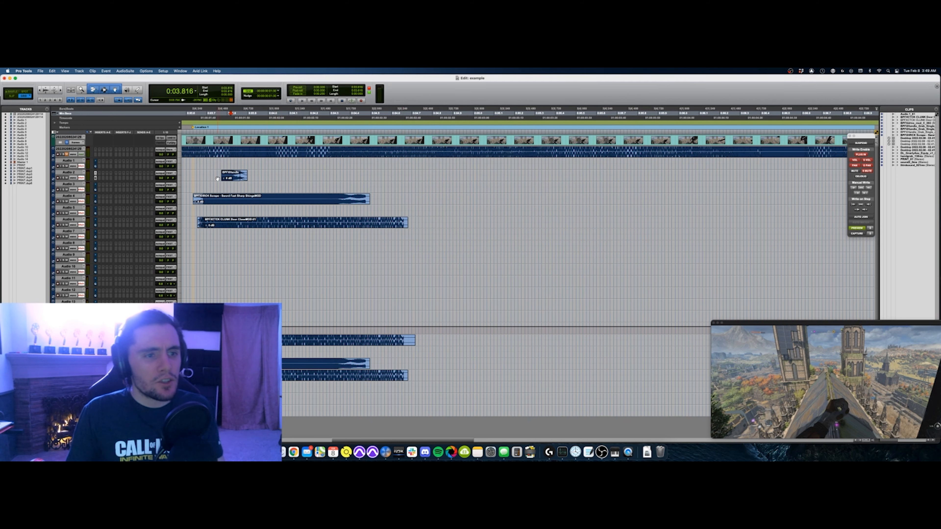
Set Elastic Audio to Polyphonic on all selected audio tracks, enlarging the tracks for the change and restoring their small height
{"action": "left_click_drag", "start_coordinate": [191, 316], "coordinate": [194, 164]}
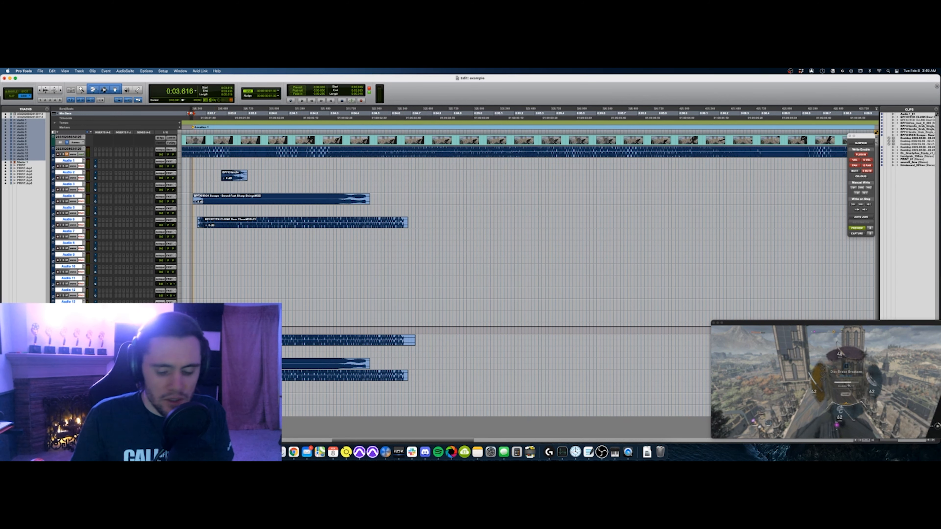
{"action": "key", "text": "ctrl+Up"}
{"action": "left_click", "coordinate": [61, 181], "text": "alt+shift"}
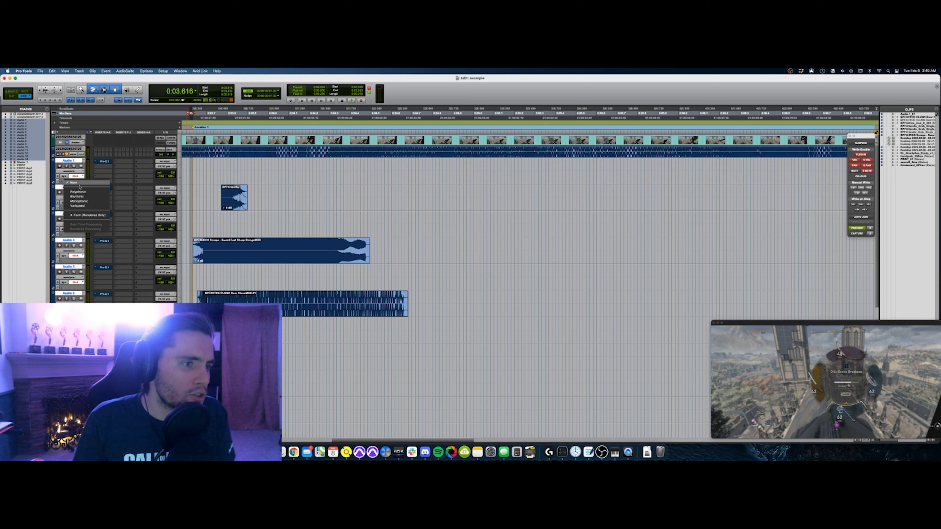
{"action": "left_click", "coordinate": [81, 192], "text": "alt+shift"}
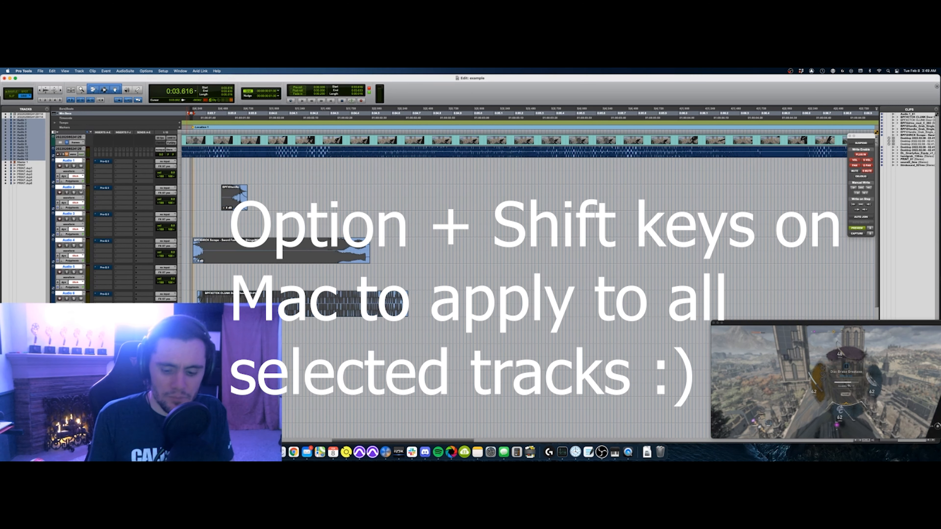
{"action": "key", "text": "ctrl+Down"}
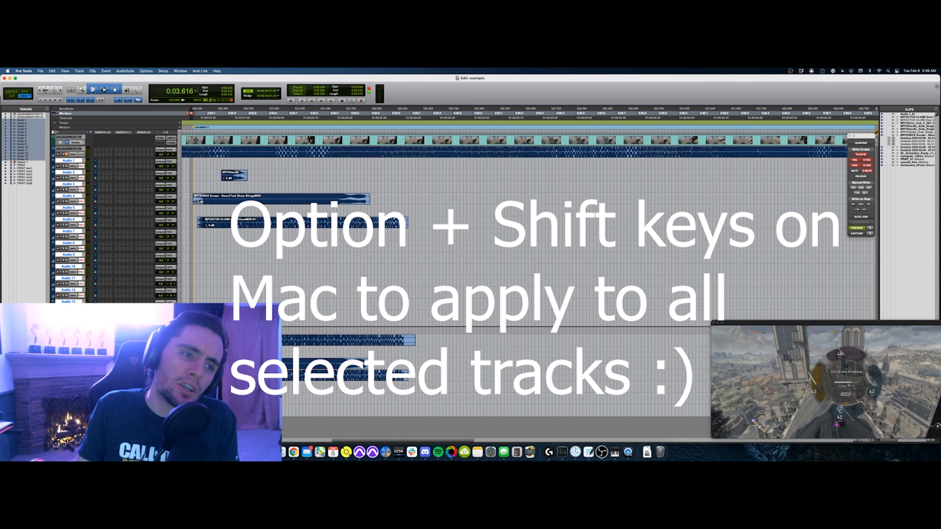
Solo Audio 4 and play the session from just before the sword scrape clip
{"action": "left_click", "coordinate": [188, 197]}
{"action": "key", "text": "shift+s"}
{"action": "key", "text": "space"}
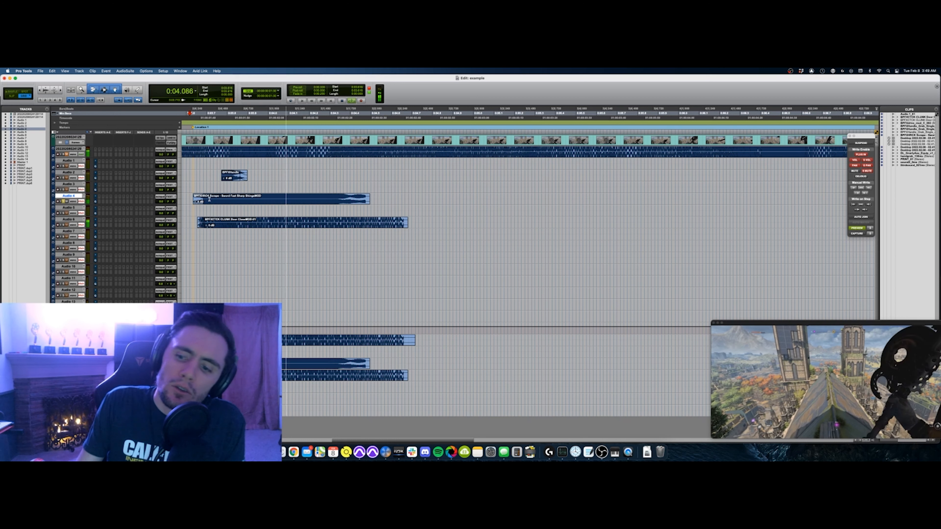
{"action": "key", "text": "space"}
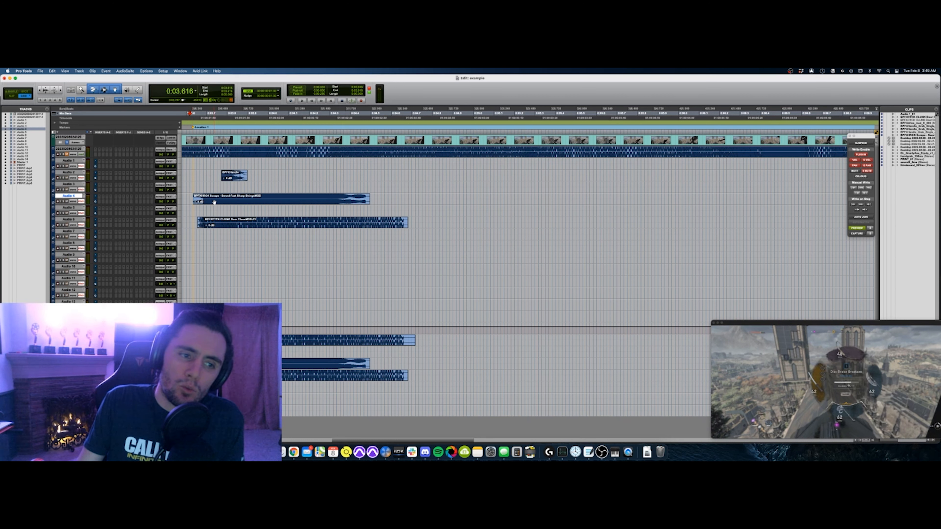
Open Elastic Properties for the sword scrape clip on Audio 4, enter a pitch shift and play the clip back
{"action": "double_click", "coordinate": [235, 197]}
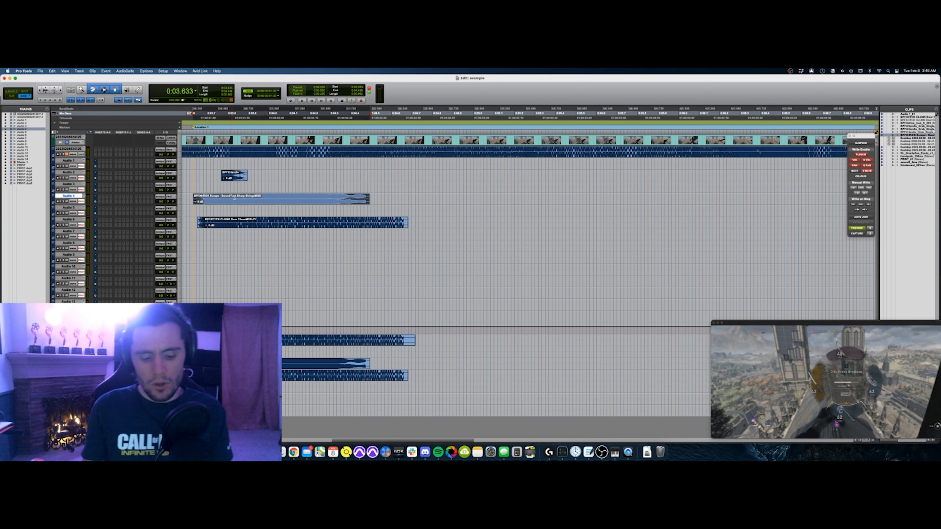
{"action": "key", "text": "alt+KP_5"}
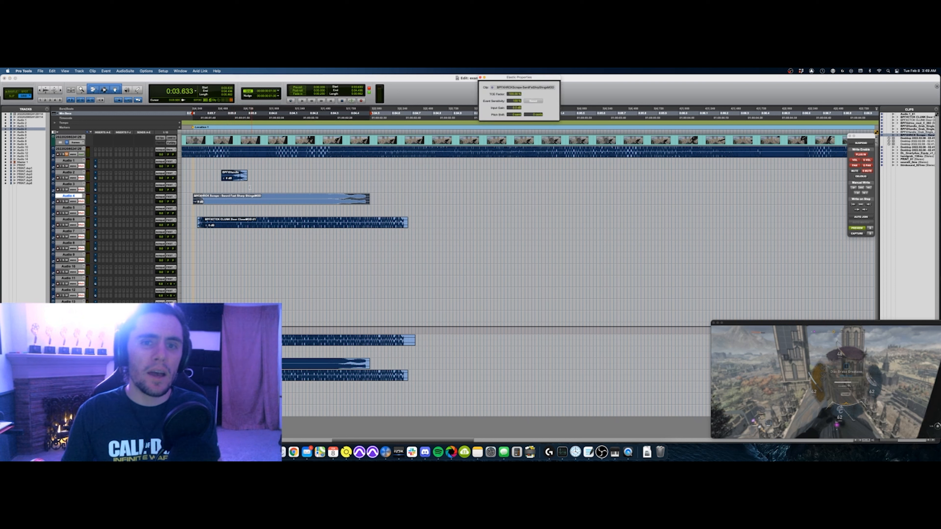
{"action": "left_click", "coordinate": [92, 70]}
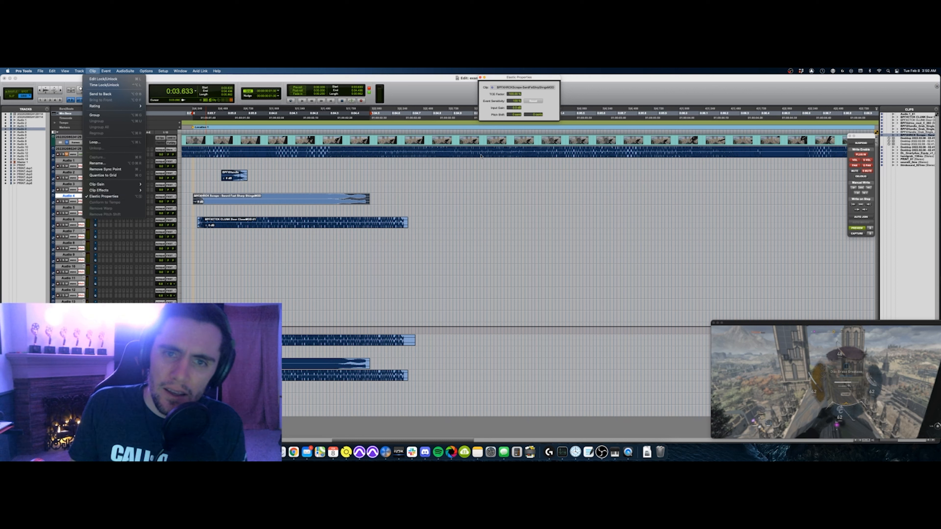
{"action": "left_click", "coordinate": [526, 82]}
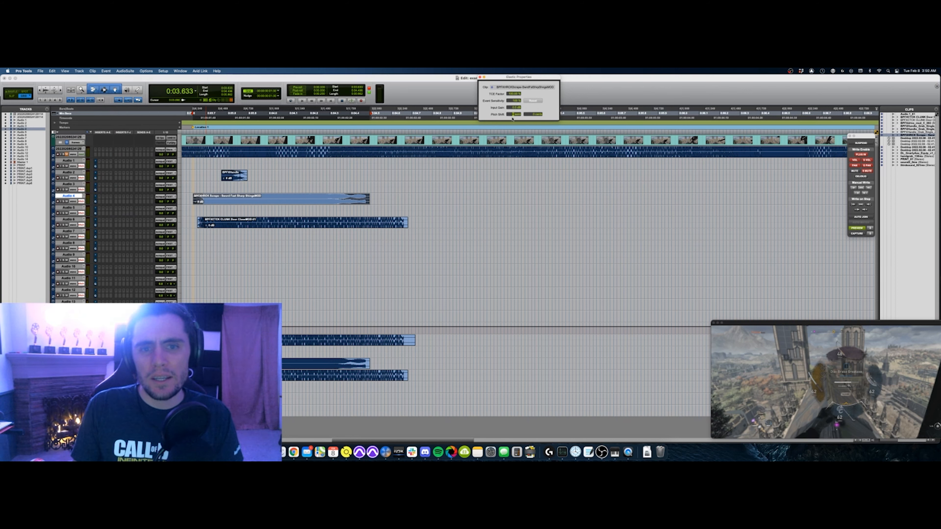
{"action": "key", "text": "Return"}
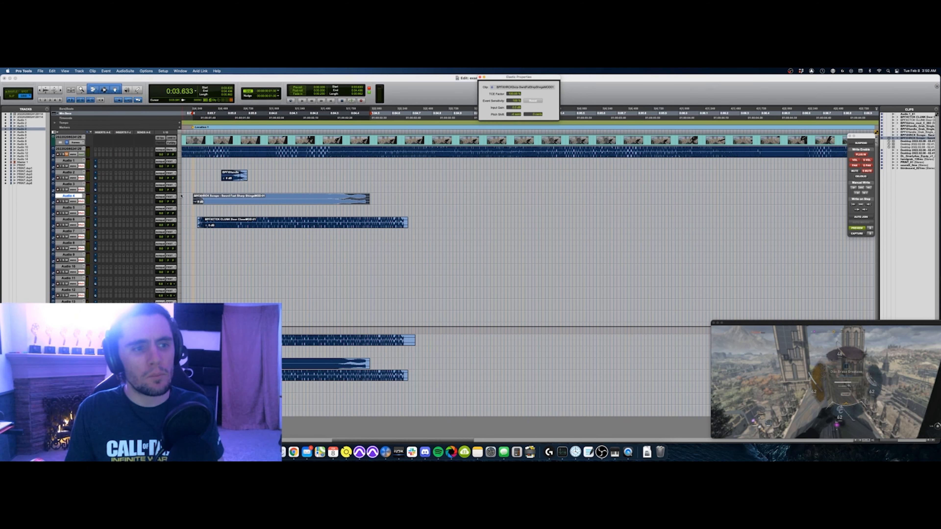
{"action": "left_click", "coordinate": [187, 198]}
{"action": "key", "text": "space"}
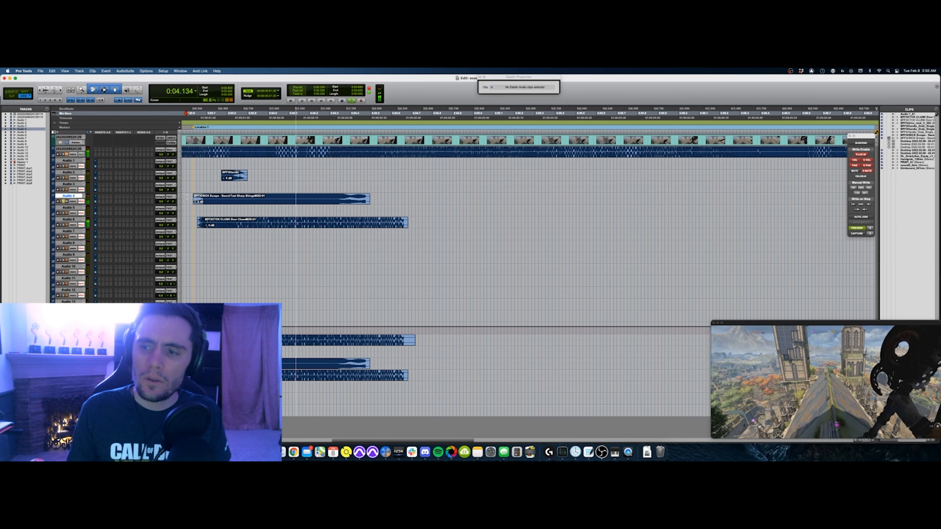
{"action": "key", "text": "space"}
Reselect the sword scrape clip, enter a different pitch shift in Elastic Properties and audition it
{"action": "double_click", "coordinate": [225, 198]}
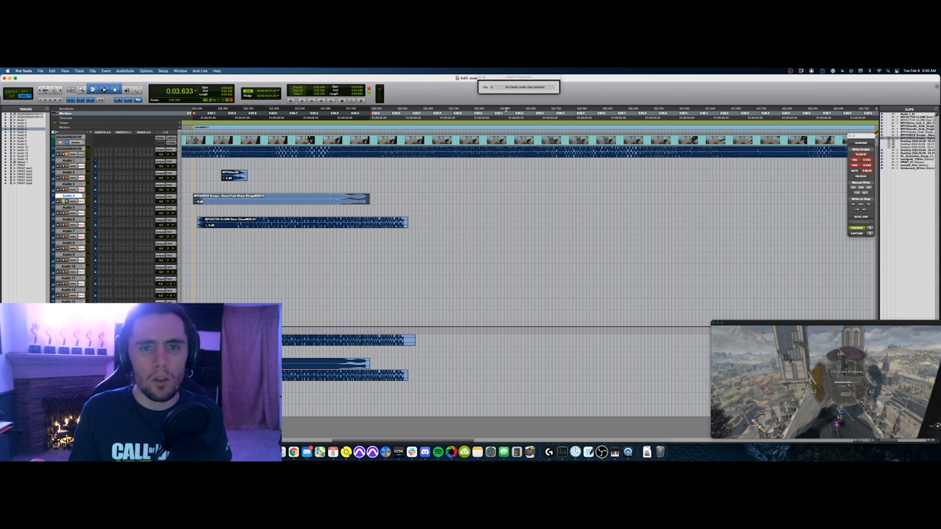
{"action": "left_click", "coordinate": [513, 114]}
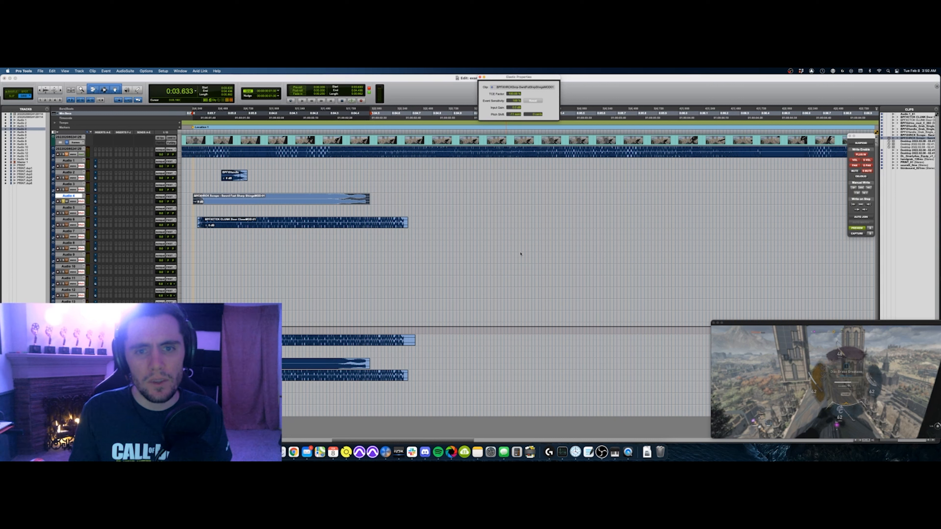
{"action": "left_click", "coordinate": [513, 114]}
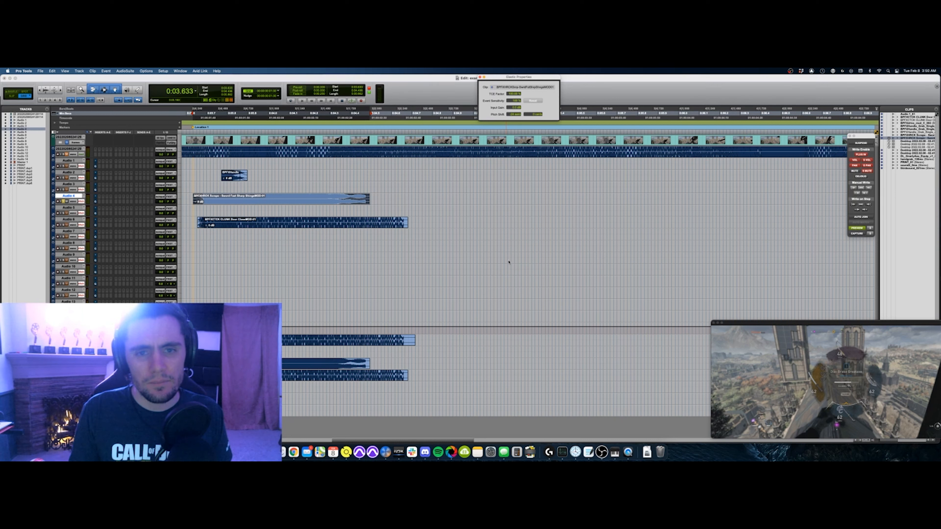
{"action": "key", "text": "space"}
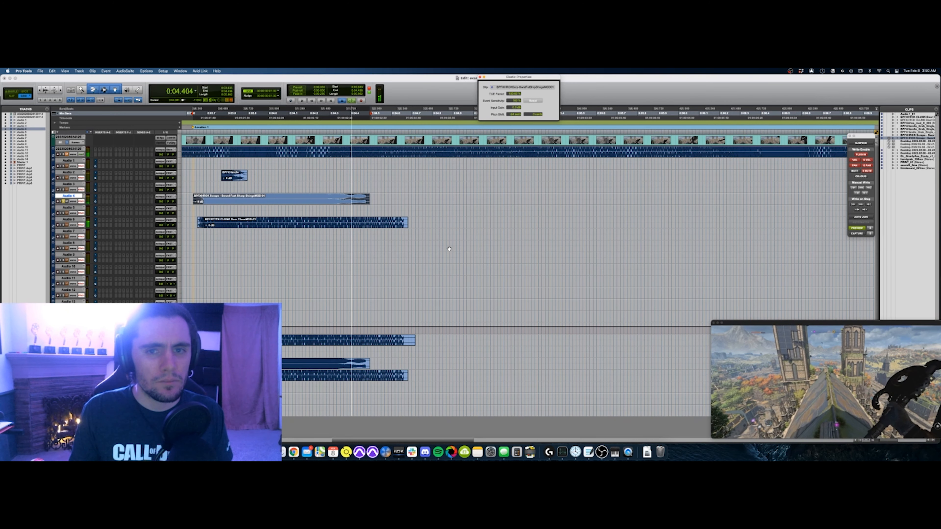
{"action": "key", "text": "space"}
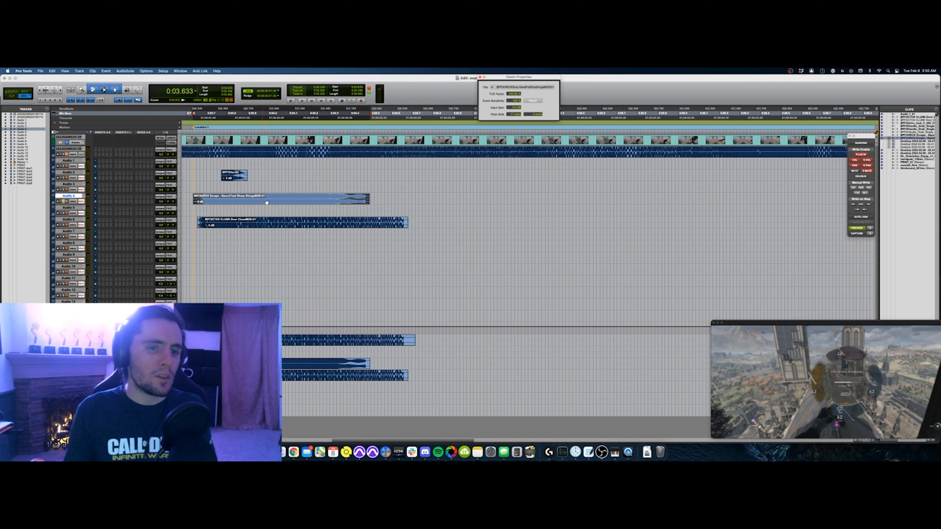
Use the Trimmer in TCE mode to compress the sword scrape clip to roughly 60% of its length and play it back
{"action": "left_click", "coordinate": [275, 198]}
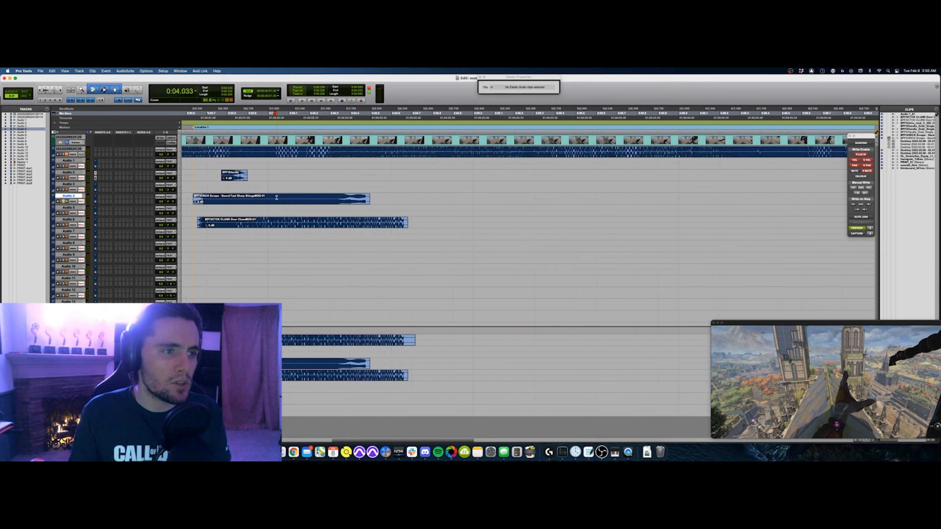
{"action": "key", "text": "F6"}
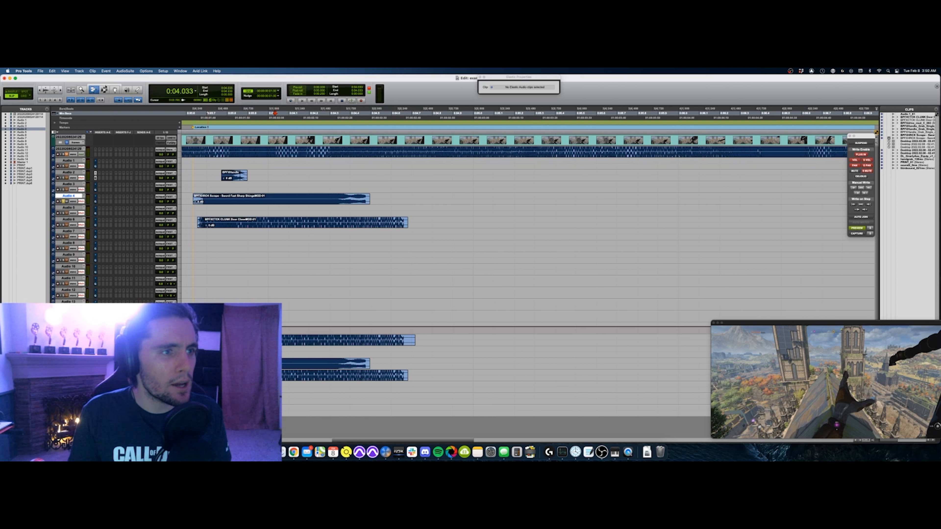
{"action": "left_click", "coordinate": [104, 89]}
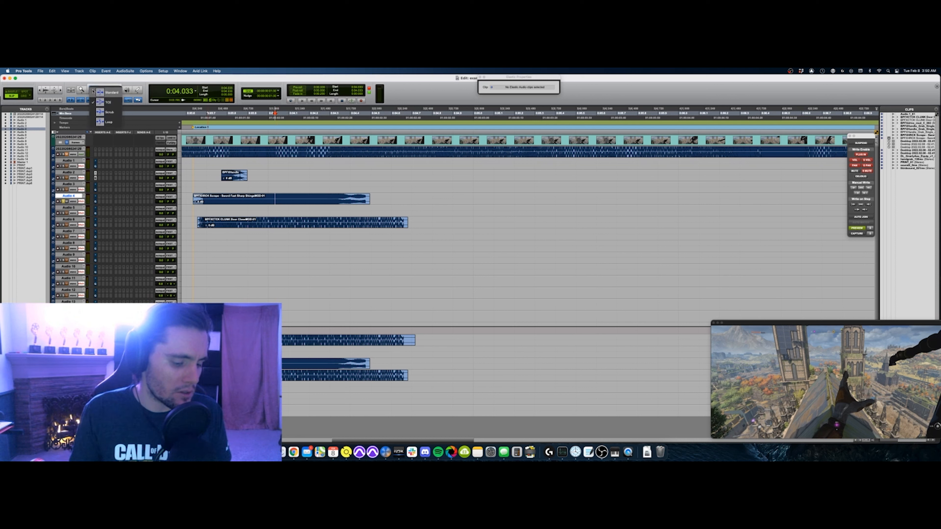
{"action": "left_click", "coordinate": [97, 92]}
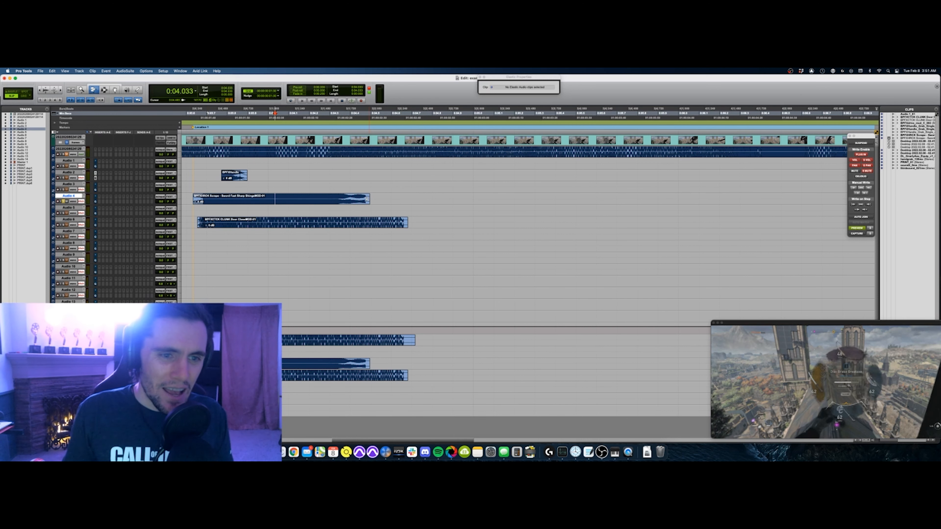
{"action": "left_click_drag", "start_coordinate": [366, 199], "coordinate": [359, 200]}
{"action": "left_click_drag", "start_coordinate": [359, 199], "coordinate": [302, 200]}
{"action": "key", "text": "space"}
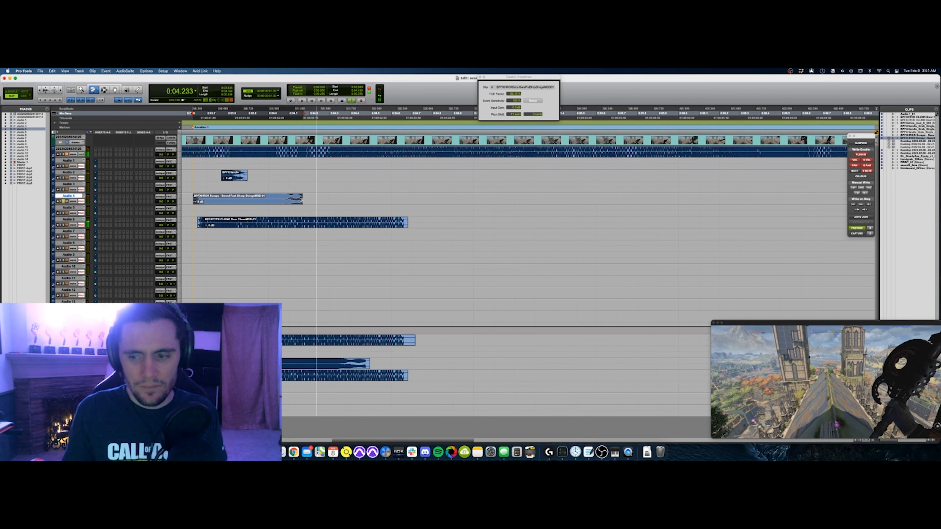
{"action": "key", "text": "space"}
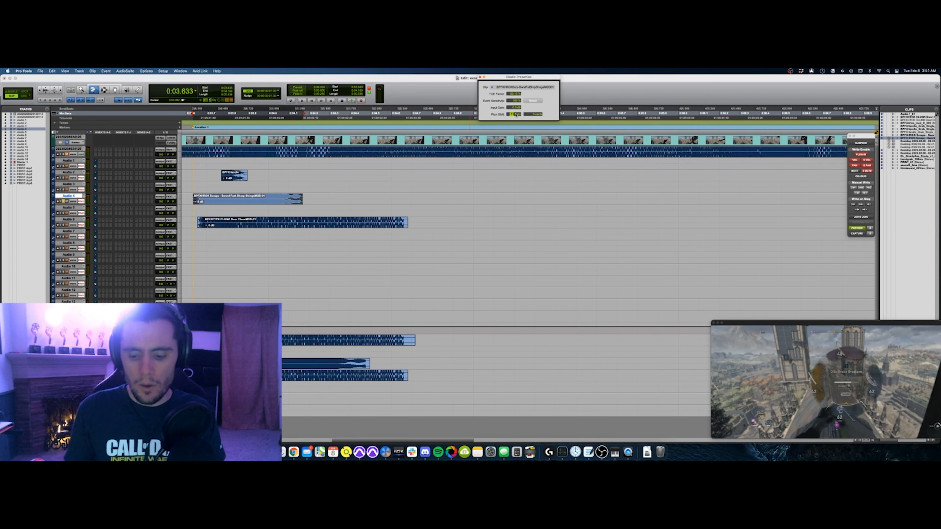
Try another pitch shift on the time-compressed sword scrape clip, audition it and undo the pitch change
{"action": "key", "text": "Return"}
{"action": "key", "text": "space"}
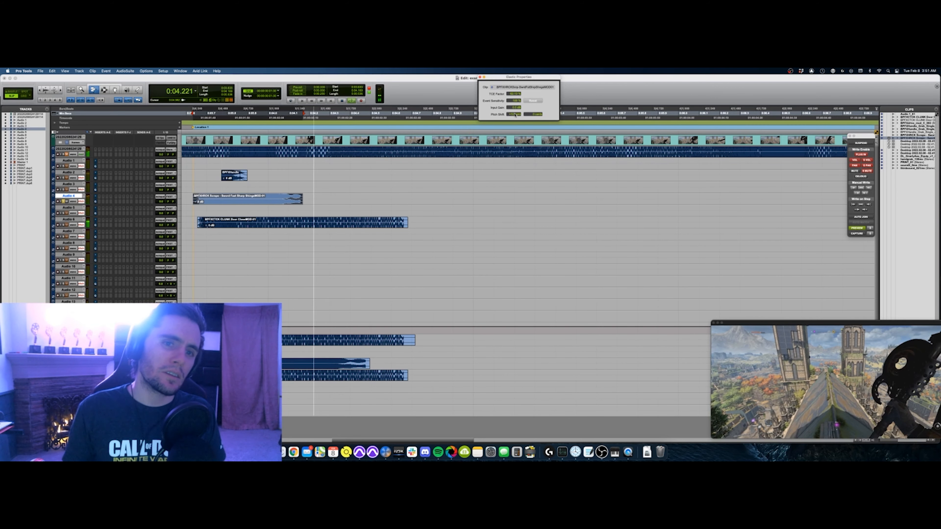
{"action": "key", "text": "space"}
{"action": "key", "text": "super+z"}
{"action": "key", "text": "space"}
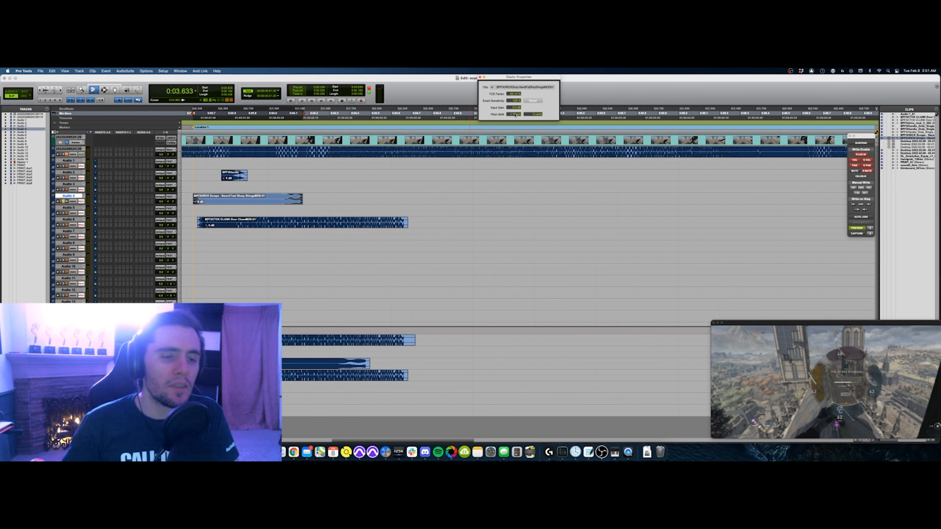
Activate the Smart Tool and clear the clip selection by placing the cursor on Audio 5
{"action": "left_click", "coordinate": [116, 86]}
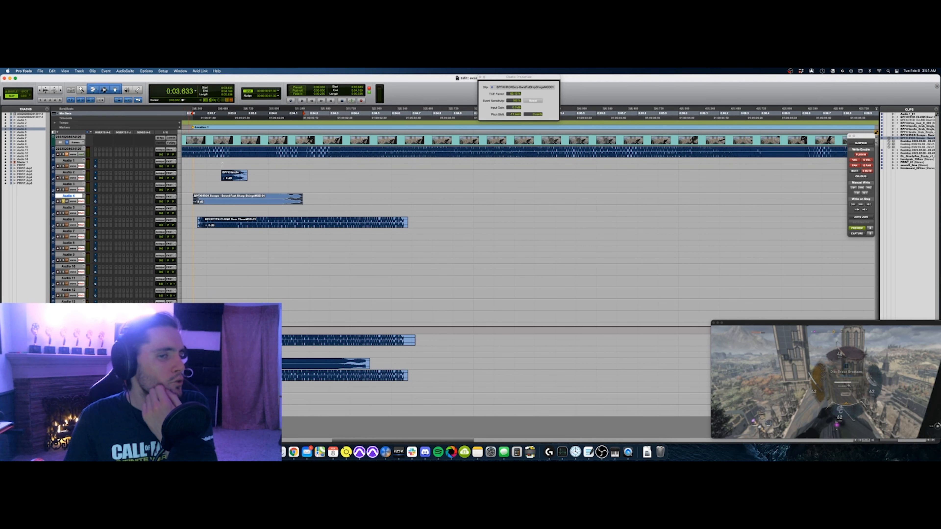
{"action": "left_click", "coordinate": [275, 208]}
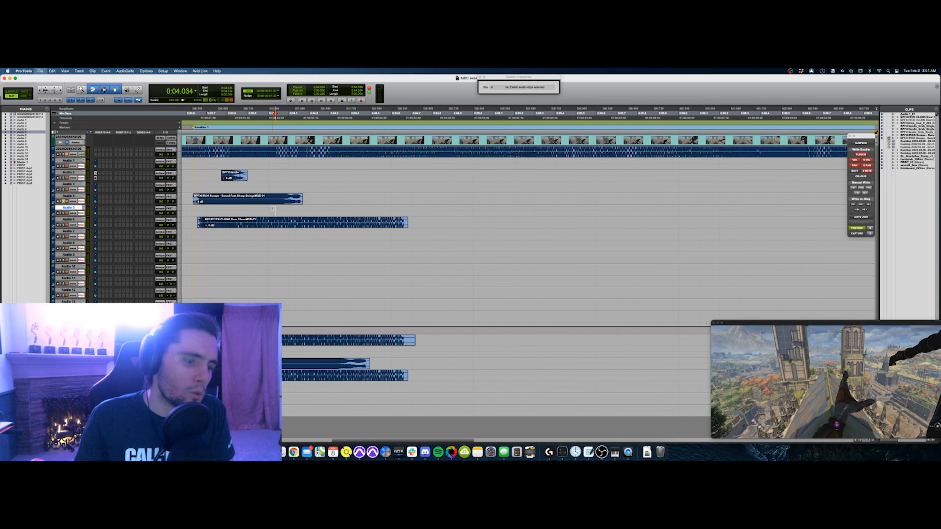
Try trimming the sword scrape clip's start and its end to the cursor, undoing each trim
{"action": "left_click", "coordinate": [205, 198]}
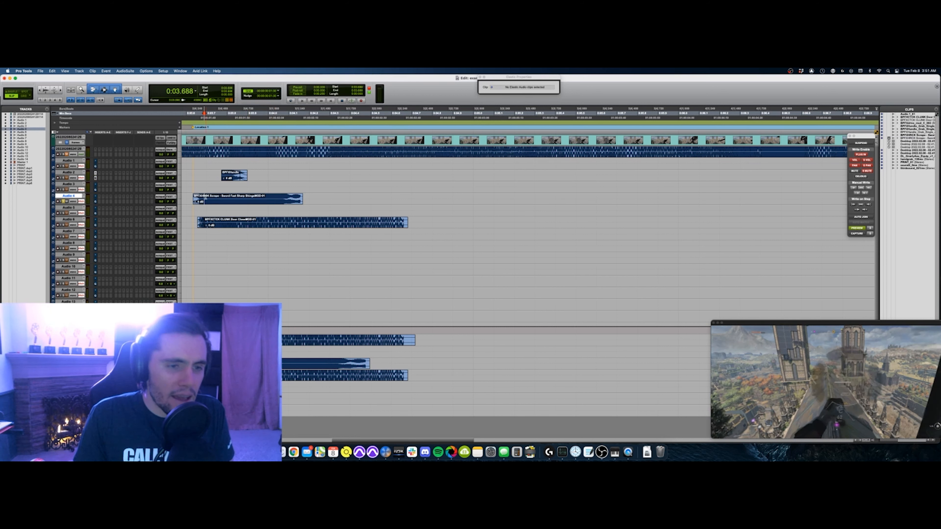
{"action": "key", "text": "a"}
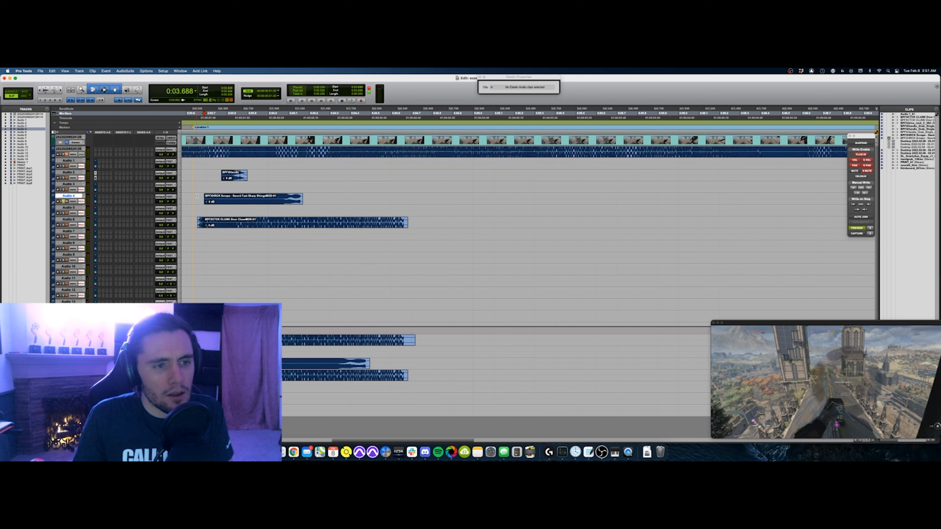
{"action": "key", "text": "super+z"}
{"action": "left_click", "coordinate": [222, 198]}
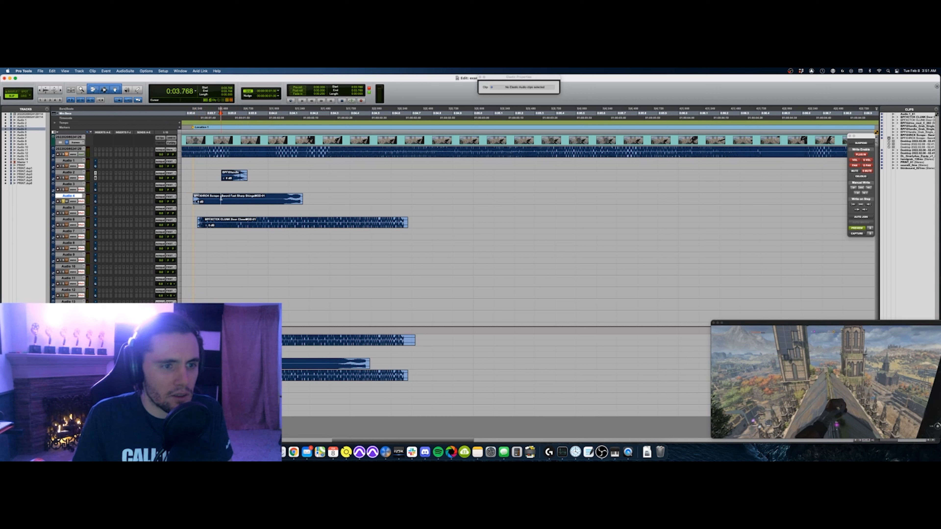
{"action": "key", "text": "s"}
{"action": "key", "text": "super+z"}
Try fading the sword scrape clip in up to the cursor and out from the cursor, undoing each fade
{"action": "left_click", "coordinate": [203, 197]}
{"action": "key", "text": "d"}
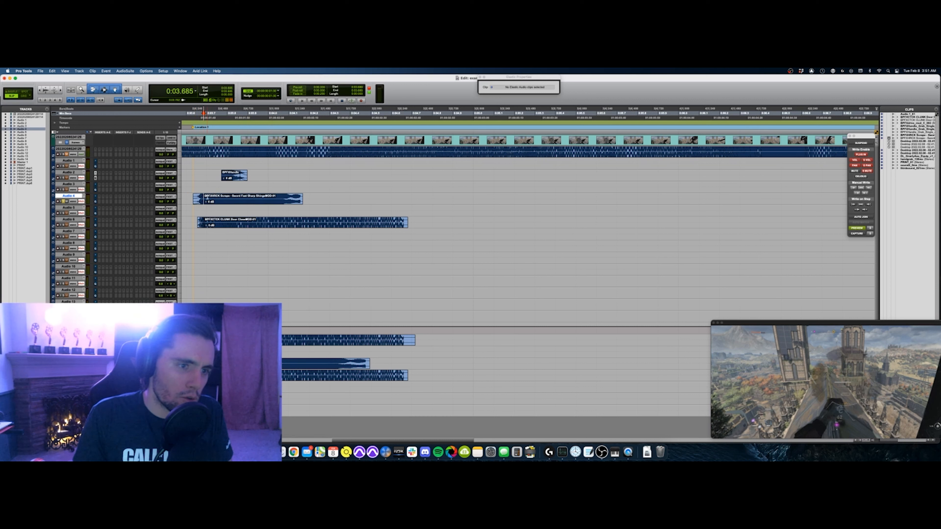
{"action": "key", "text": "super+z"}
{"action": "left_click", "coordinate": [220, 197]}
{"action": "key", "text": "g"}
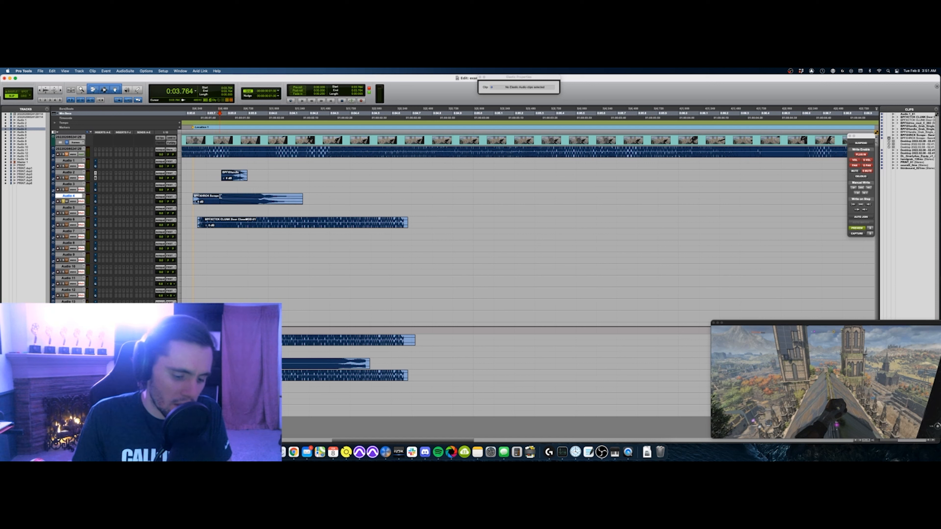
{"action": "key", "text": "super+z"}
Select across the sword scrape clip, try the short fade-in to the cursor twice more and undo both fades
{"action": "left_click_drag", "start_coordinate": [188, 197], "coordinate": [363, 202]}
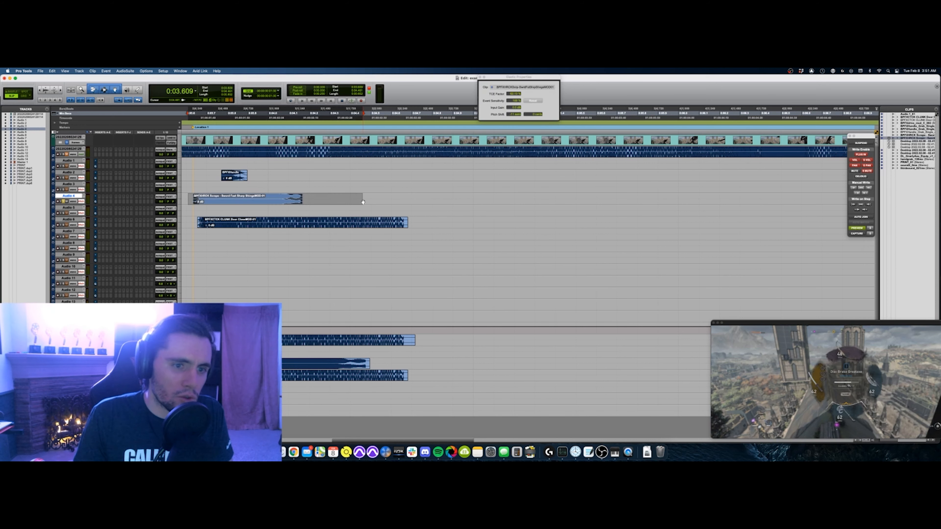
{"action": "left_click", "coordinate": [206, 197]}
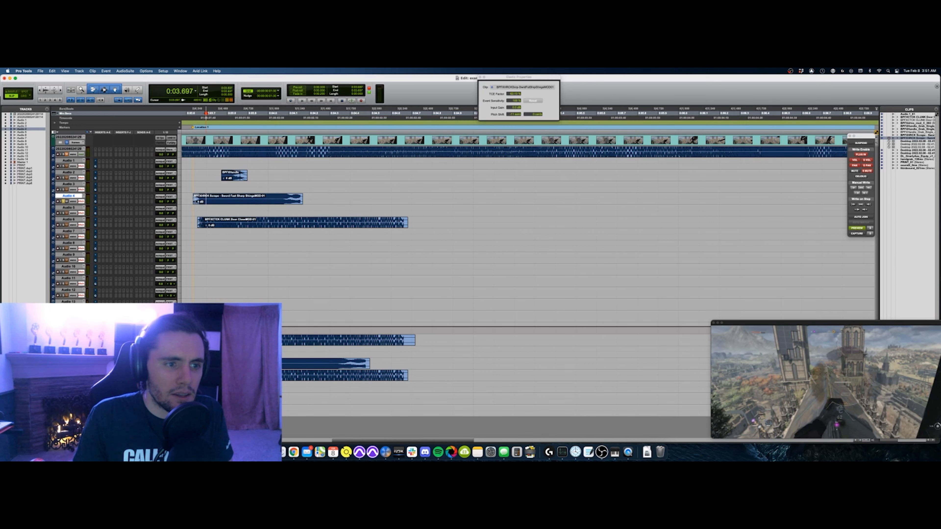
{"action": "key", "text": "d"}
{"action": "left_click", "coordinate": [190, 197]}
{"action": "key", "text": "super+z"}
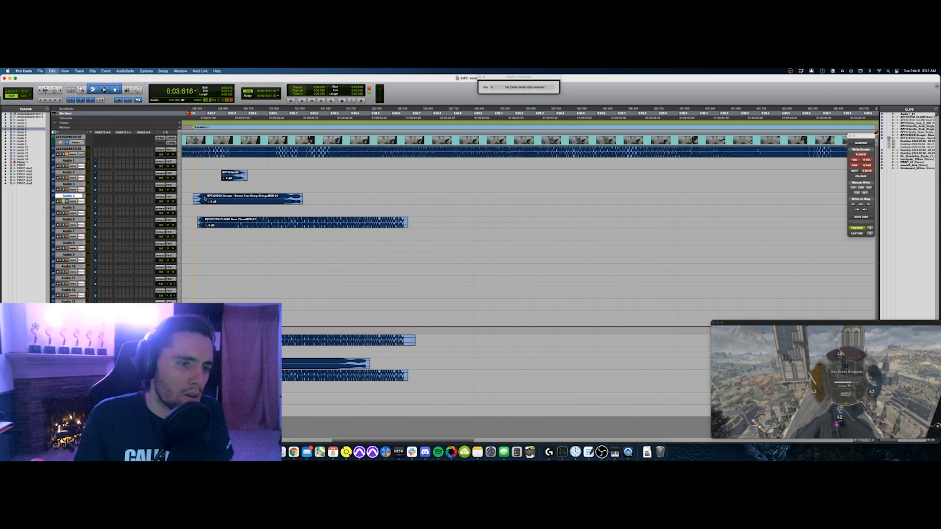
{"action": "left_click", "coordinate": [205, 197]}
{"action": "key", "text": "d"}
{"action": "key", "text": "super+z"}
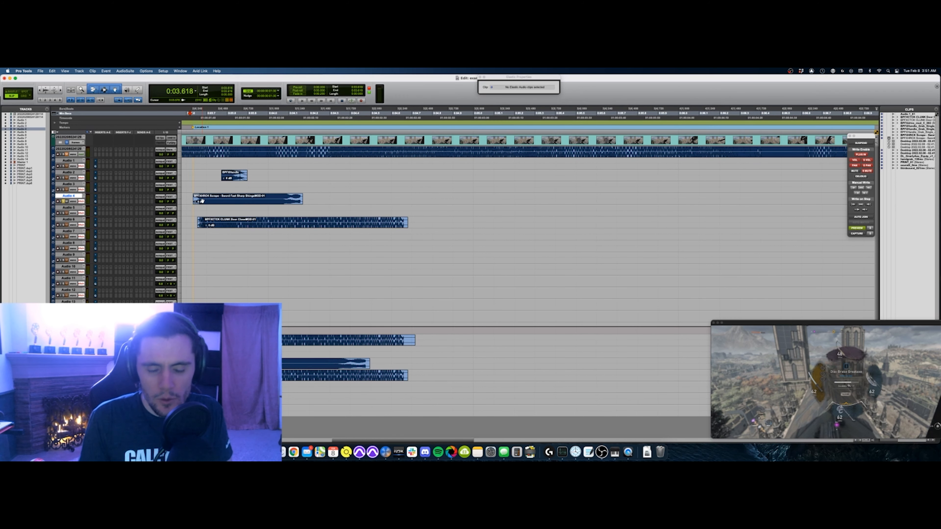
Enlarge the height of the Audio 4 track and select a range inside the sword scrape clip
{"action": "key", "text": "ctrl+Up"}
{"action": "key", "text": "ctrl+Up"}
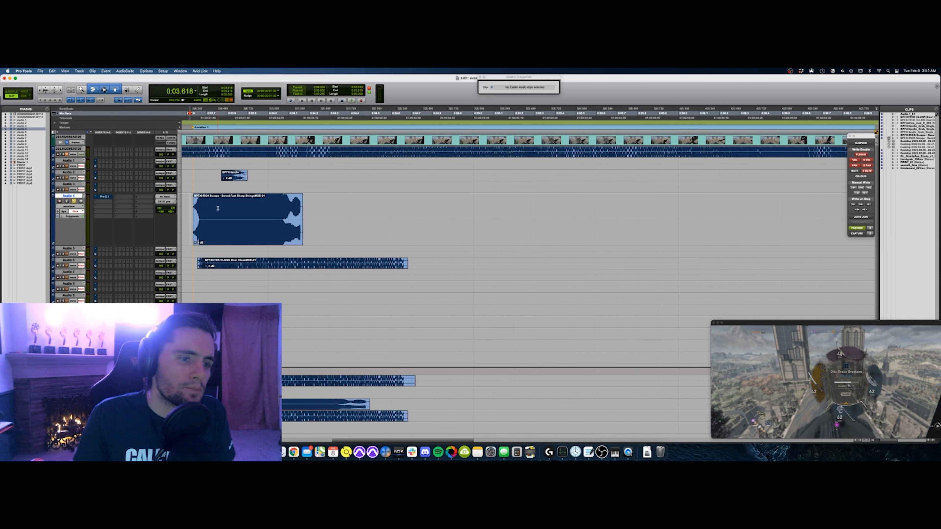
{"action": "left_click_drag", "start_coordinate": [212, 209], "coordinate": [267, 210]}
Try moving the sword scrape clip slightly earlier on Audio 4 and undo the move
{"action": "left_click", "coordinate": [239, 210]}
{"action": "mouse_move", "coordinate": [221, 233]}
{"action": "left_mouse_down"}
{"action": "mouse_move", "coordinate": [248, 231]}
{"action": "mouse_move", "coordinate": [210, 226]}
{"action": "left_mouse_up"}
{"action": "key", "text": "super+z"}
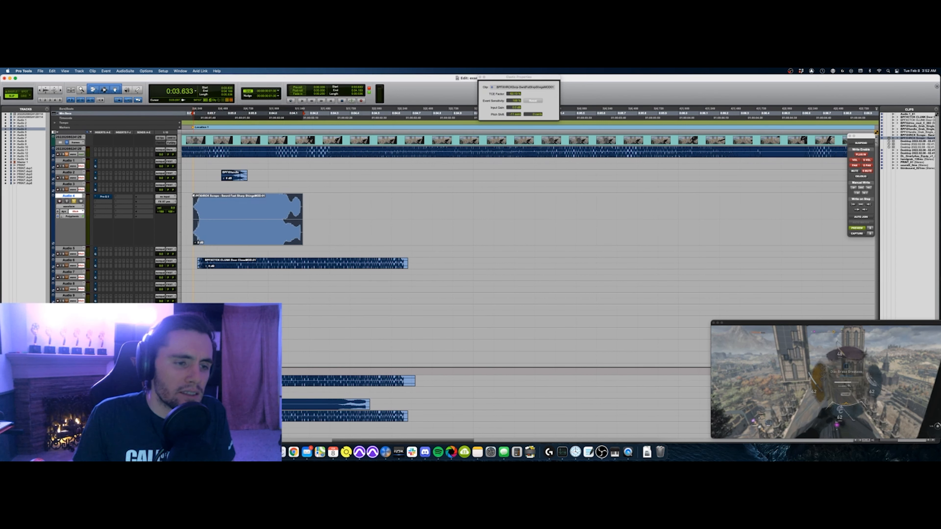
Try a fade-in with a steeper preset curve over the start of the sword scrape clip, and undo the recent edits to the clip
{"action": "left_click_drag", "start_coordinate": [194, 196], "coordinate": [224, 198]}
{"action": "key", "text": "super+z"}
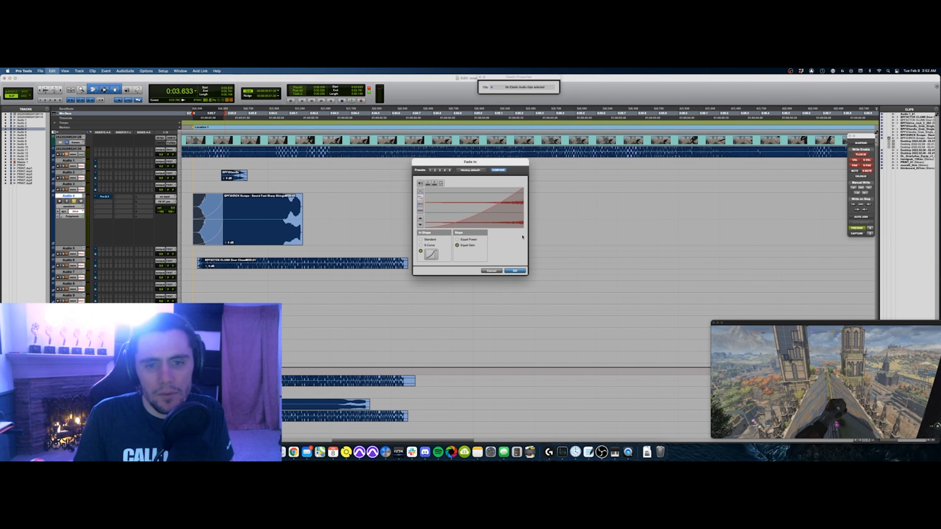
{"action": "left_click", "coordinate": [431, 255]}
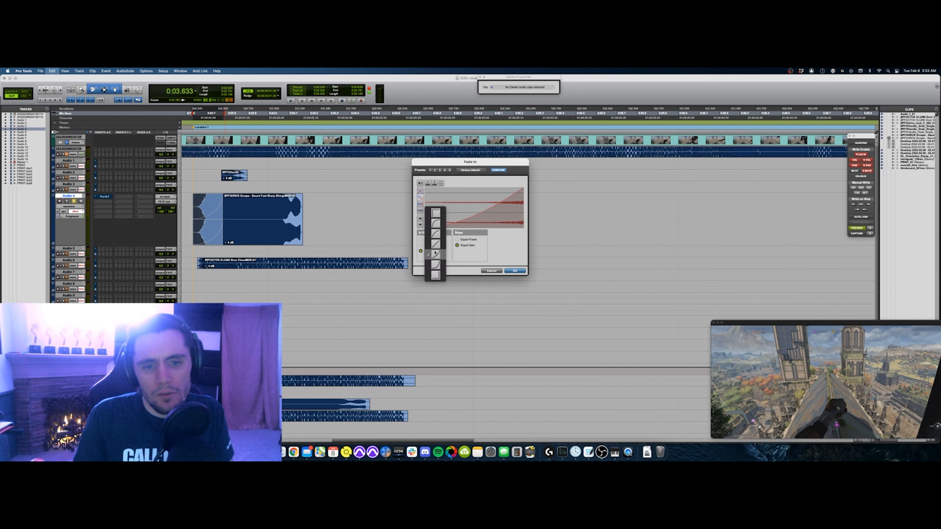
{"action": "left_click", "coordinate": [434, 265]}
{"action": "key", "text": "Return"}
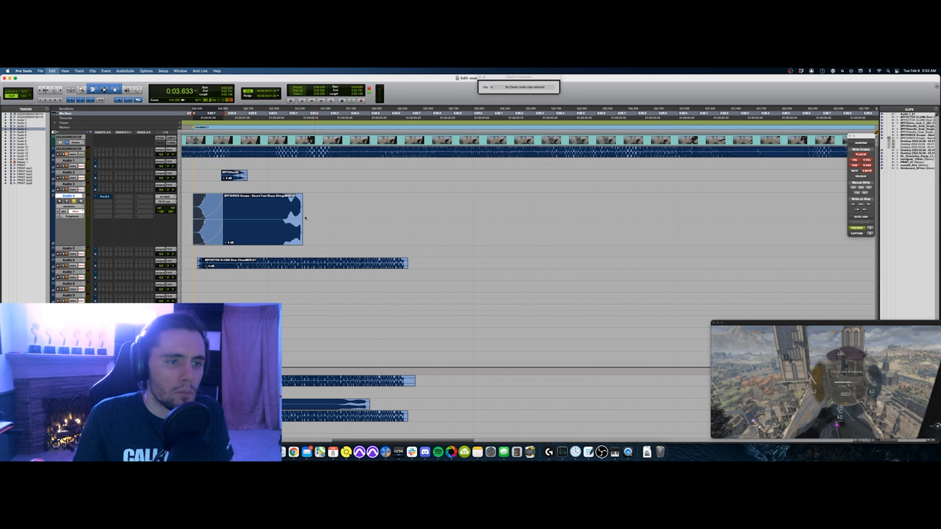
{"action": "left_click", "coordinate": [259, 215]}
{"action": "key", "text": "super+z"}
{"action": "key", "text": "super+z"}
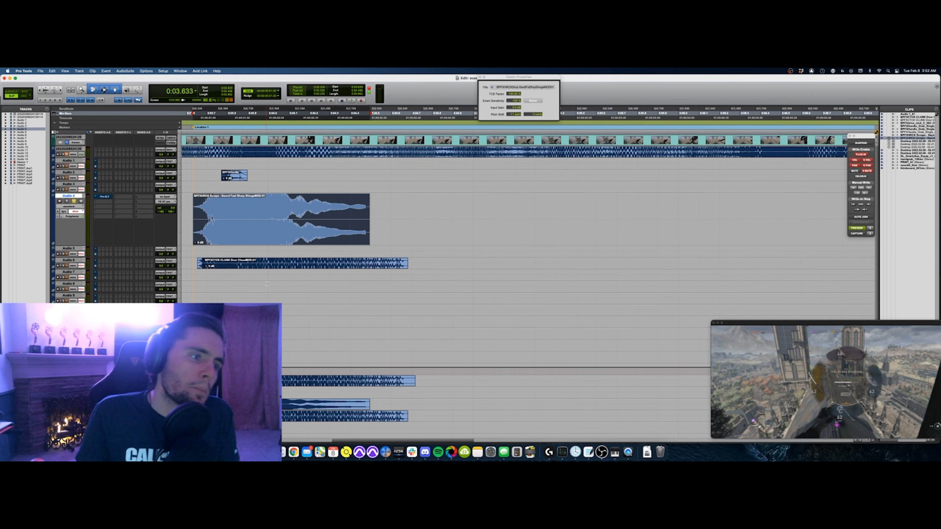
Select the short hand-grab clip on Audio 2 together with its printed version and open the Color Palette clear of the track list
{"action": "scroll", "coordinate": [260, 219], "scroll_direction": "down", "scroll_amount": 3}
{"action": "scroll", "coordinate": [274, 296], "scroll_direction": "left", "scroll_amount": 2}
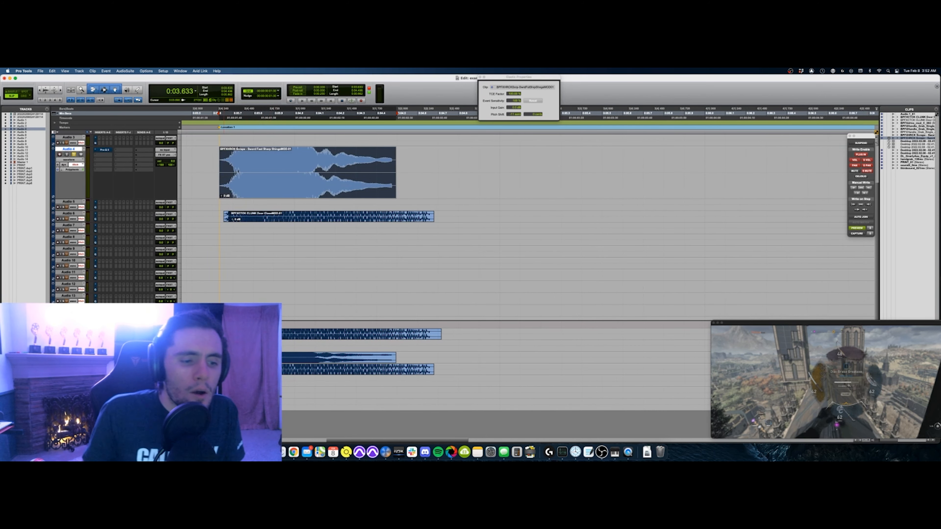
{"action": "scroll", "coordinate": [445, 222], "scroll_direction": "up", "scroll_amount": 3}
{"action": "left_click", "coordinate": [279, 379]}
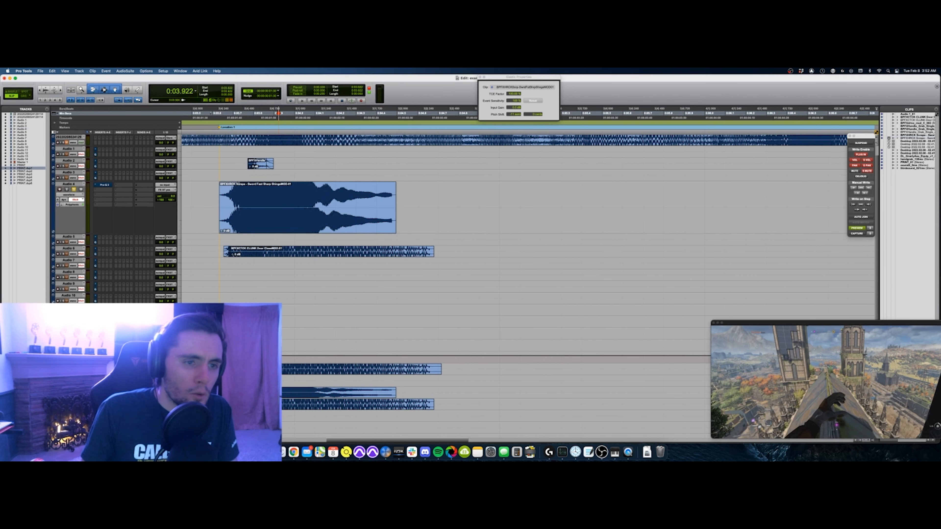
{"action": "key", "text": "super+s"}
{"action": "left_click", "coordinate": [238, 381], "text": "shift"}
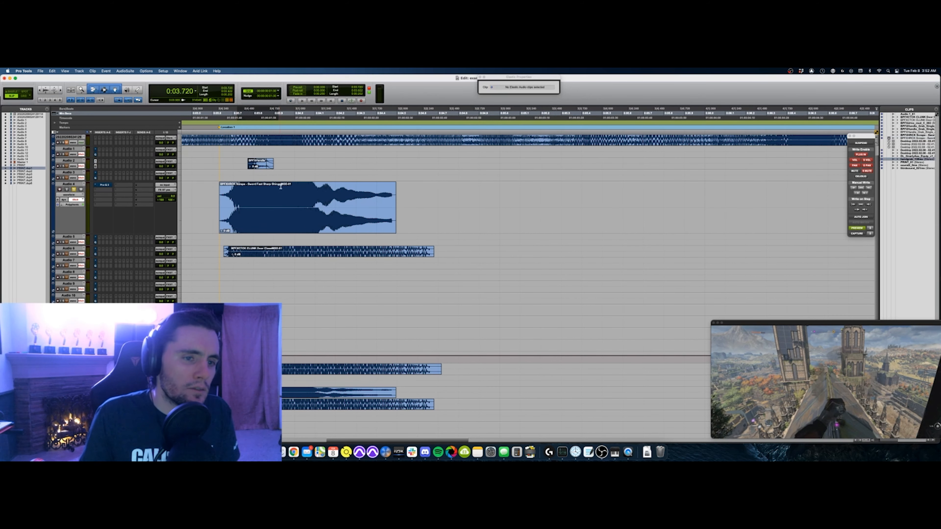
{"action": "left_click", "coordinate": [284, 160], "text": "shift"}
{"action": "key", "text": "super+shift+c"}
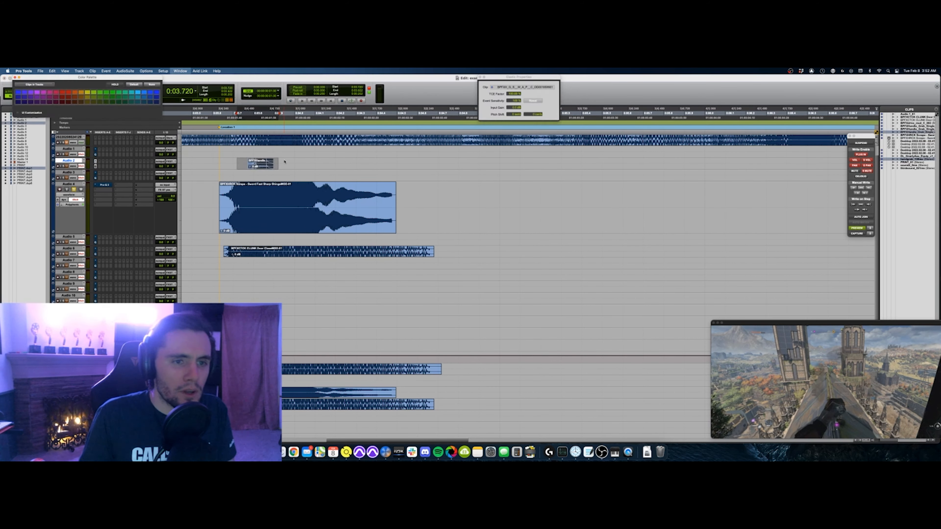
{"action": "left_click_drag", "start_coordinate": [112, 78], "coordinate": [388, 84]}
Color the selected hand-grab clips purple, applying the color to clips in tracks
{"action": "left_click", "coordinate": [180, 71]}
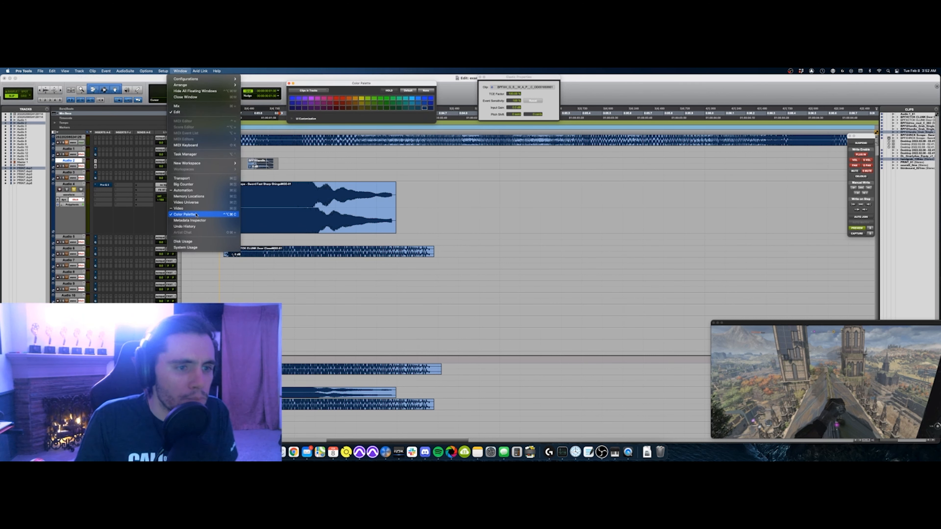
{"action": "left_click", "coordinate": [357, 84]}
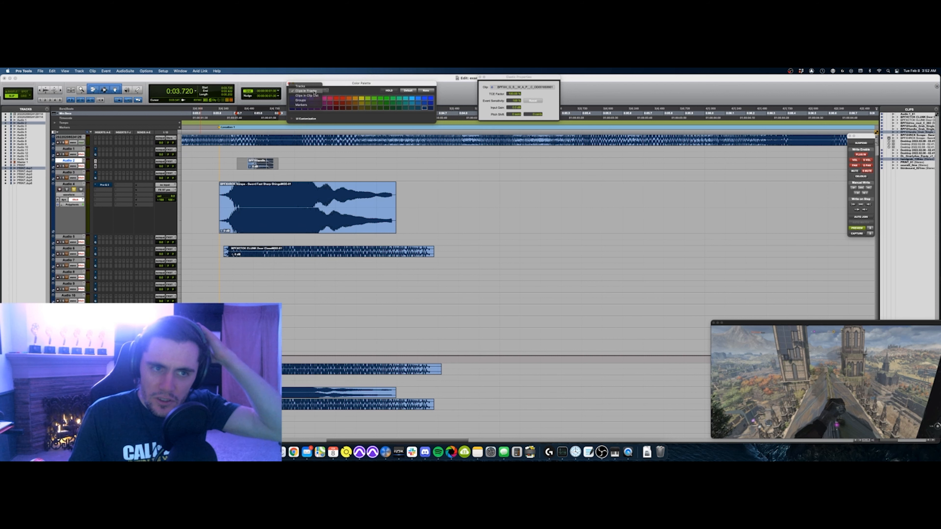
{"action": "left_click", "coordinate": [311, 98]}
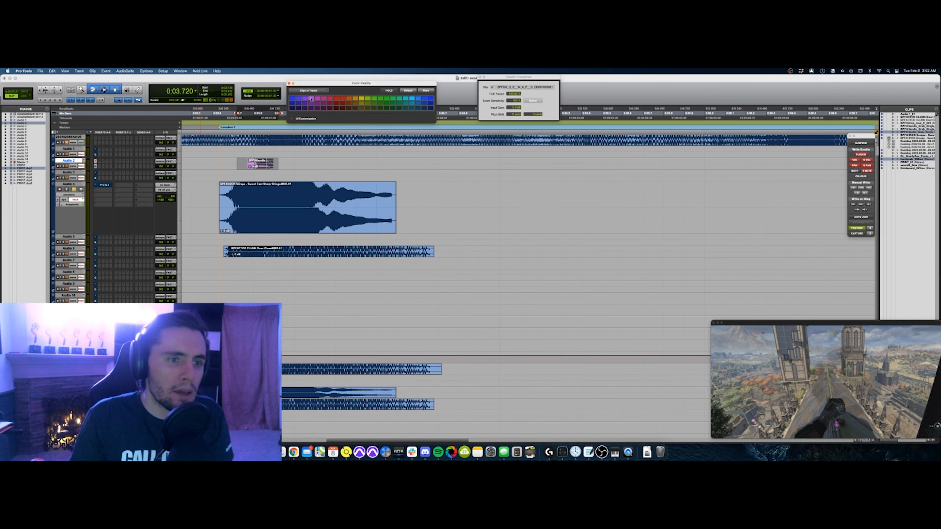
Color the sword scrape clip on Audio 4 and its matching printed clip yellow
{"action": "scroll", "coordinate": [274, 194], "scroll_direction": "down", "scroll_amount": 1}
{"action": "left_click", "coordinate": [274, 195]}
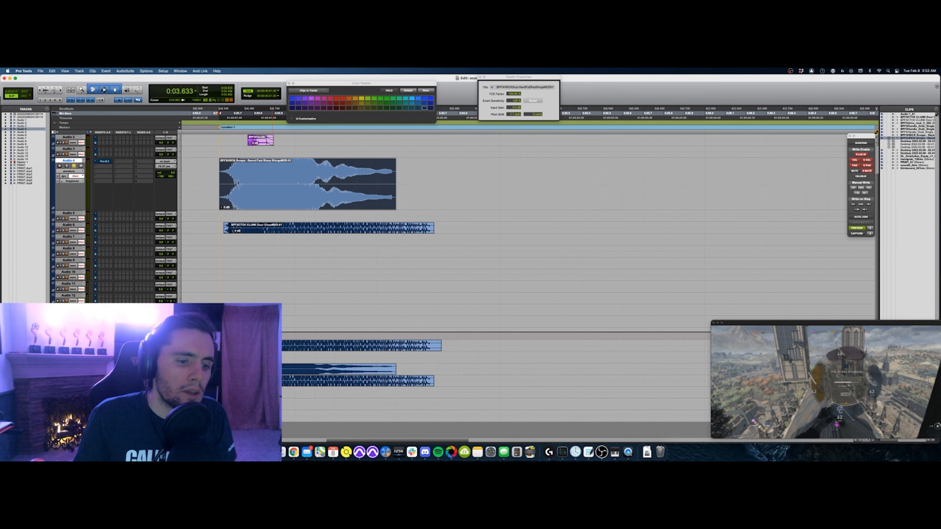
{"action": "left_click", "coordinate": [261, 371], "text": "shift"}
{"action": "left_click", "coordinate": [364, 99]}
Color the door clunk clip on Audio 6 and its matching printed clip green, and clear the selection
{"action": "left_click", "coordinate": [299, 231]}
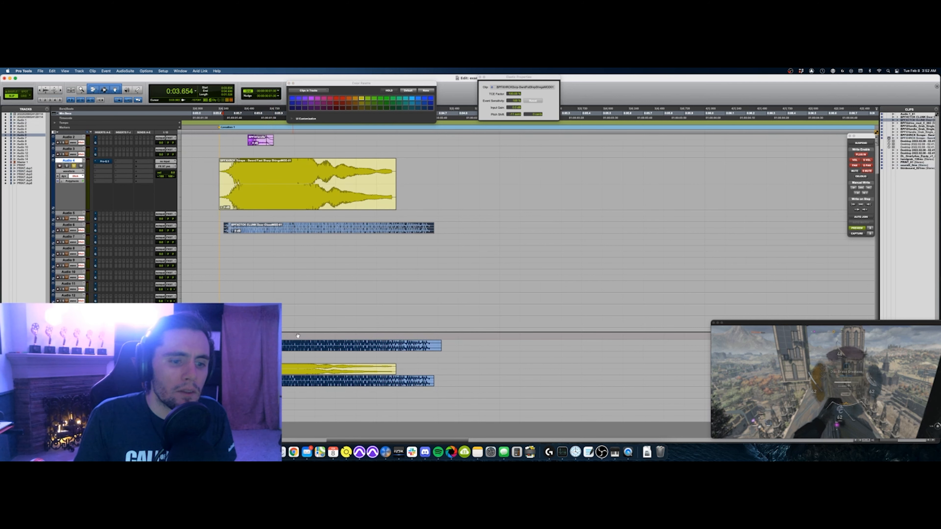
{"action": "left_click", "coordinate": [306, 384], "text": "shift"}
{"action": "left_click", "coordinate": [395, 99]}
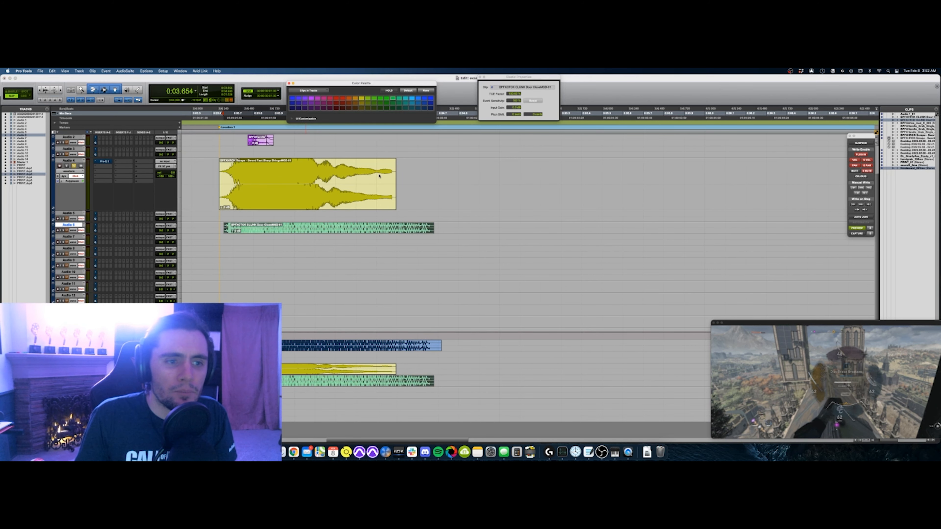
{"action": "scroll", "coordinate": [411, 208], "scroll_direction": "up", "scroll_amount": 2}
{"action": "left_click", "coordinate": [414, 209]}
Compare the color-coded source layers with the combined and individual printed clips by selecting across each of them
{"action": "scroll", "coordinate": [415, 208], "scroll_direction": "left", "scroll_amount": 2}
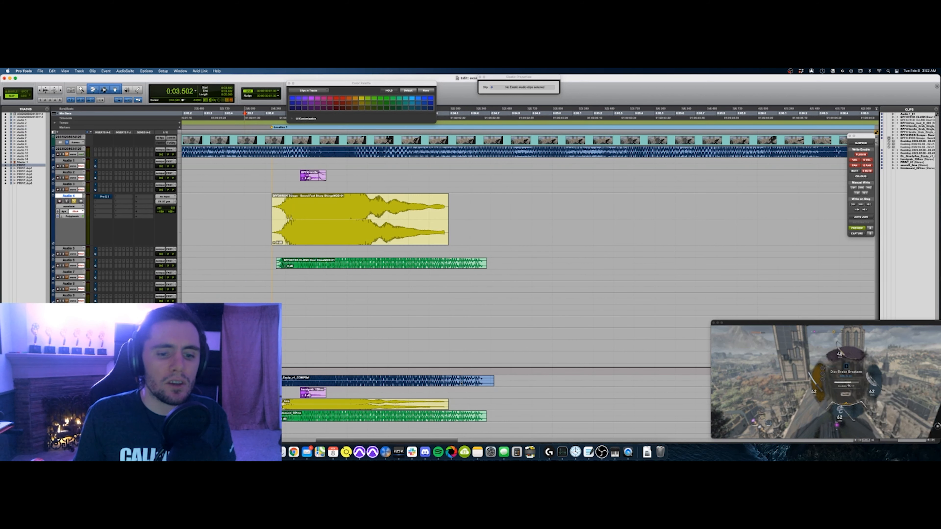
{"action": "left_click_drag", "start_coordinate": [246, 379], "coordinate": [533, 380]}
{"action": "left_click_drag", "start_coordinate": [269, 175], "coordinate": [419, 180]}
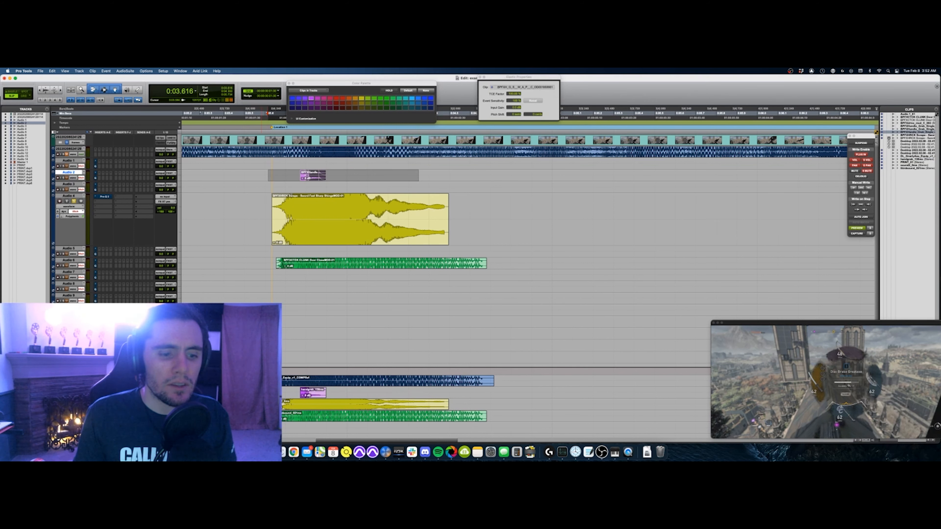
{"action": "left_click_drag", "start_coordinate": [261, 405], "coordinate": [532, 405]}
{"action": "left_click_drag", "start_coordinate": [270, 236], "coordinate": [527, 224]}
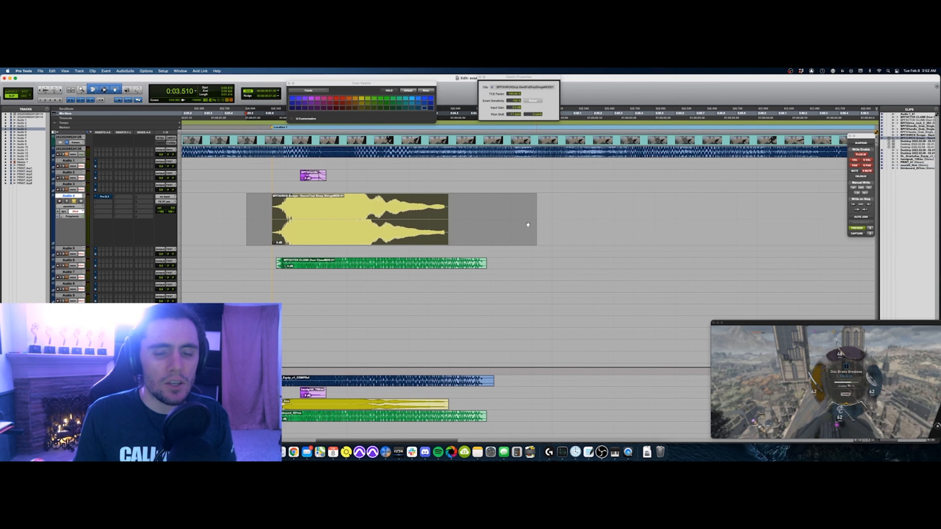
{"action": "left_click", "coordinate": [526, 222]}
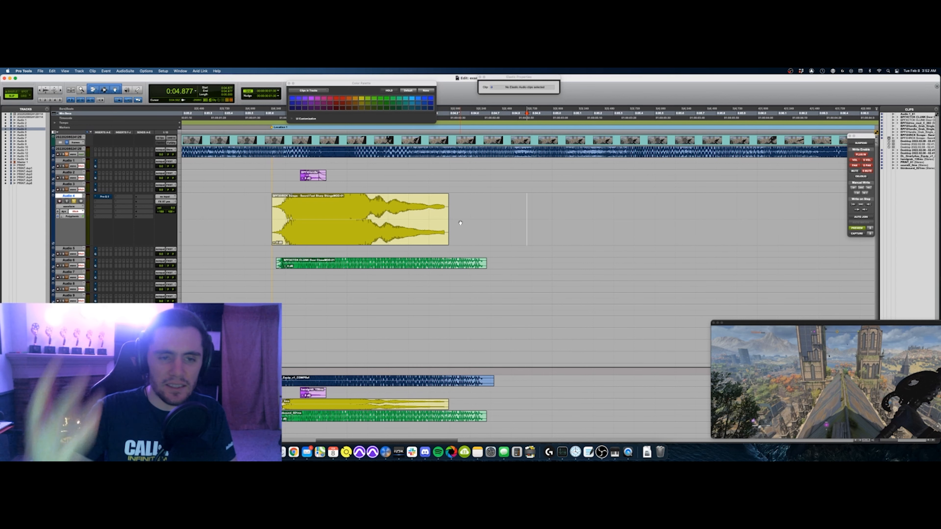
{"action": "scroll", "coordinate": [465, 225], "scroll_direction": "down", "scroll_amount": 2}
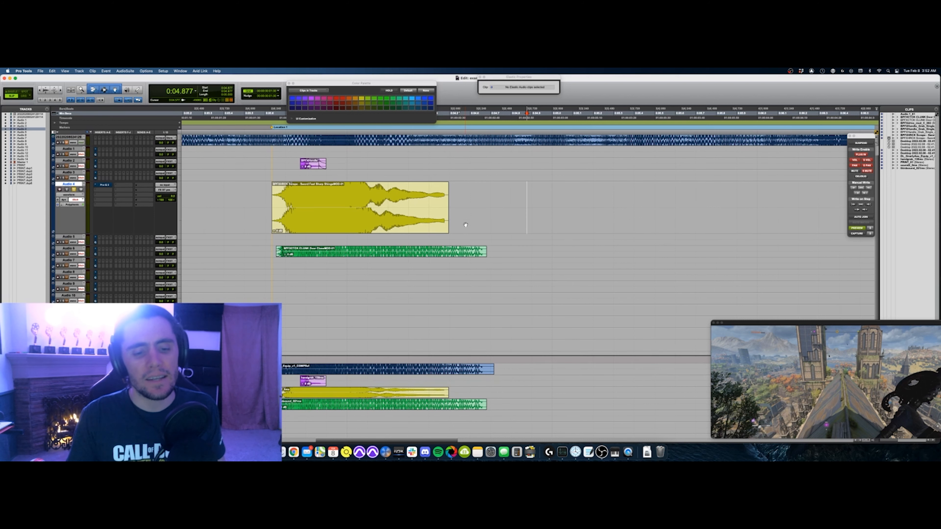
{"action": "scroll", "coordinate": [317, 233], "scroll_direction": "down", "scroll_amount": 2}
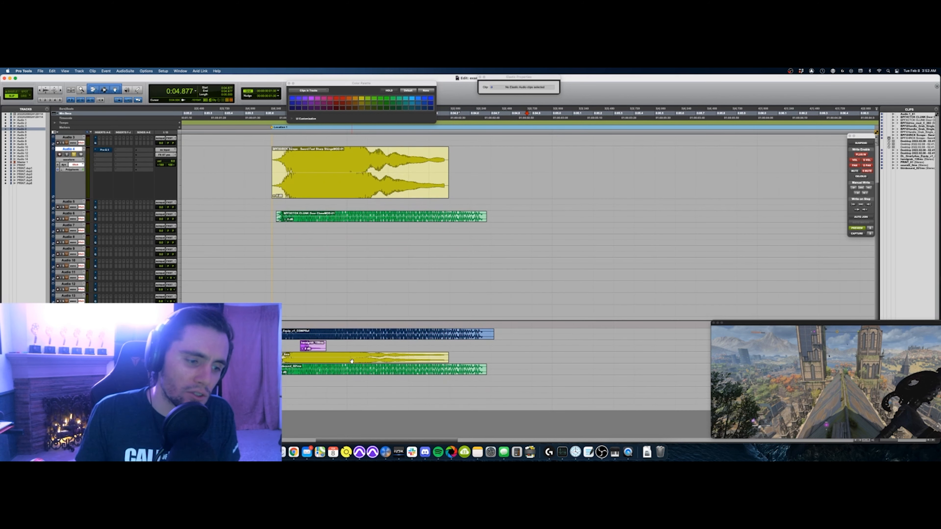
{"action": "left_click_drag", "start_coordinate": [261, 359], "coordinate": [434, 364]}
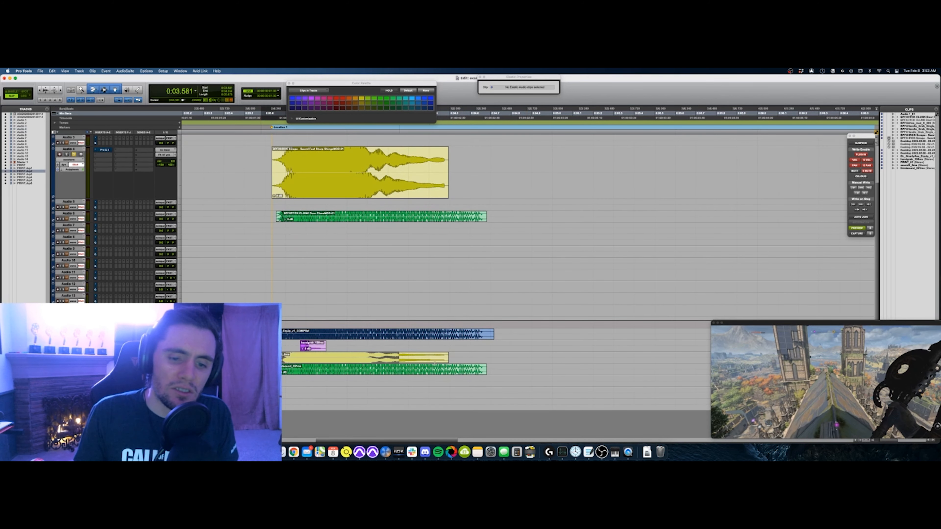
{"action": "left_click", "coordinate": [497, 369]}
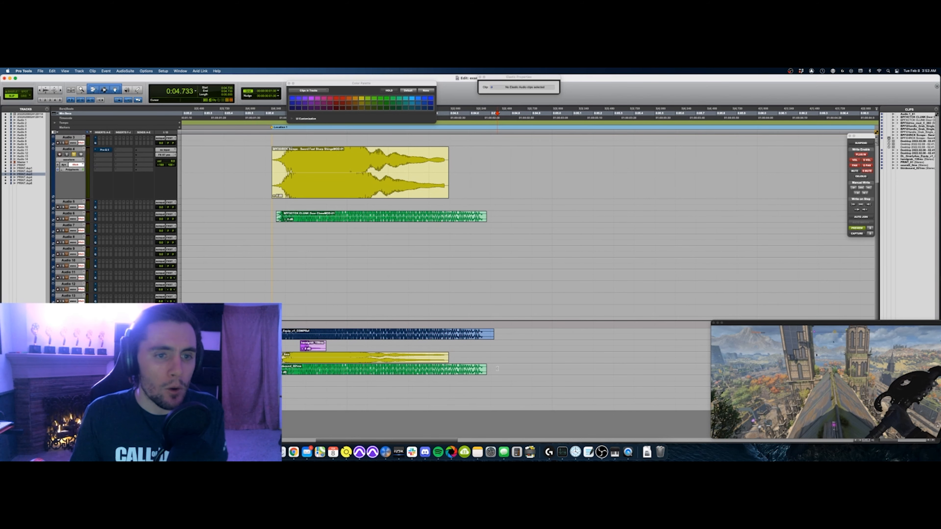
Zoom the timeline out, switch to Soundminer, narrow the Processing Rack window and look through its DSP presets
{"action": "scroll", "coordinate": [497, 369], "scroll_direction": "up", "scroll_amount": 4}
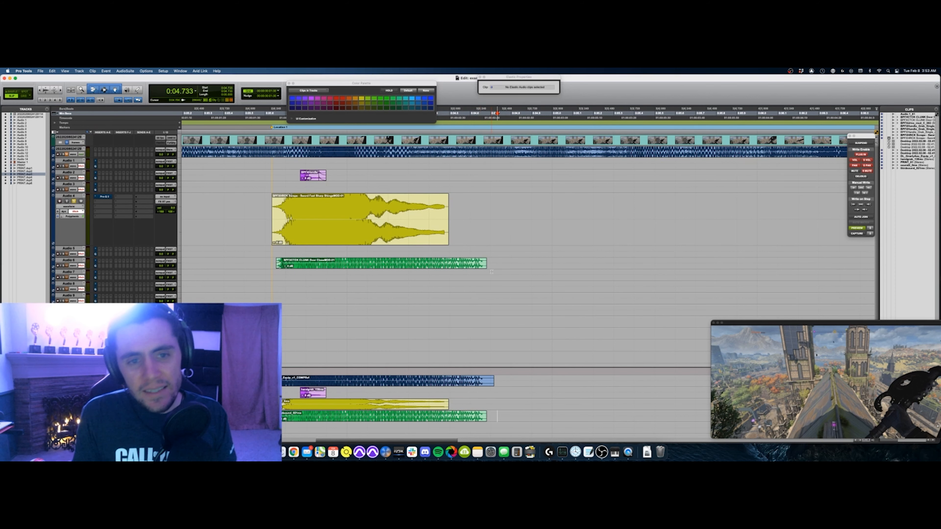
{"action": "key", "text": "r"}
{"action": "key", "text": "r"}
{"action": "scroll", "coordinate": [505, 273], "scroll_direction": "right", "scroll_amount": 1}
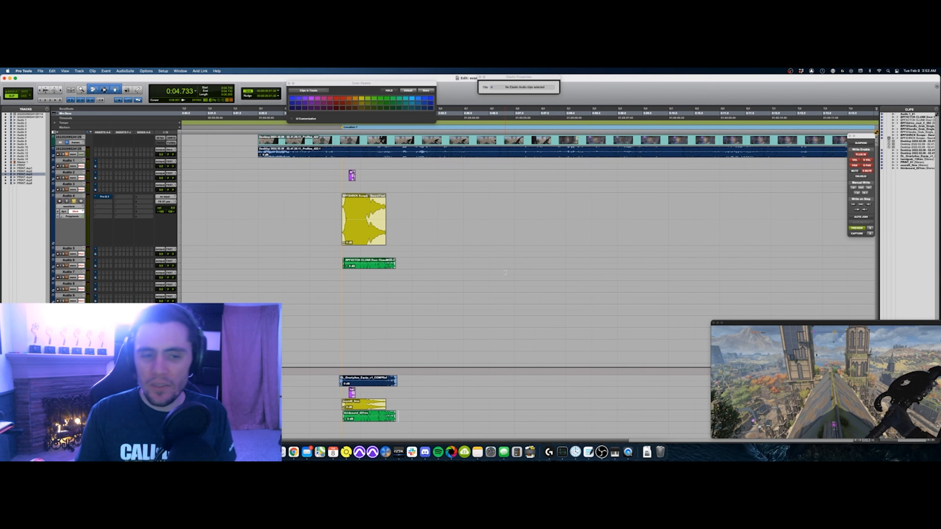
{"action": "left_click", "coordinate": [346, 452]}
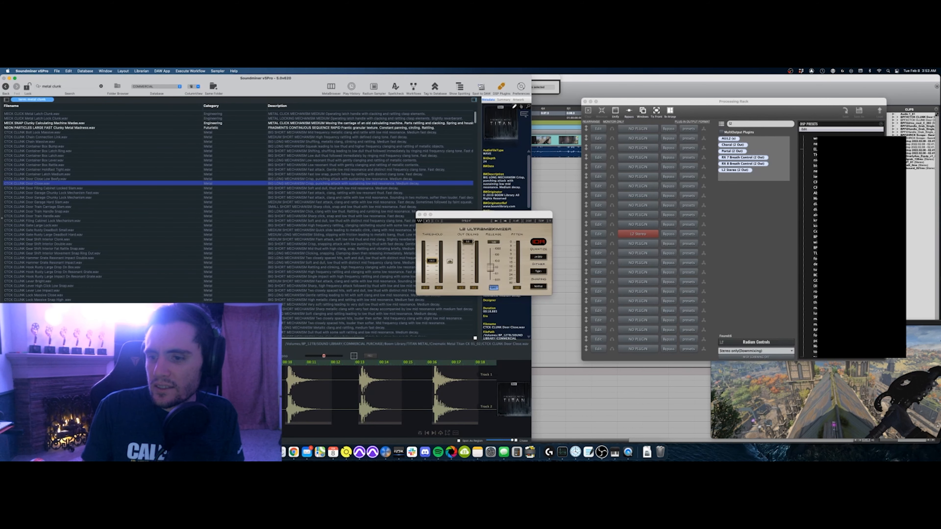
{"action": "left_click_drag", "start_coordinate": [887, 237], "coordinate": [834, 260]}
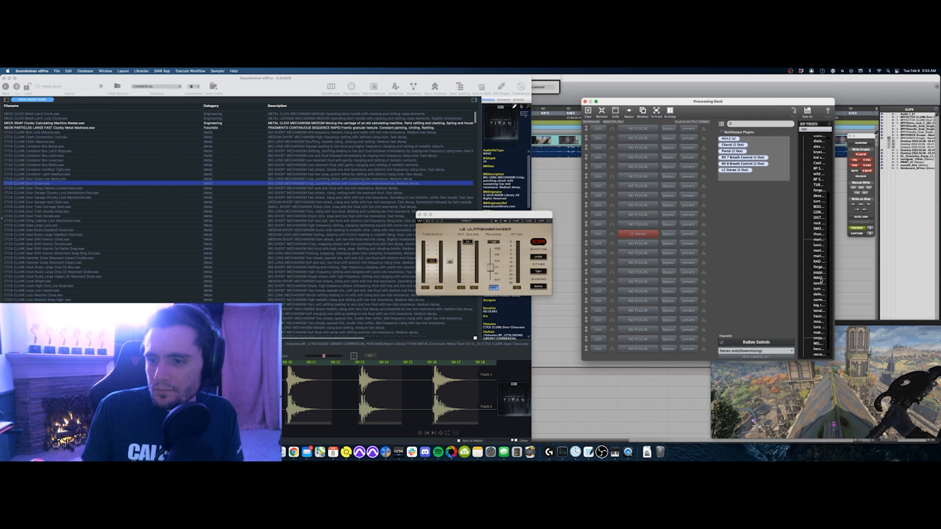
{"action": "scroll", "coordinate": [820, 279], "scroll_direction": "up", "scroll_amount": 5}
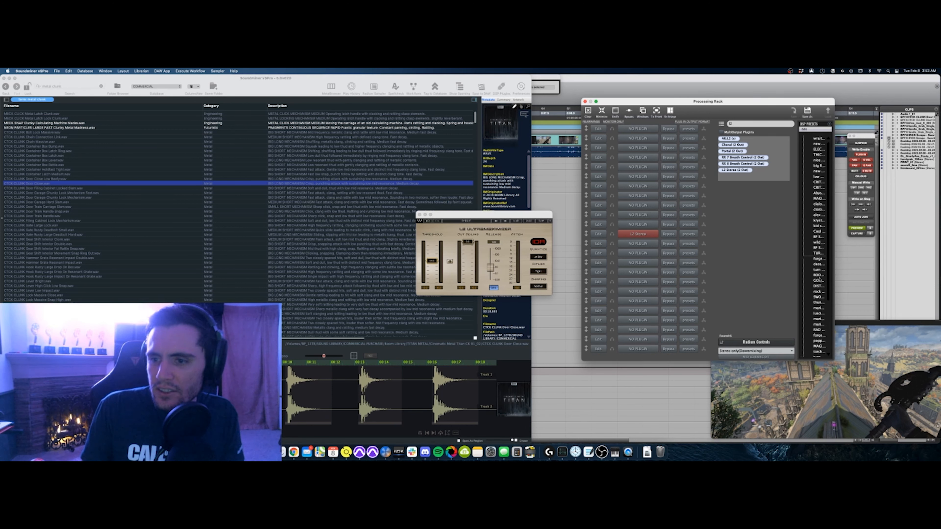
{"action": "scroll", "coordinate": [821, 287], "scroll_direction": "down", "scroll_amount": 5}
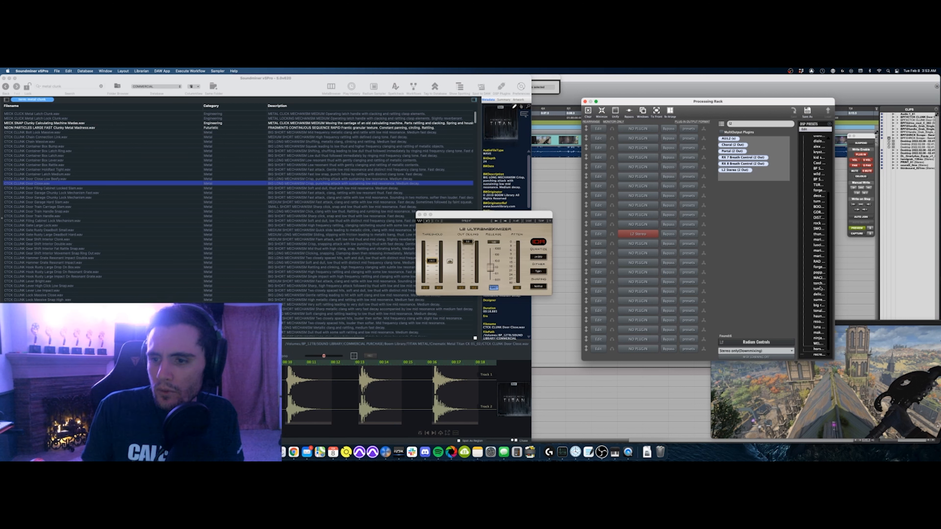
{"action": "scroll", "coordinate": [820, 288], "scroll_direction": "up", "scroll_amount": 5}
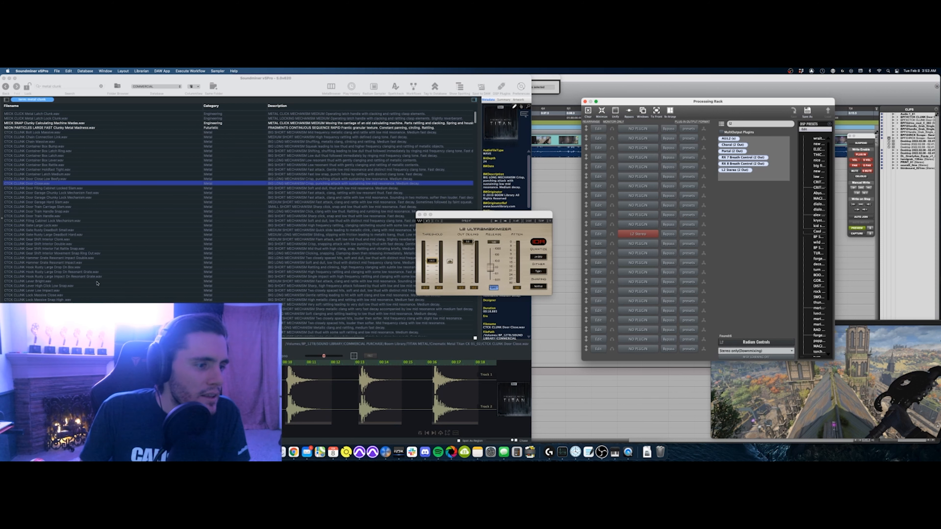
Scroll through the metal clunk search results and clear the search to list the COMMERCIAL database's records
{"action": "scroll", "coordinate": [97, 283], "scroll_direction": "down", "scroll_amount": 10}
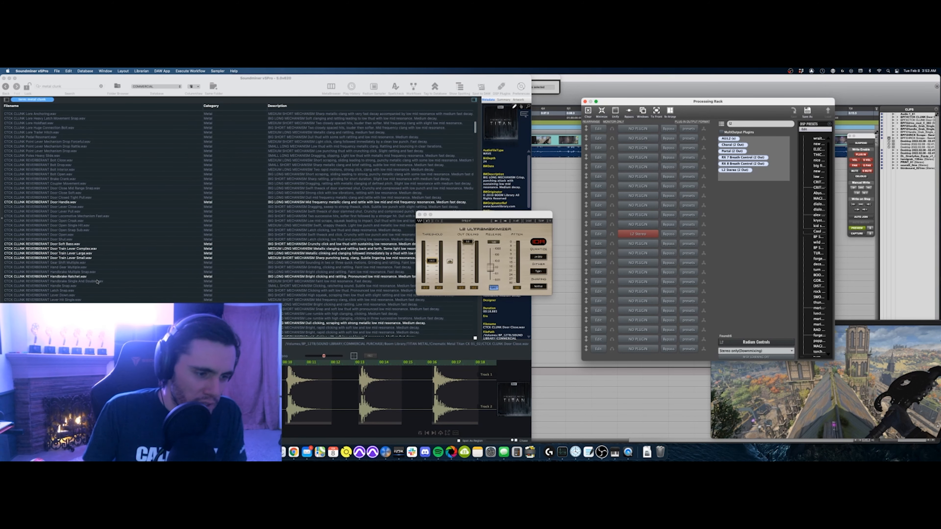
{"action": "key", "text": "super+g"}
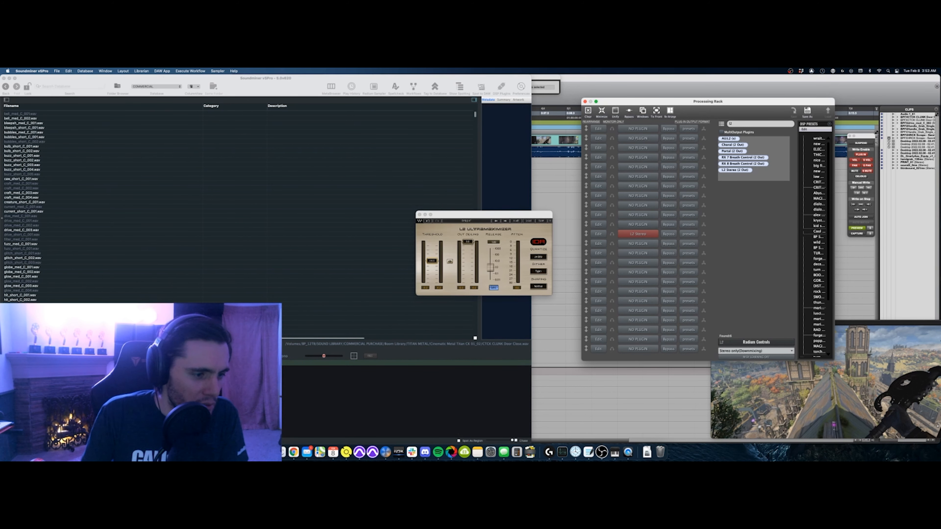